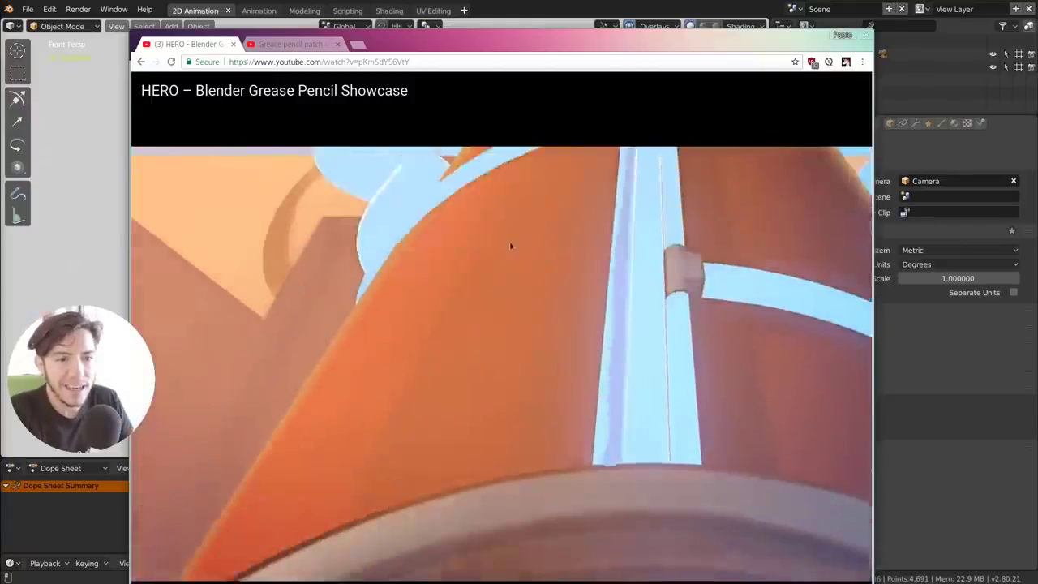
# Watch the 'Greace pencil patch v18' video full screen, skipping ahead to about 3:29.
pyautogui.click(385, 235)
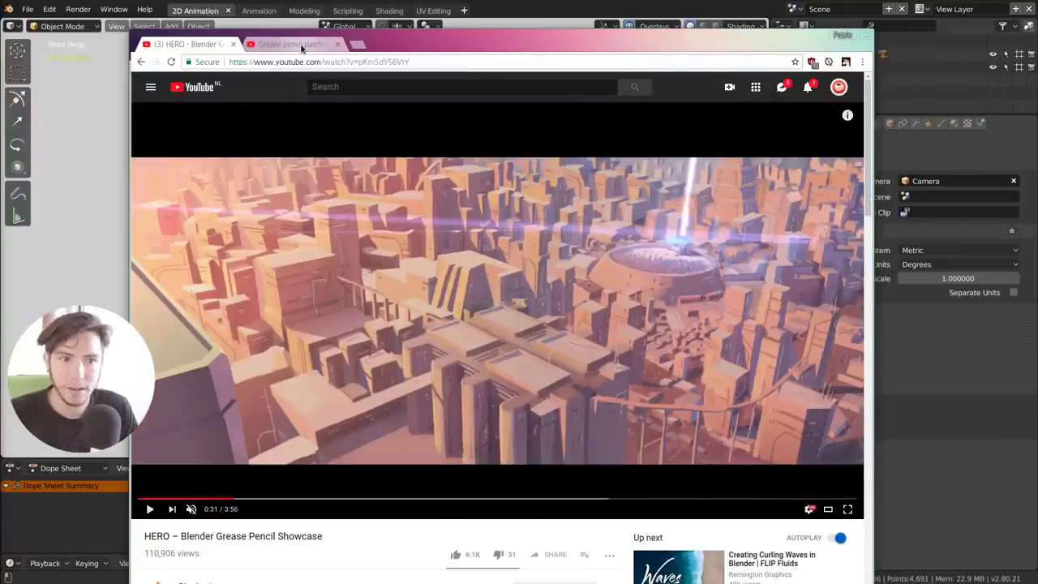
pyautogui.click(300, 43)
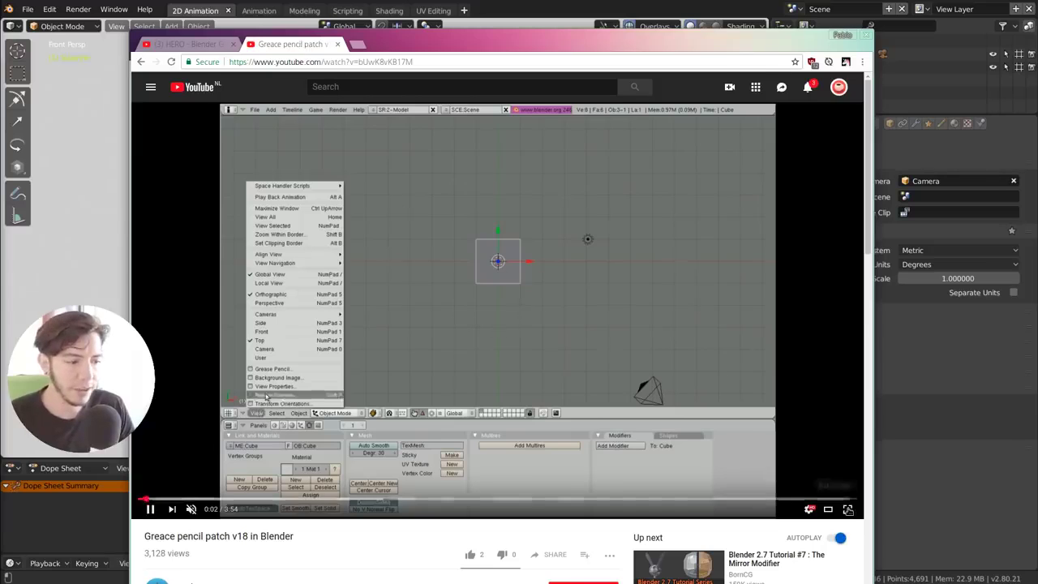
pyautogui.press('f')
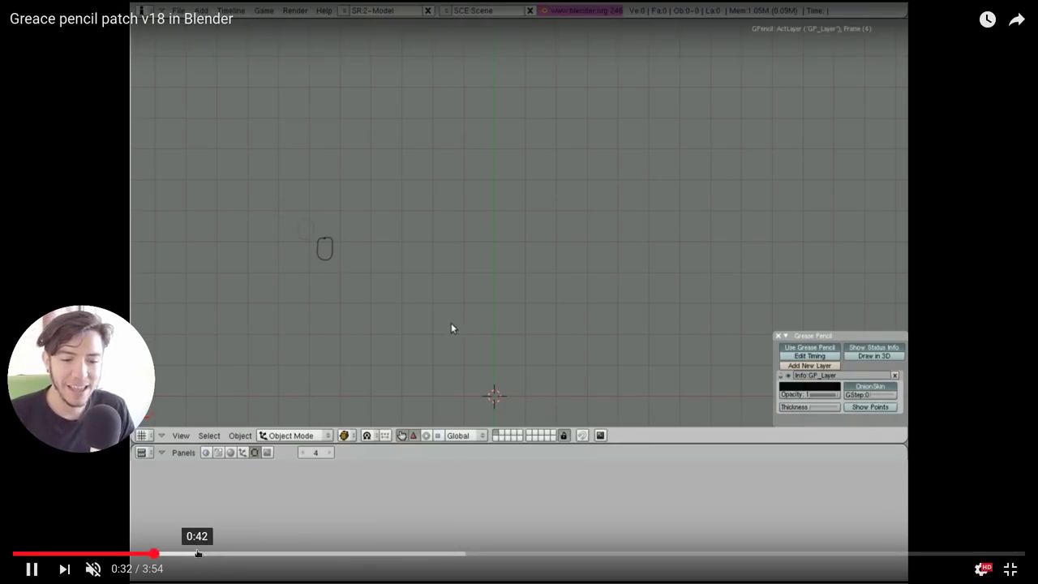
pyautogui.moveTo(198, 553); pyautogui.dragTo(815, 554)
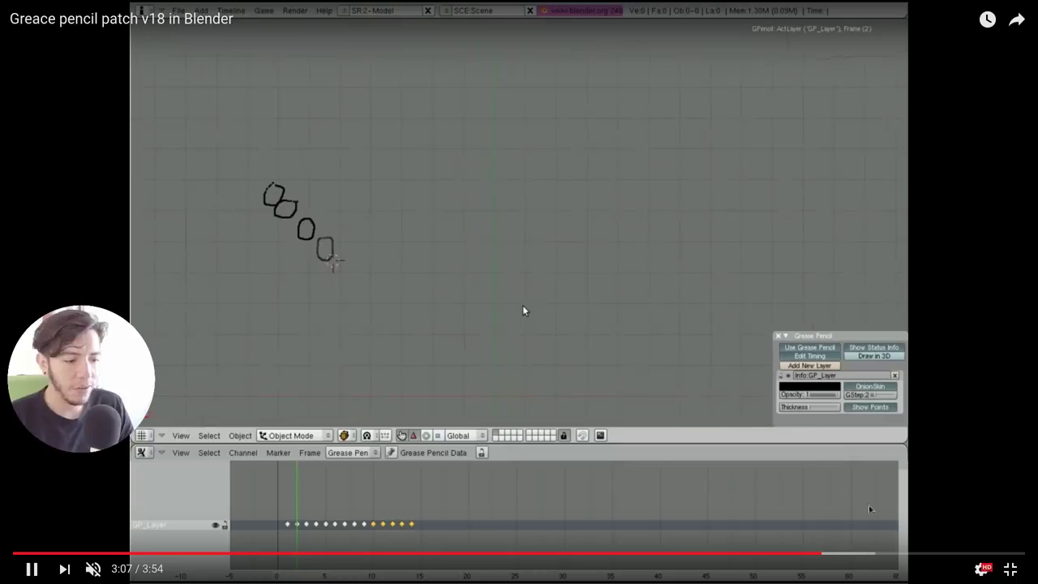
pyautogui.click(904, 554)
pyautogui.press('Escape')
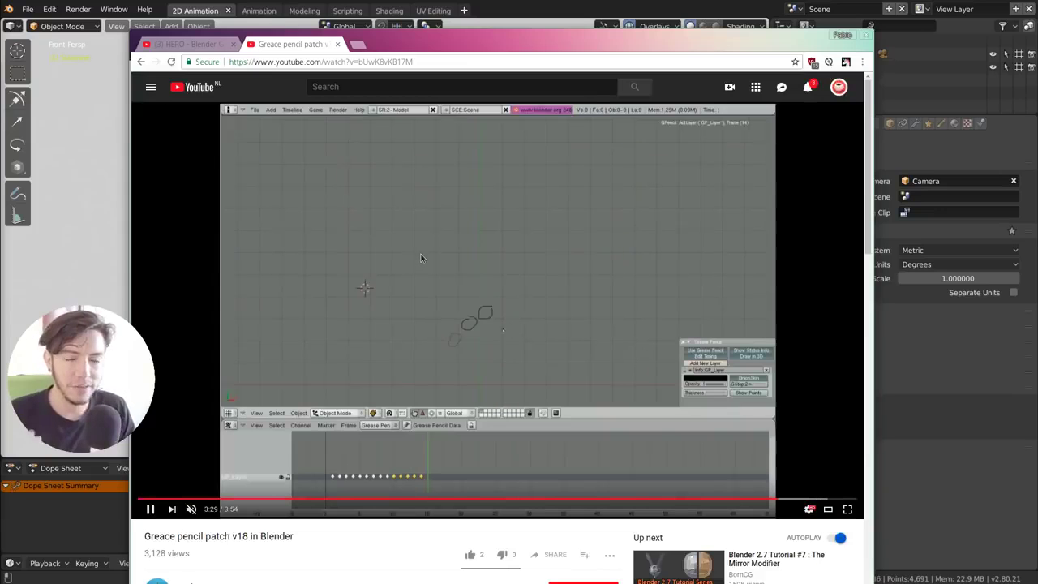
# Pause the patch video in the browser.
pyautogui.click(421, 258)
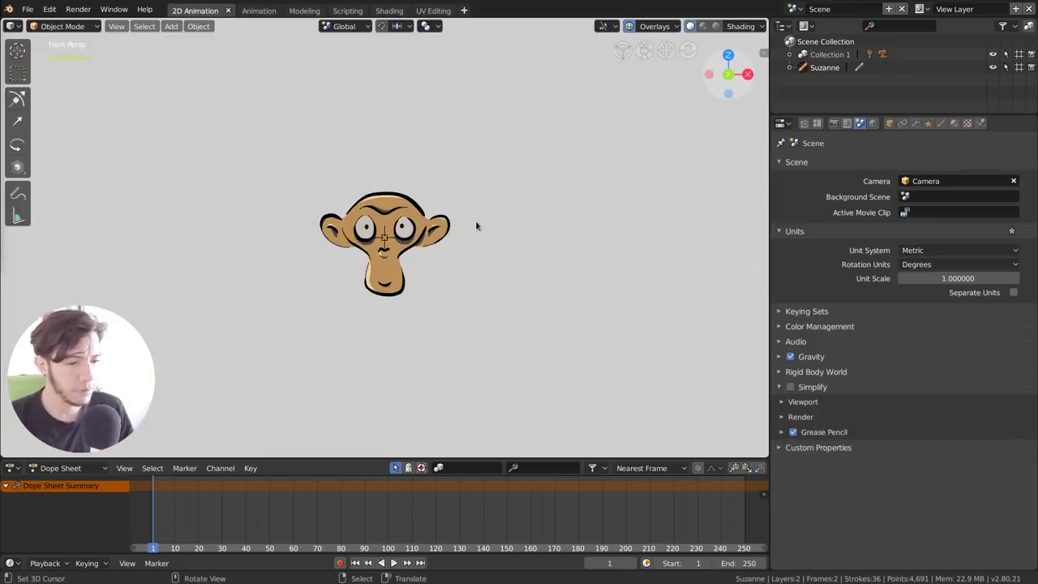
pyautogui.hotkey('shift', 'a')
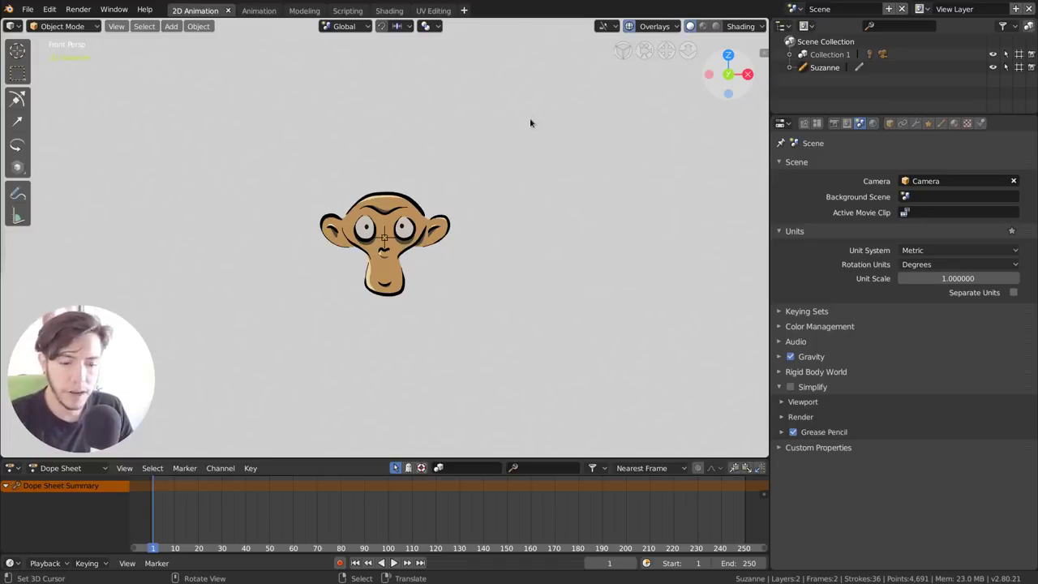
pyautogui.hotkey('shift', 'a')
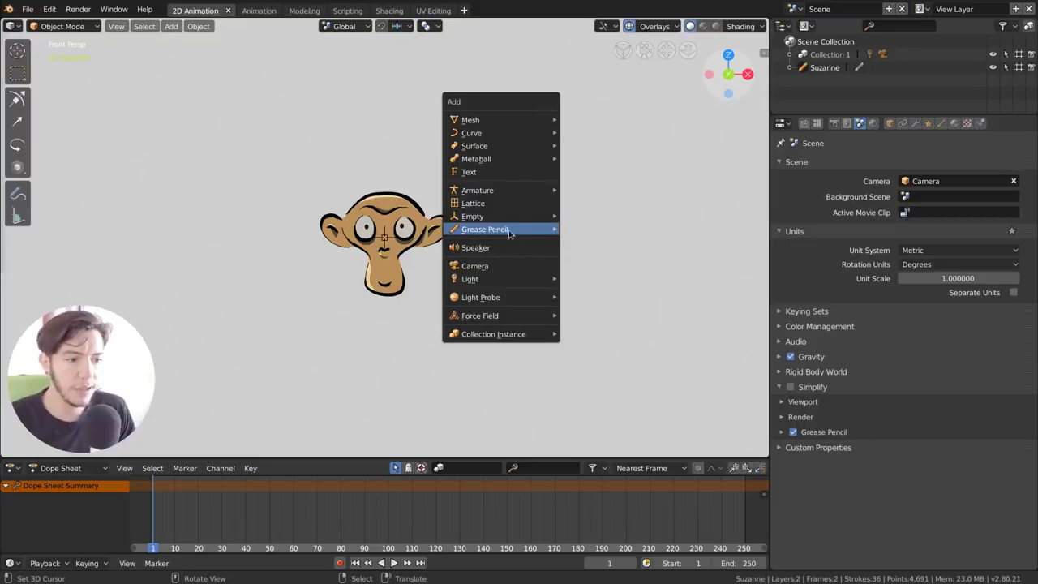
pyautogui.press('Escape')
pyautogui.press('Escape')
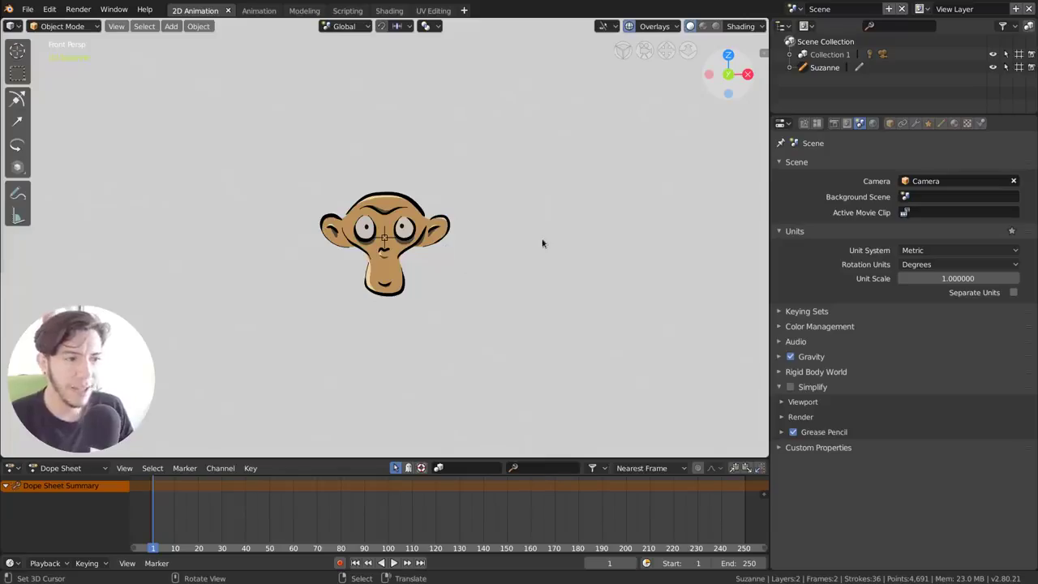
# Orbit to an angled view, select Suzanne, zoom in and bring up the Ctrl+Tab mode pie.
pyautogui.moveTo(624, 189)
pyautogui.mouseDown(button='middle')
pyautogui.moveTo(534, 219)
pyautogui.moveTo(667, 199)
pyautogui.moveTo(591, 204)
pyautogui.mouseUp(button='middle')
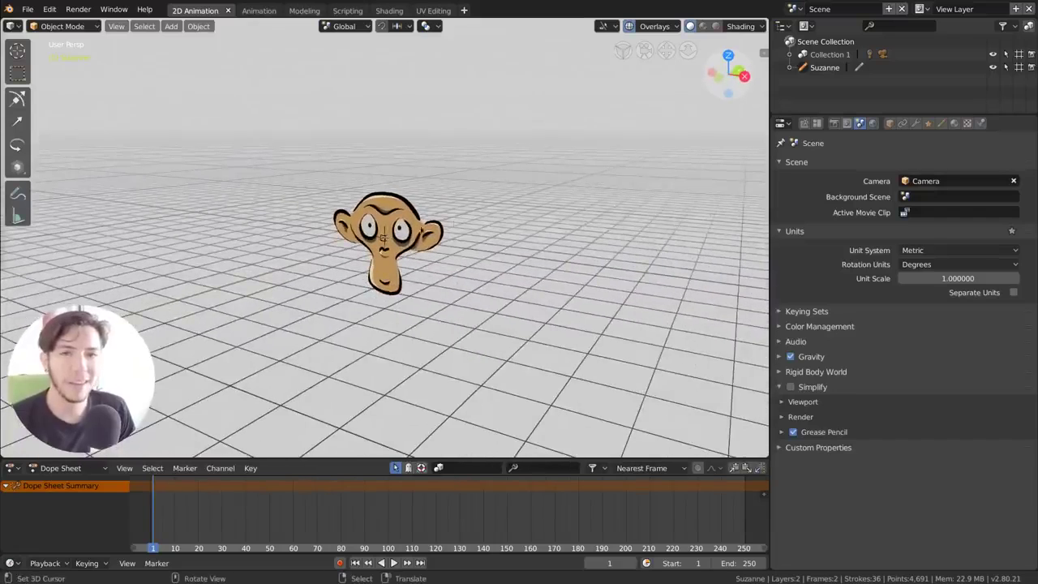
pyautogui.click(396, 245)
pyautogui.scroll(5, 471, 254)
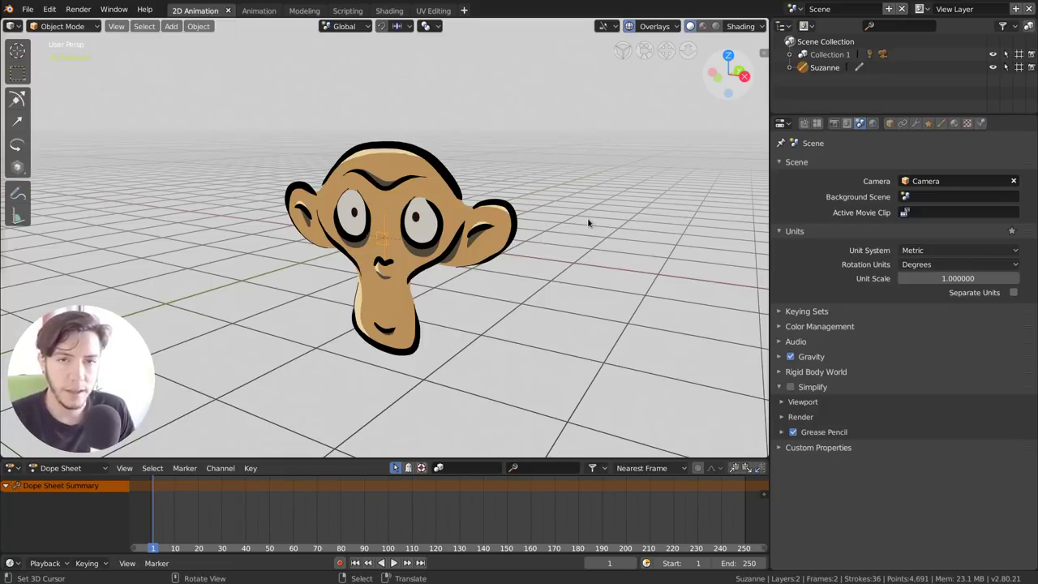
pyautogui.hotkey('ctrl', 'Tab')
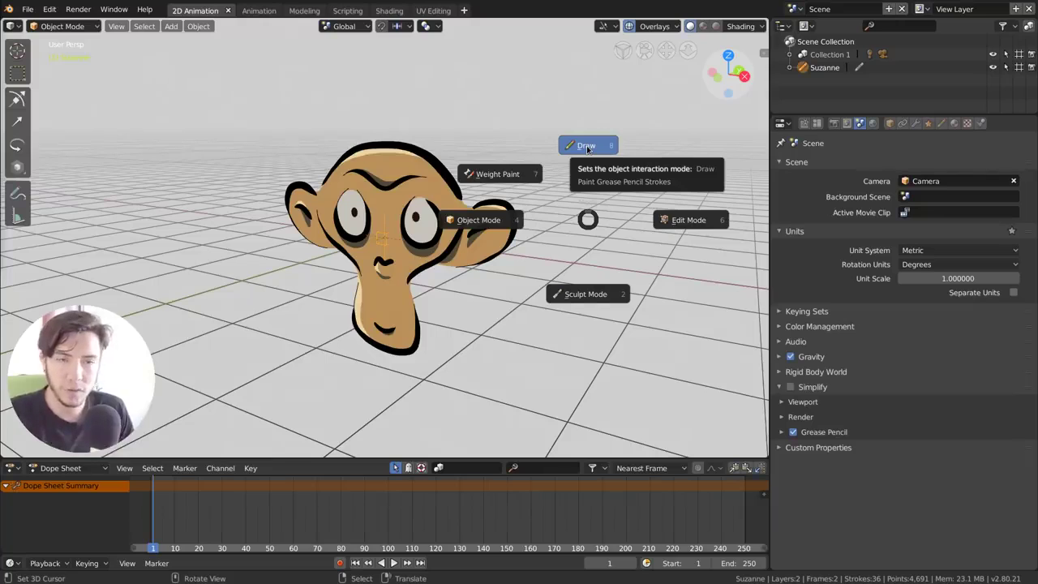
# In Draw mode, draw a black zigzag with the Ink brush right of Suzanne's head.
pyautogui.click(587, 148)
pyautogui.moveTo(494, 148); pyautogui.dragTo(321, 129, button='middle')
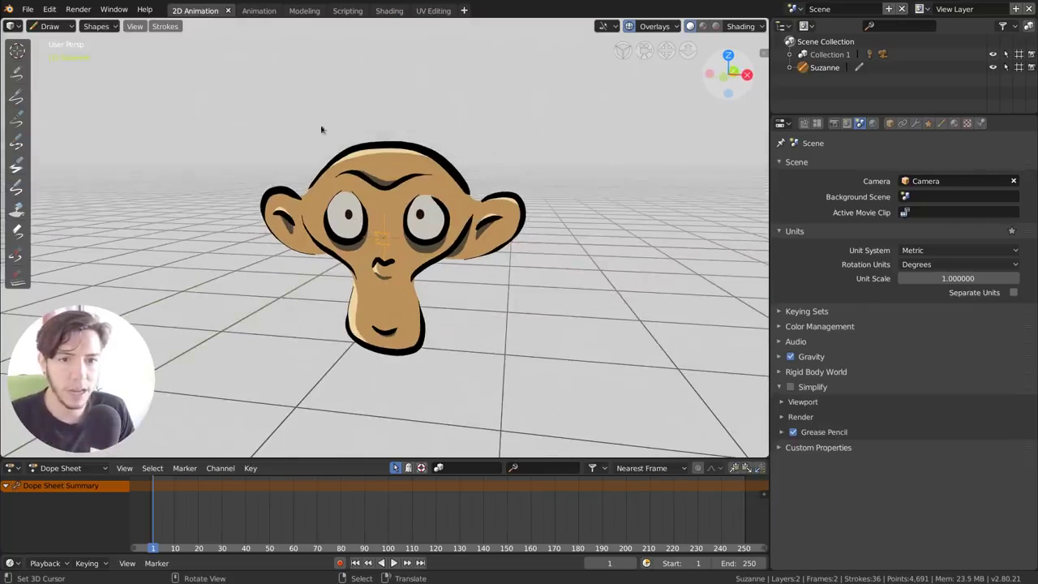
pyautogui.click(18, 73)
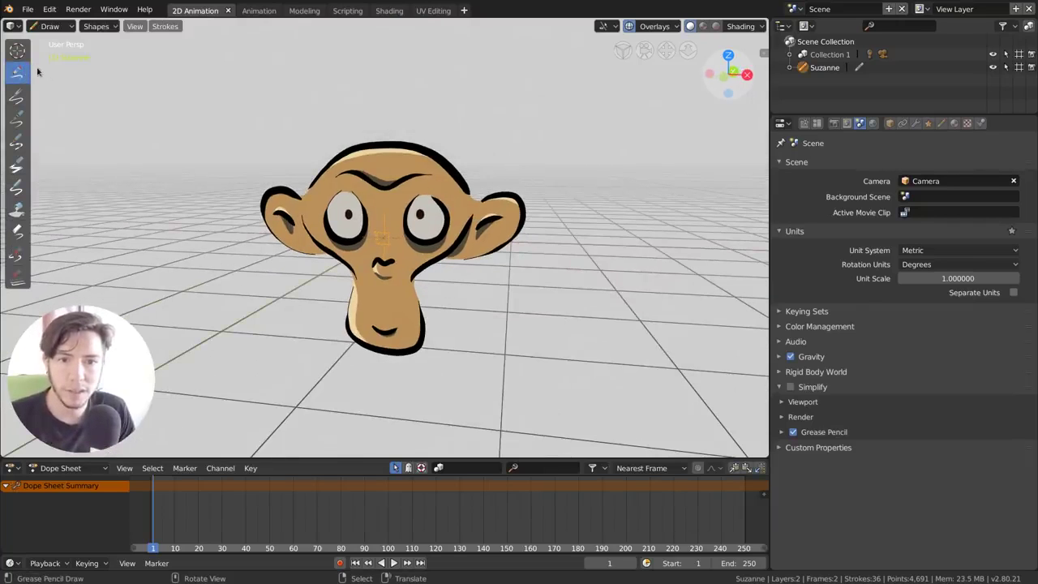
pyautogui.moveTo(66, 72); pyautogui.dragTo(65, 74)
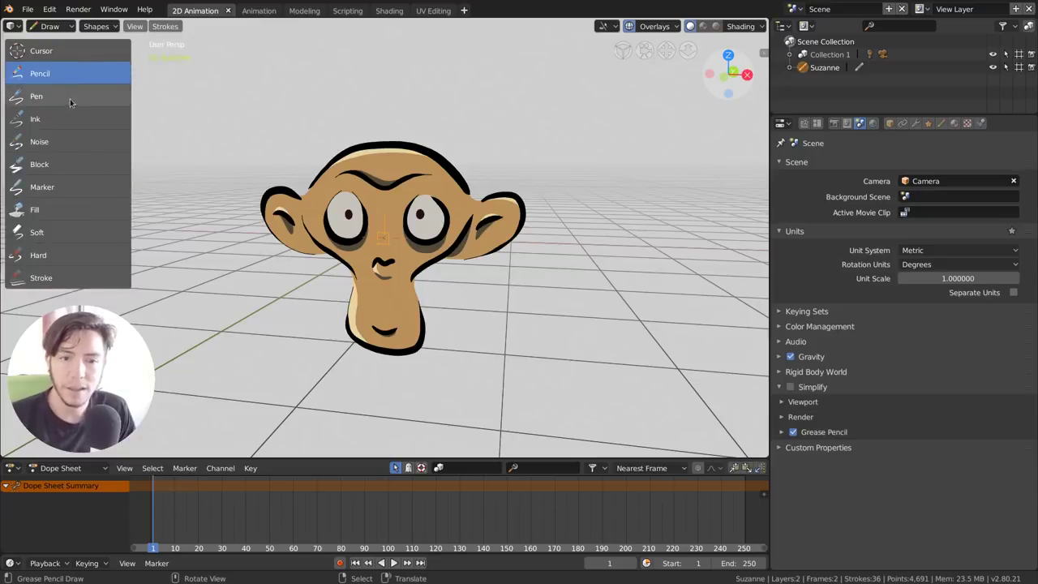
pyautogui.click(70, 120)
pyautogui.moveTo(526, 88); pyautogui.dragTo(612, 294)
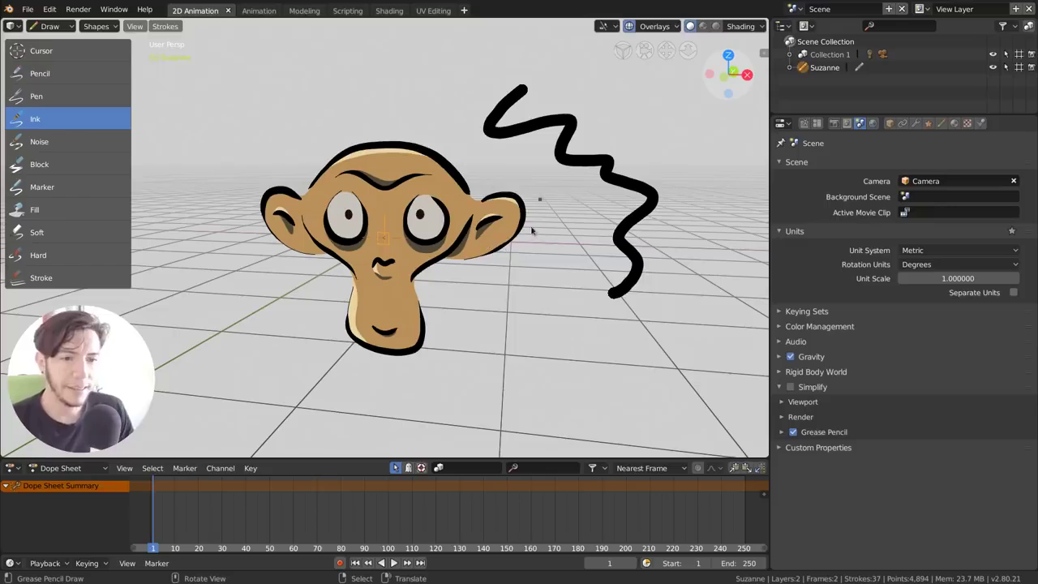
pyautogui.click(51, 26)
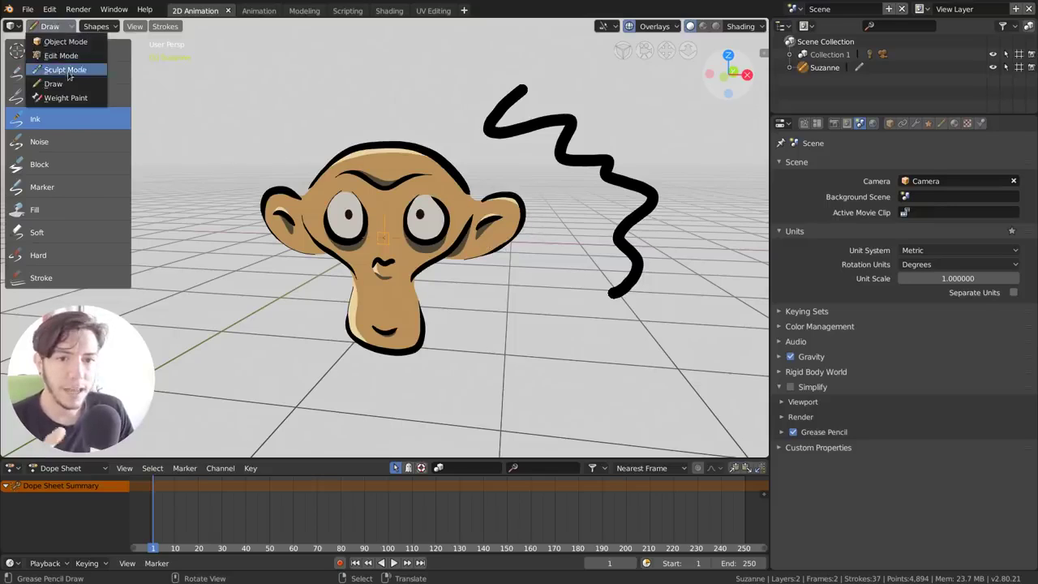
# In Edit Mode, select a stroke near the head and try moving it, cancelling the move.
pyautogui.click(57, 59)
pyautogui.click(442, 158)
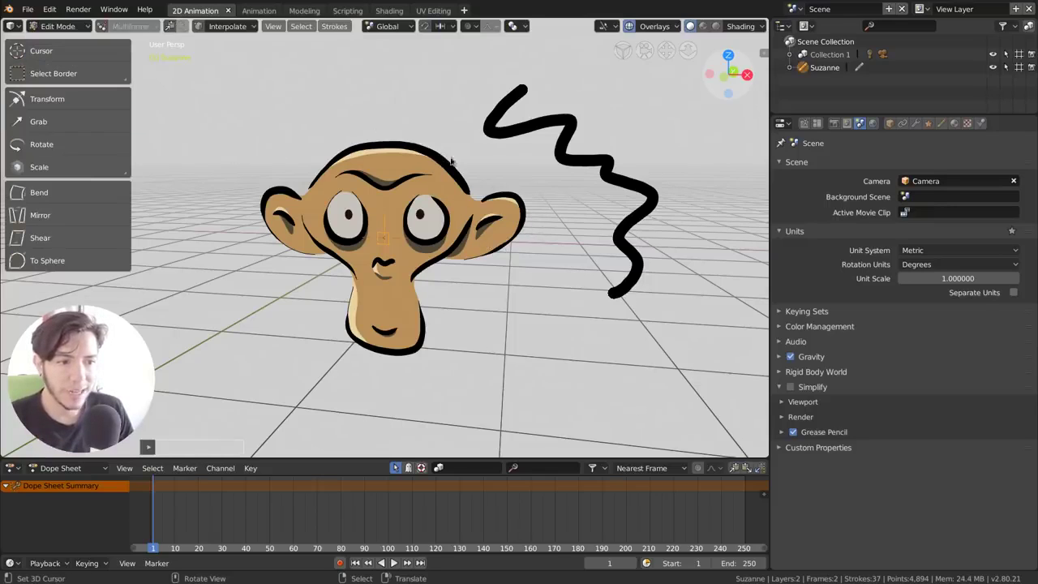
pyautogui.press('g')
pyautogui.press('Escape')
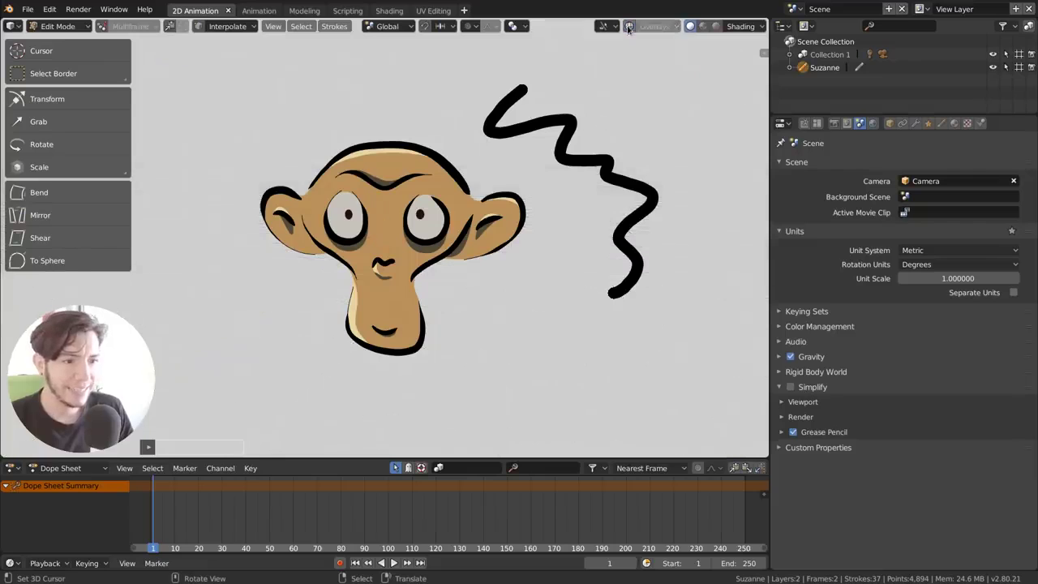
pyautogui.scroll(1, 472, 193)
pyautogui.scroll(1, 475, 197)
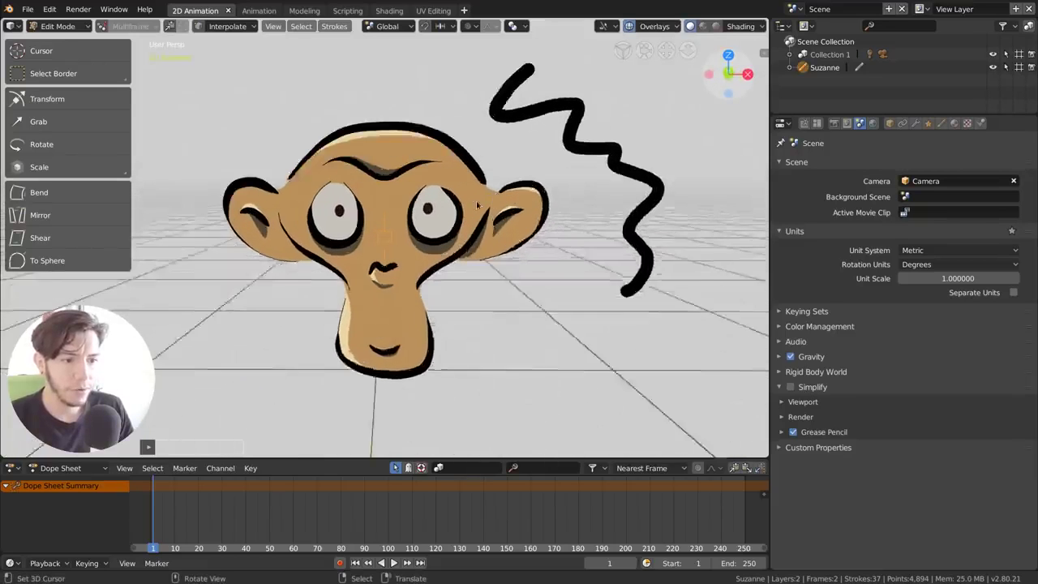
pyautogui.scroll(1, 476, 200)
pyautogui.scroll(-1, 534, 143)
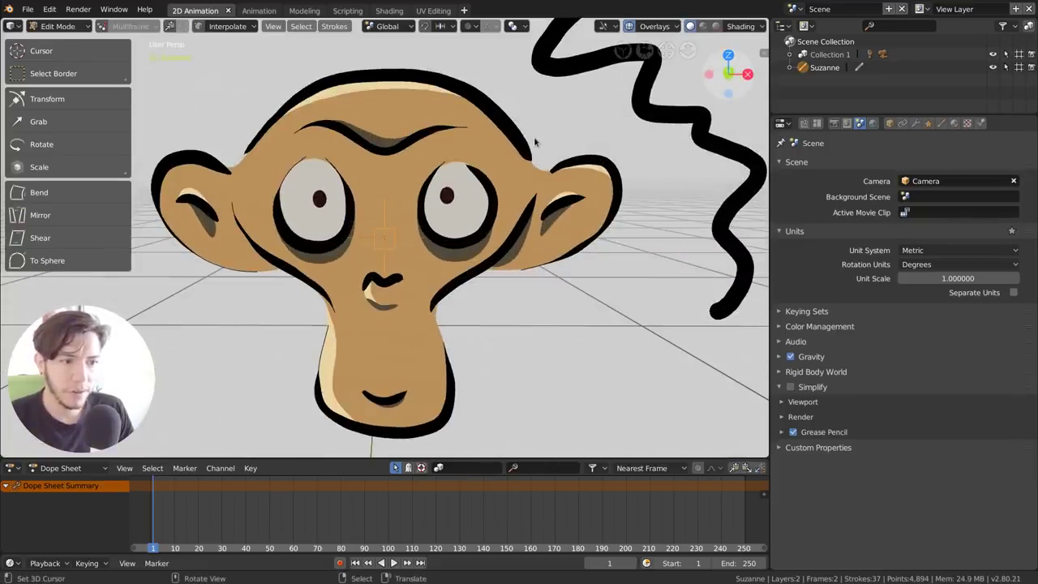
pyautogui.scroll(-2, 519, 155)
pyautogui.scroll(2, 490, 176)
# Try a proportional-editing move and a rotate on the strokes, cancel both, and return to Object Mode.
pyautogui.press('g')
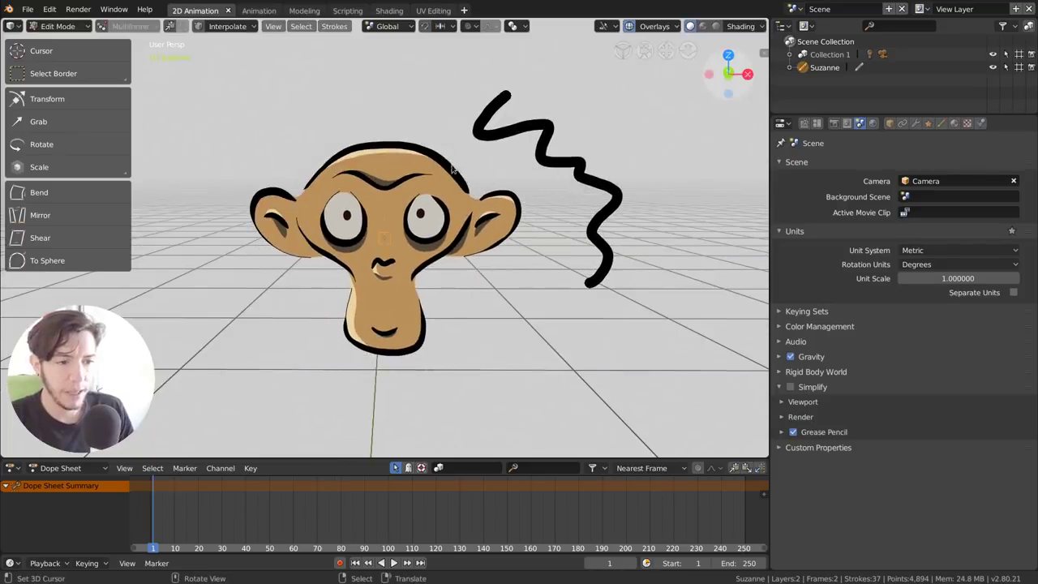
pyautogui.press('o')
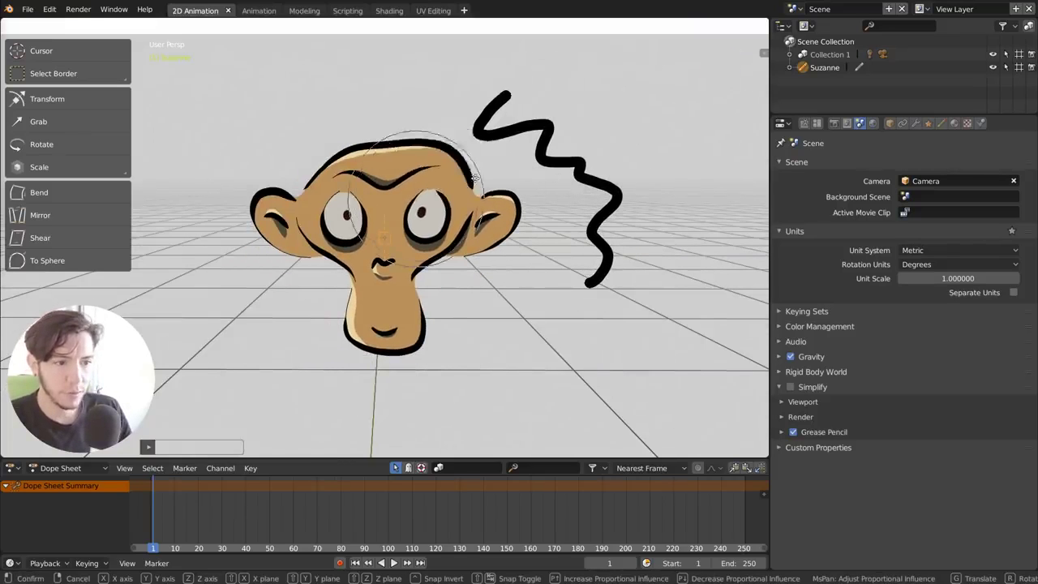
pyautogui.scroll(-5, 494, 170)
pyautogui.rightClick(458, 186)
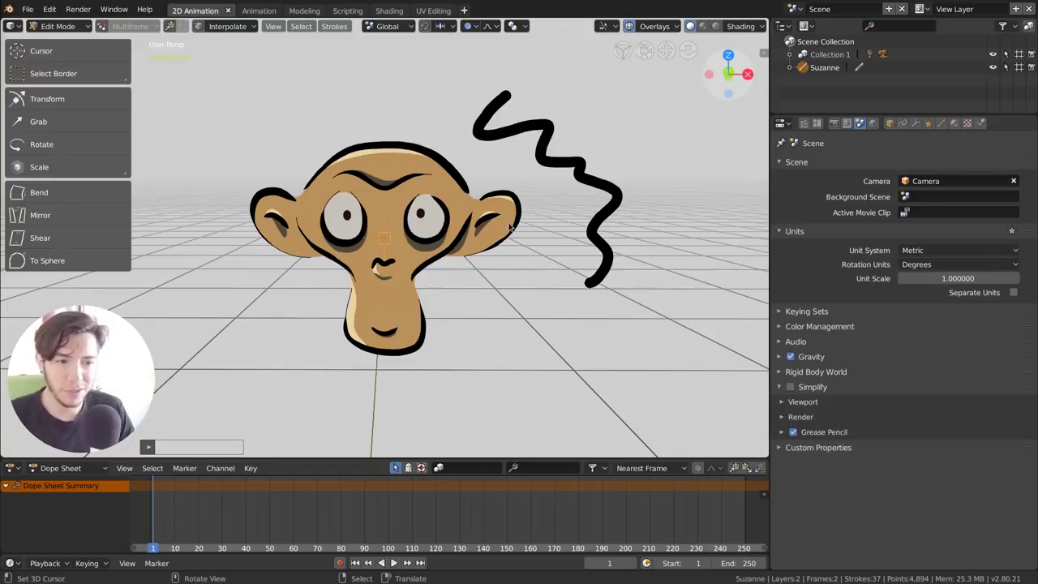
pyautogui.press('r')
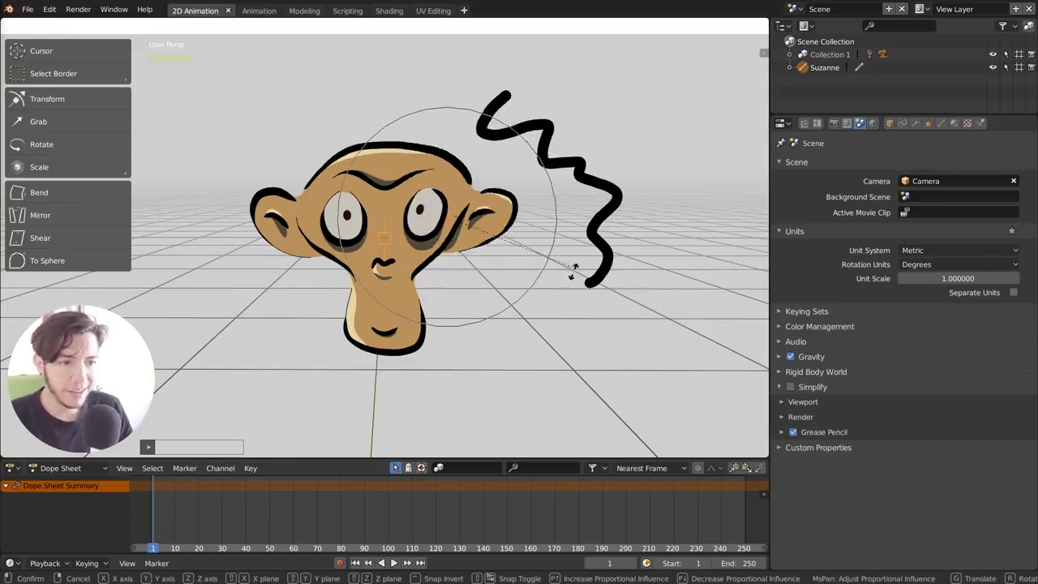
pyautogui.press('Escape')
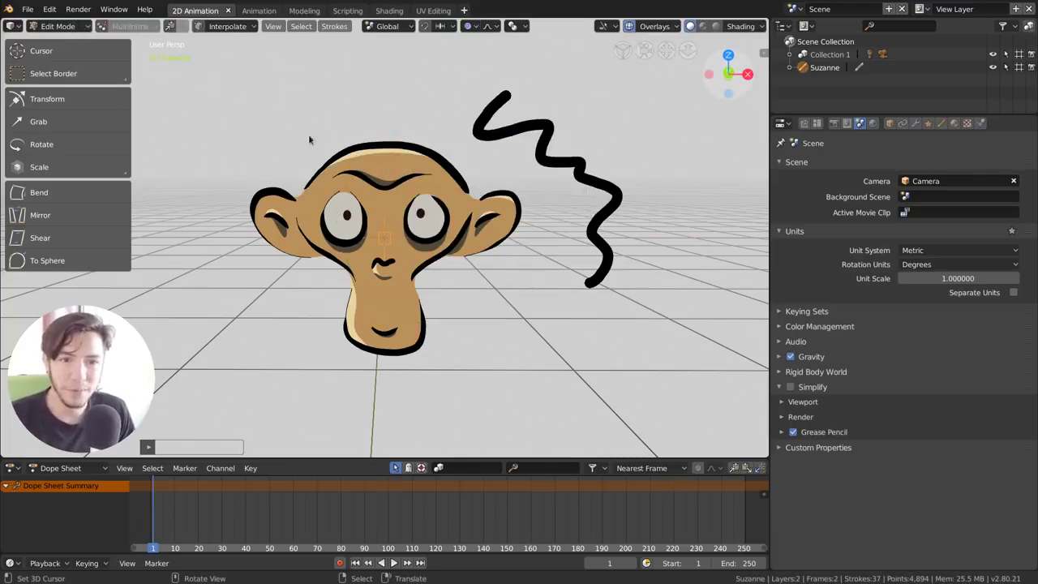
pyautogui.press('Tab')
# In Sculpt Mode, grab Suzanne's right ear outward and smooth the outline strokes.
pyautogui.hotkey('ctrl', 'Tab')
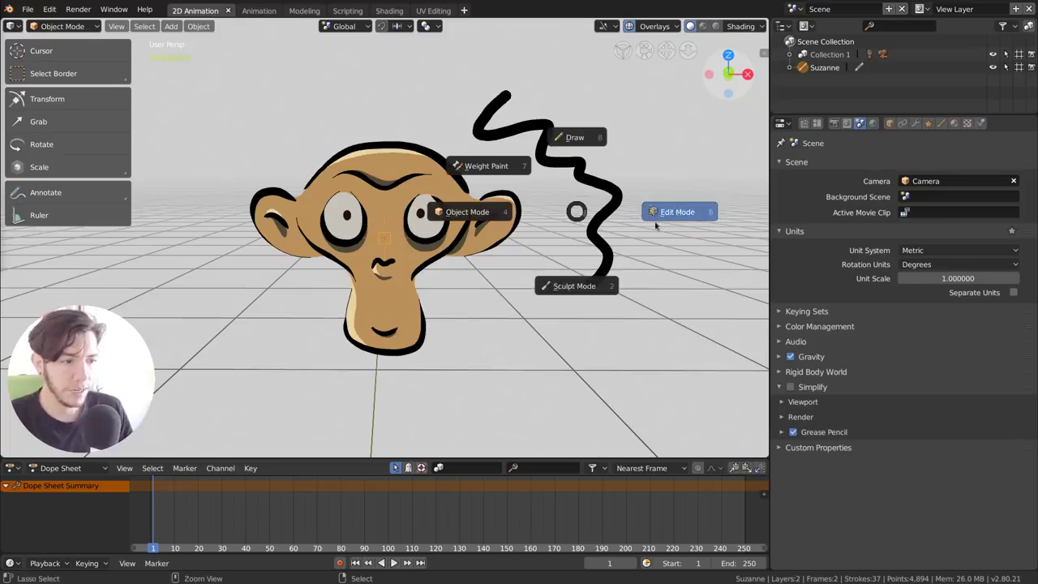
pyautogui.click(591, 287)
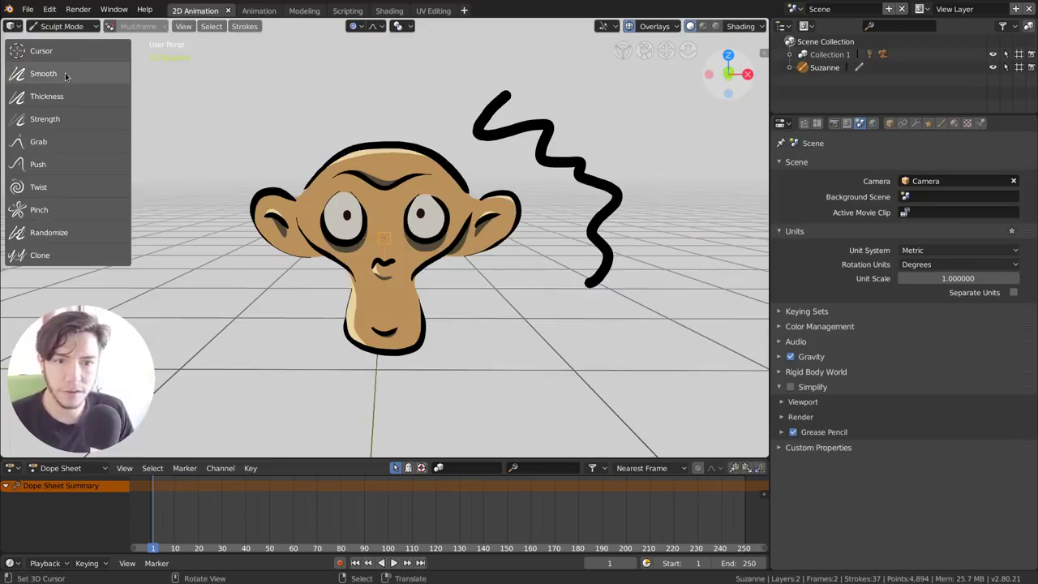
pyautogui.click(65, 140)
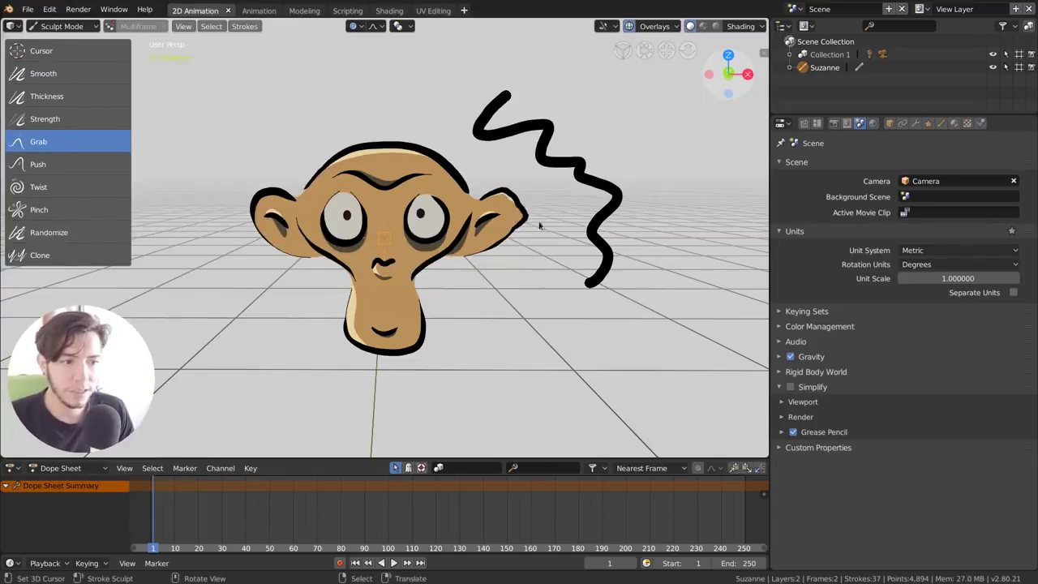
pyautogui.moveTo(517, 225); pyautogui.dragTo(534, 221)
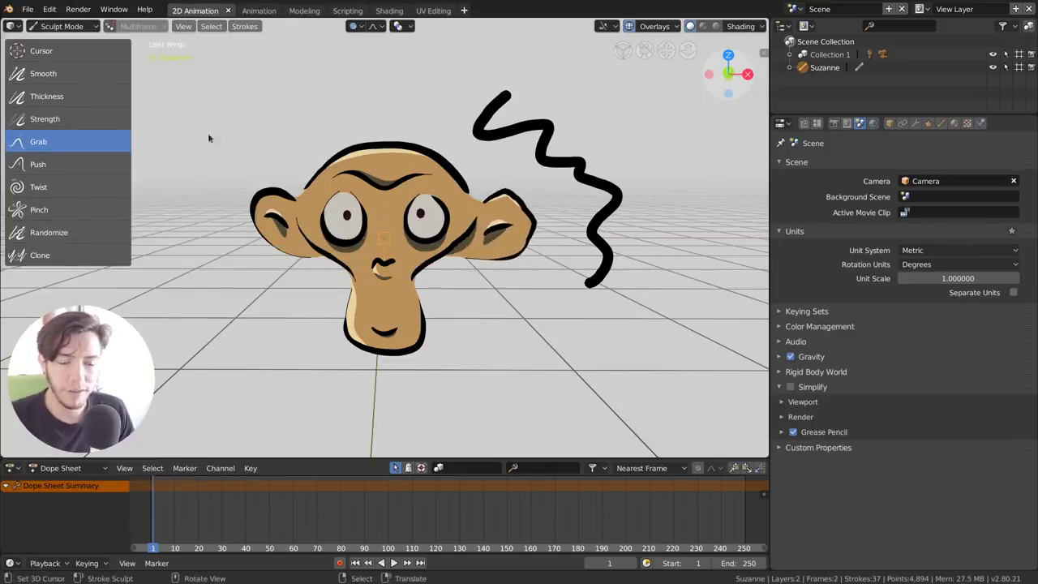
pyautogui.click(91, 78)
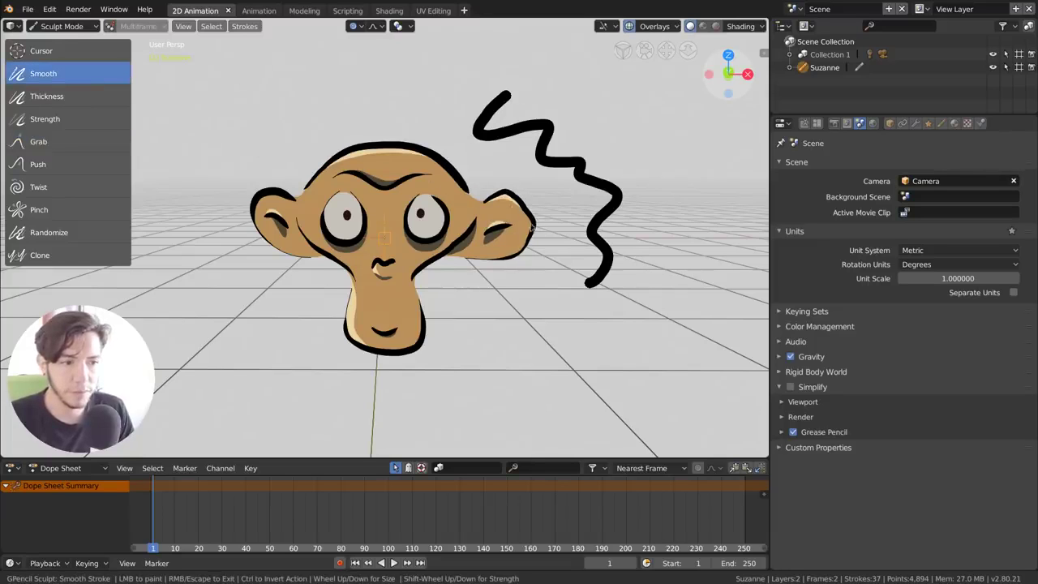
pyautogui.moveTo(531, 227); pyautogui.dragTo(523, 243)
# Thicken the outline around Suzanne's right ear with the Thickness brush.
pyautogui.press('t')
pyautogui.scroll(3, 426, 153)
pyautogui.scroll(1, 406, 195)
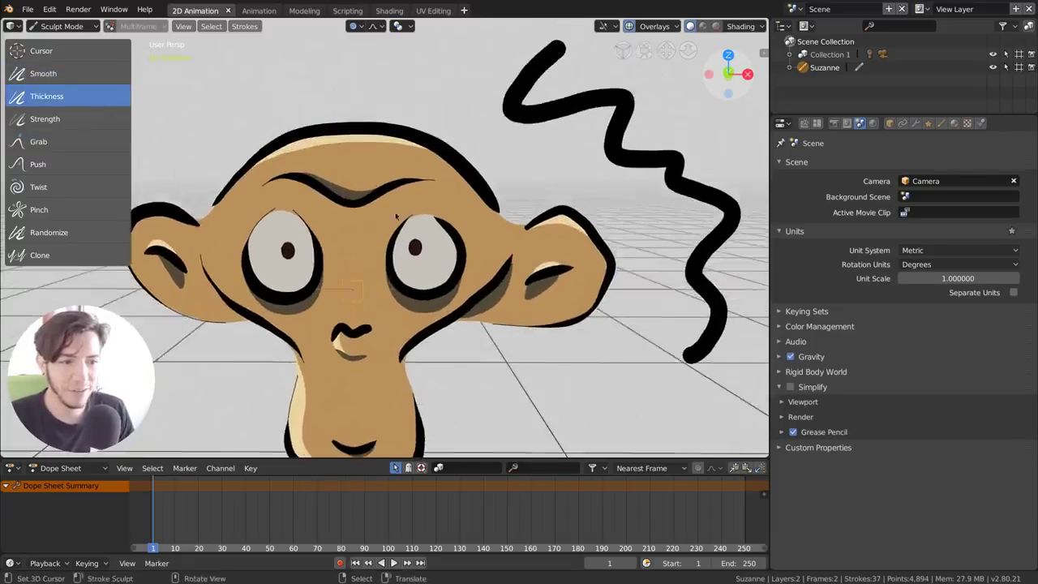
pyautogui.scroll(3, 396, 216)
pyautogui.scroll(2, 454, 191)
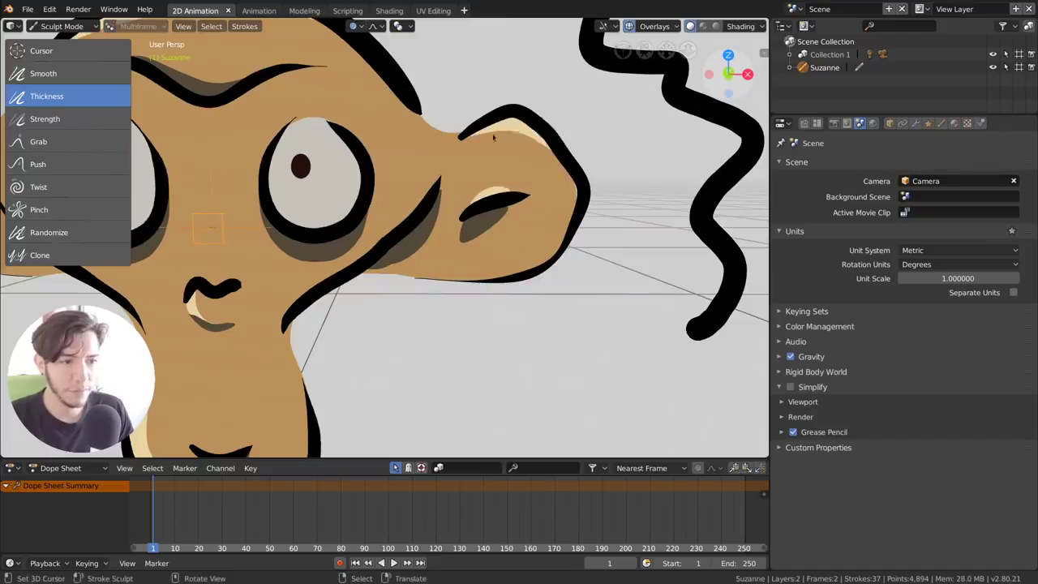
pyautogui.moveTo(493, 138)
pyautogui.mouseDown()
pyautogui.moveTo(606, 248)
pyautogui.moveTo(616, 146)
pyautogui.mouseUp()
# Thin the chin, mouth and eye outlines with the Thickness brush.
pyautogui.scroll(-5, 390, 254)
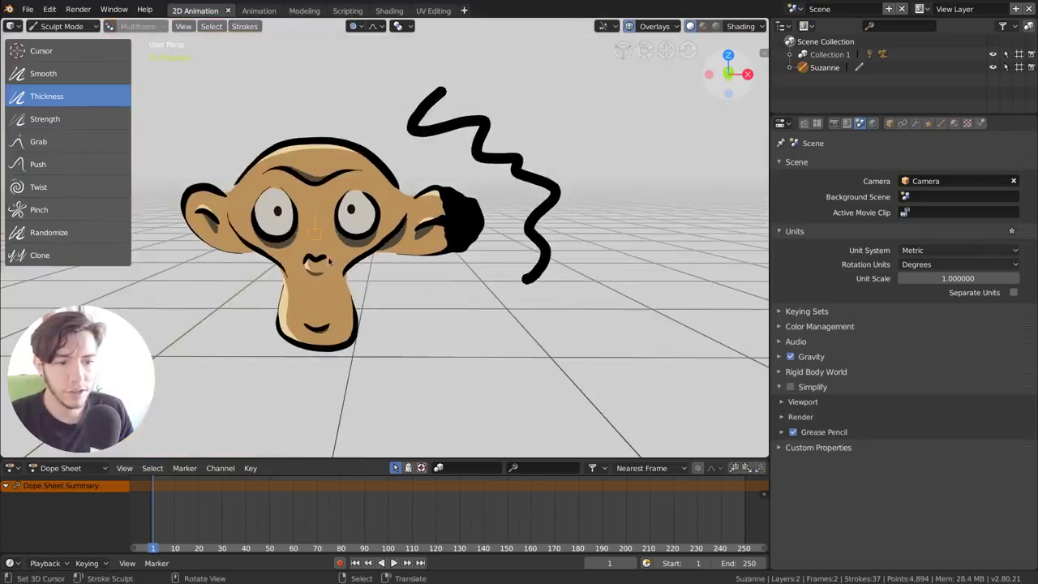
pyautogui.scroll(1, 320, 243)
pyautogui.scroll(1, 313, 235)
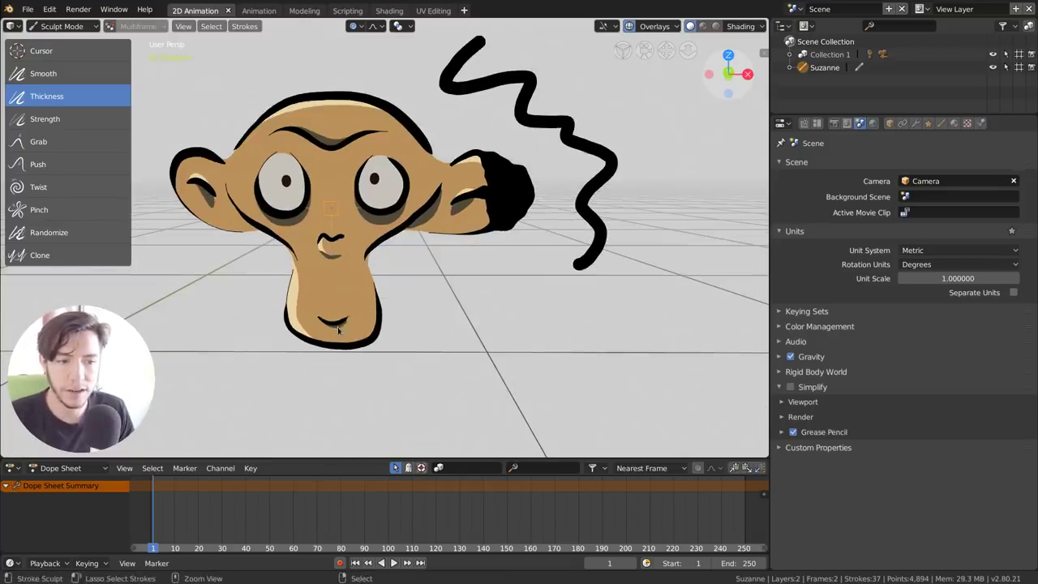
pyautogui.keyDown('ctrl'); pyautogui.moveTo(338, 327); pyautogui.dragTo(268, 282); pyautogui.keyUp('ctrl')
pyautogui.keyDown('ctrl'); pyautogui.moveTo(277, 207); pyautogui.dragTo(268, 235); pyautogui.keyUp('ctrl')
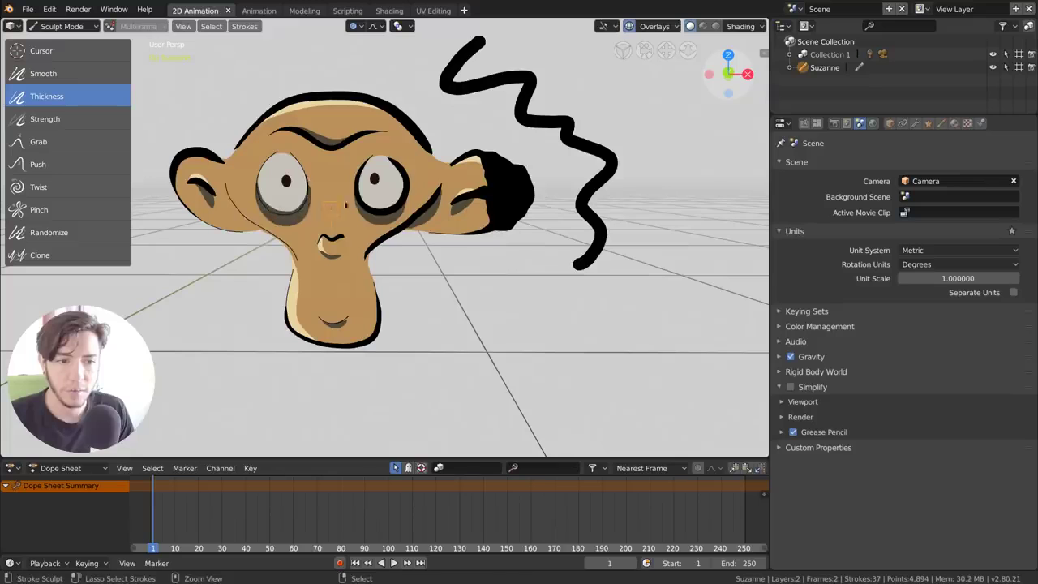
pyautogui.keyDown('ctrl'); pyautogui.moveTo(365, 174); pyautogui.dragTo(410, 244); pyautogui.keyUp('ctrl')
# Switch Suzanne back to Object Mode and change to the numpad 2 view.
pyautogui.moveTo(410, 277)
pyautogui.mouseDown(button='middle')
pyautogui.moveTo(493, 271)
pyautogui.moveTo(438, 278)
pyautogui.mouseUp(button='middle')
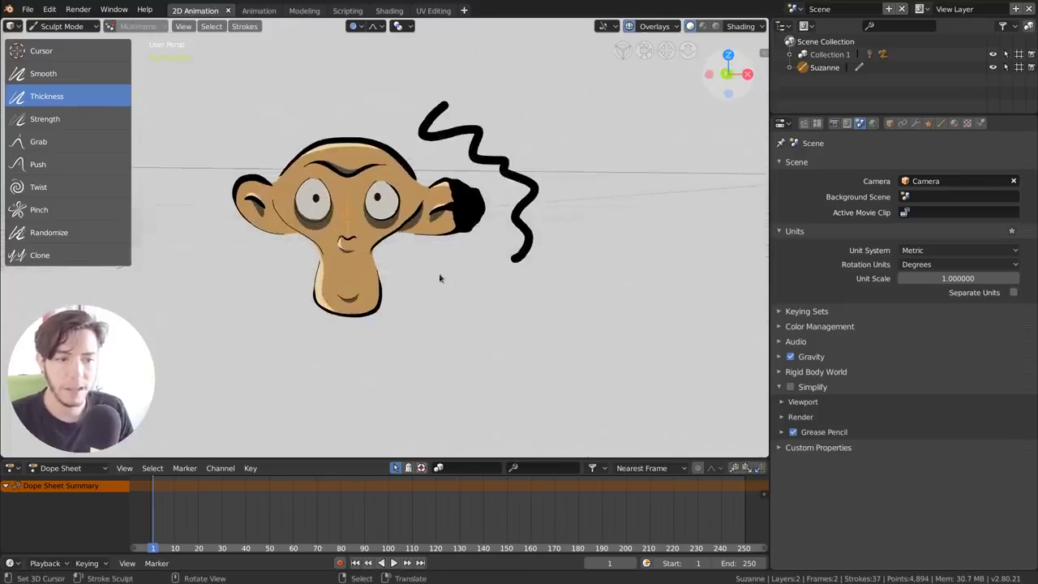
pyautogui.click(54, 25)
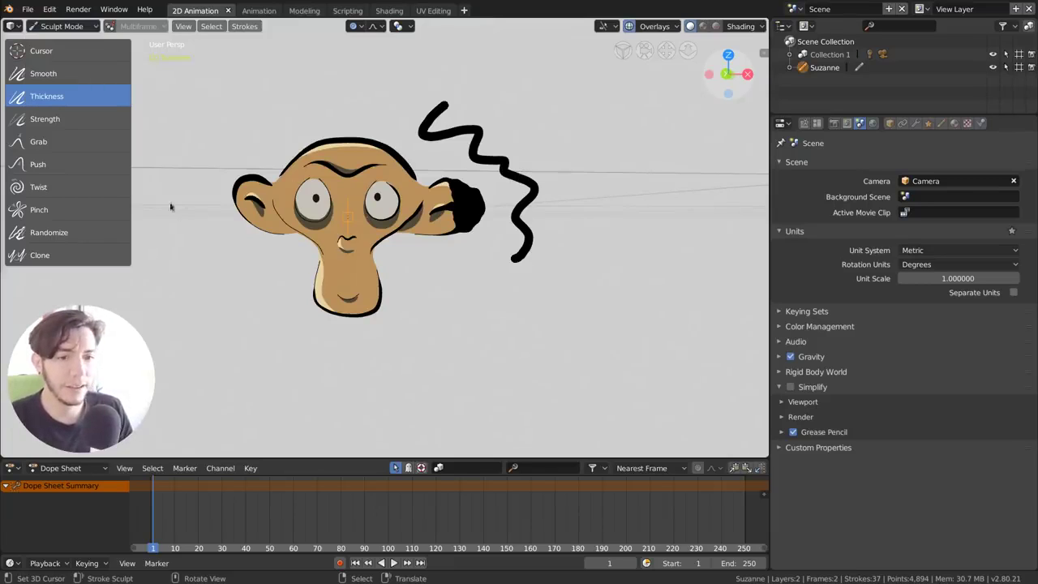
pyautogui.click(54, 25)
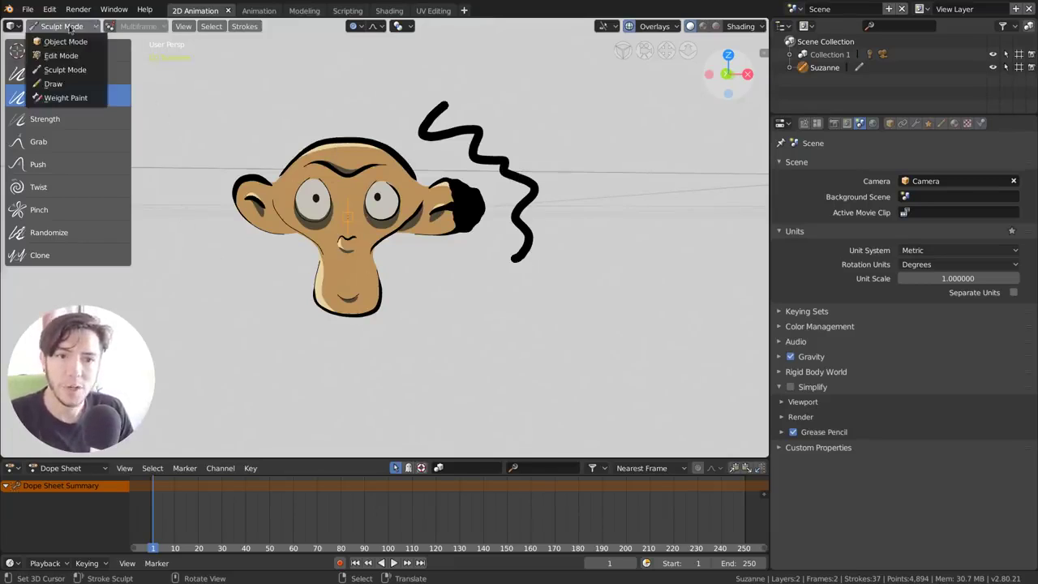
pyautogui.press('KP_2')
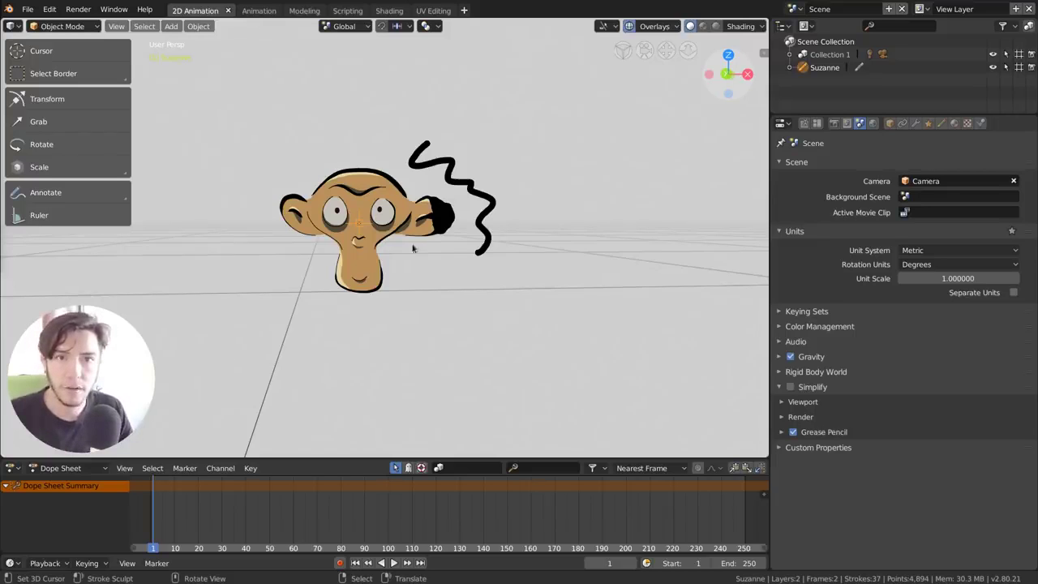
# Duplicate Suzanne, delete the copy again, and show the Modifier properties.
pyautogui.moveTo(421, 249); pyautogui.dragTo(387, 190, button='middle')
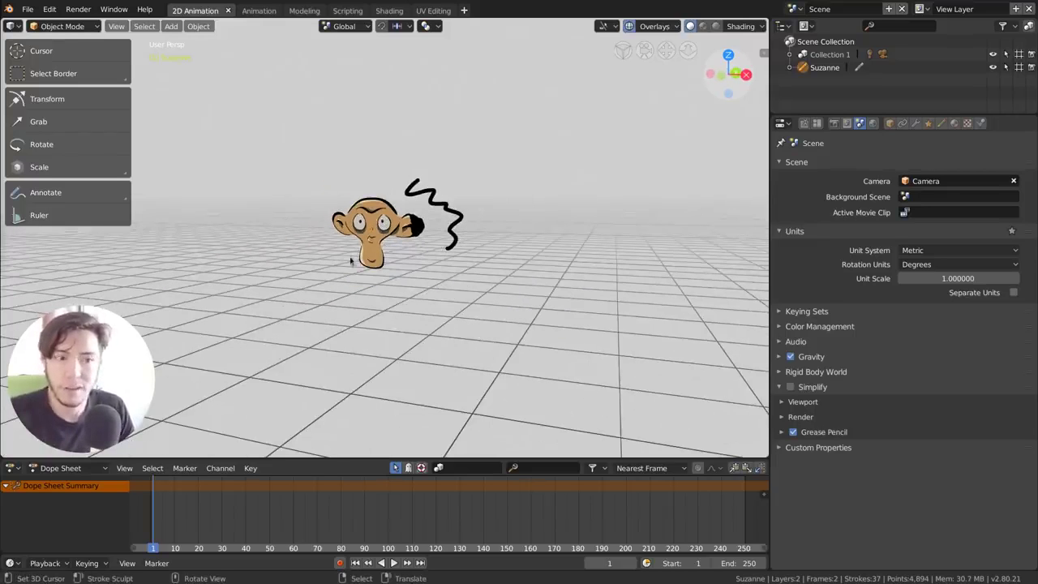
pyautogui.hotkey('shift', 'd')
pyautogui.click(257, 170)
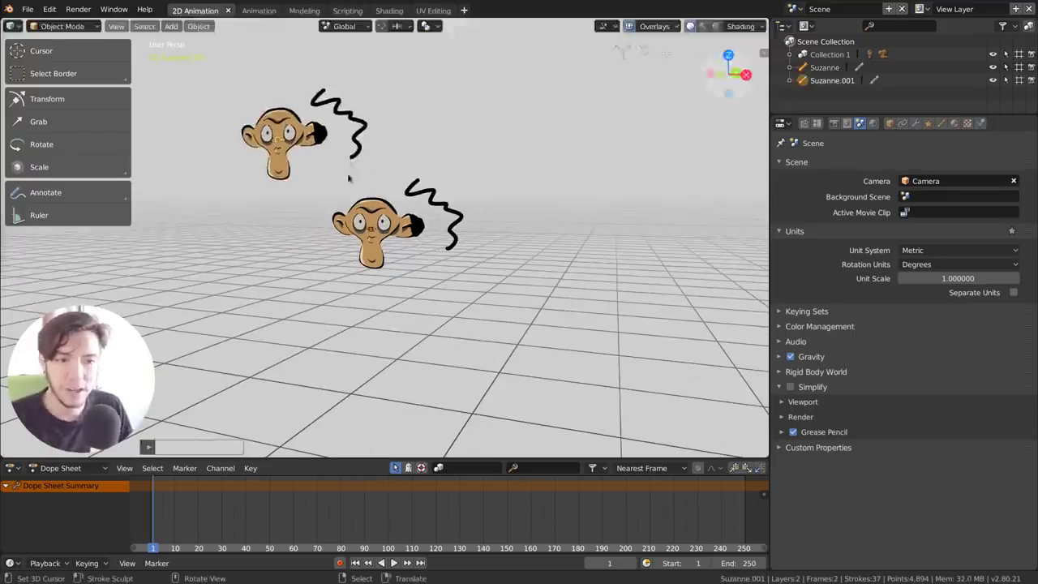
pyautogui.press('x')
pyautogui.click(394, 254)
pyautogui.click(917, 123)
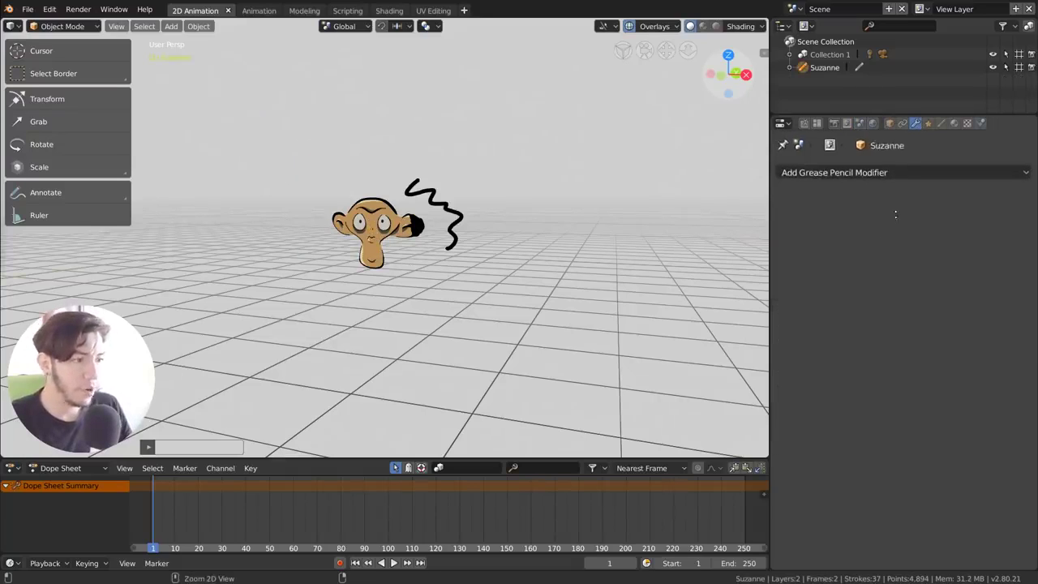
# Add an Instance modifier with Count X of 4 and adjust its Scale X.
pyautogui.click(869, 173)
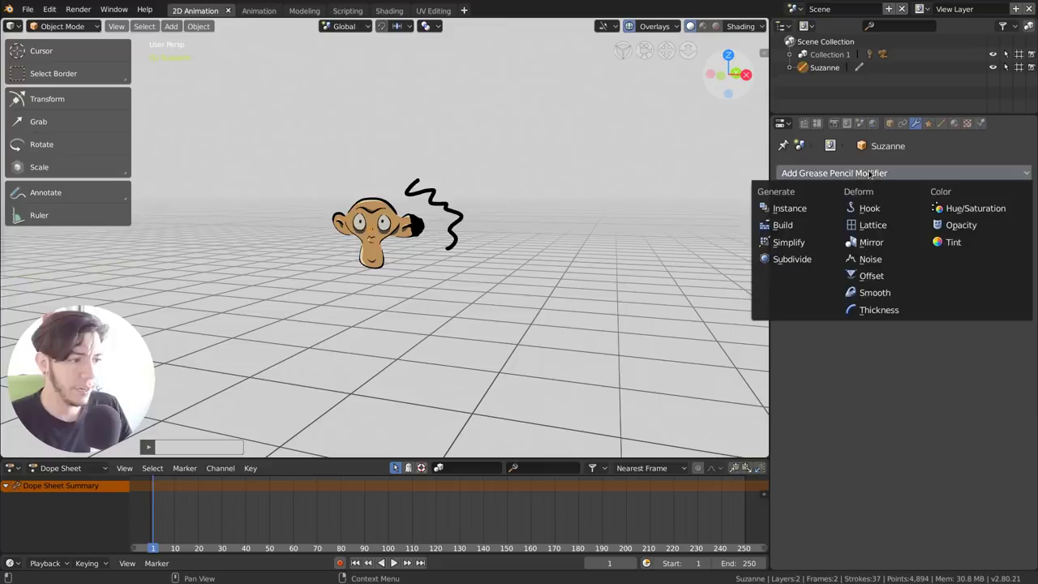
pyautogui.moveTo(789, 209)
pyautogui.click(805, 209)
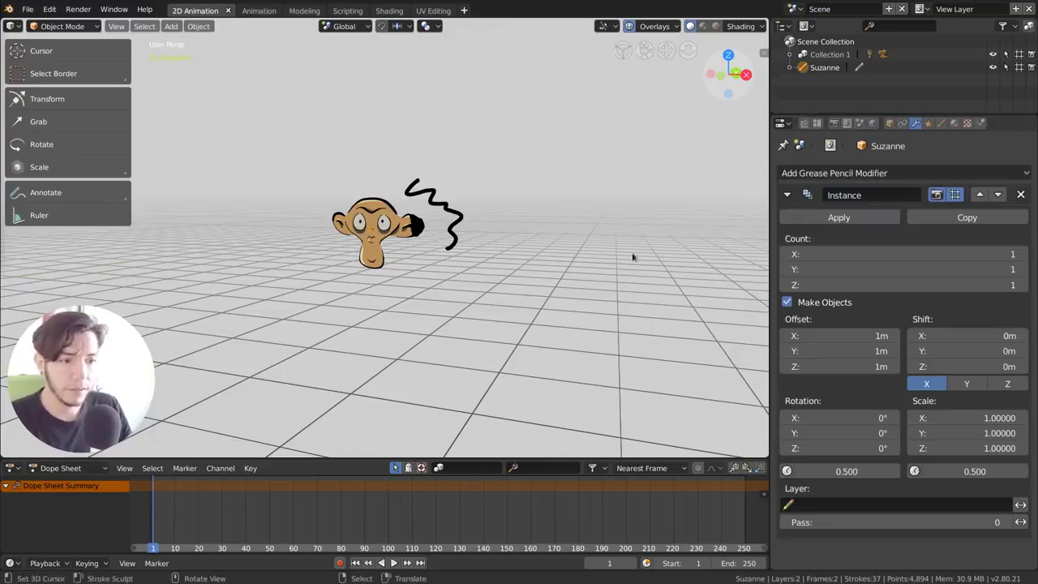
pyautogui.click(1024, 253)
pyautogui.click(1024, 253)
pyautogui.click(1024, 254)
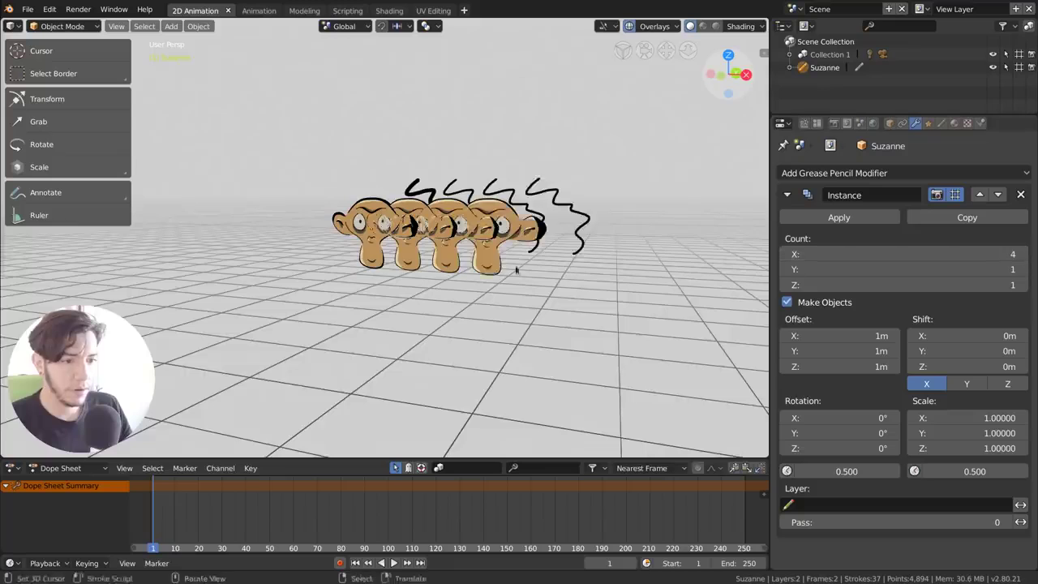
pyautogui.moveTo(514, 264)
pyautogui.mouseDown(button='middle')
pyautogui.moveTo(530, 271)
pyautogui.moveTo(524, 259)
pyautogui.mouseUp(button='middle')
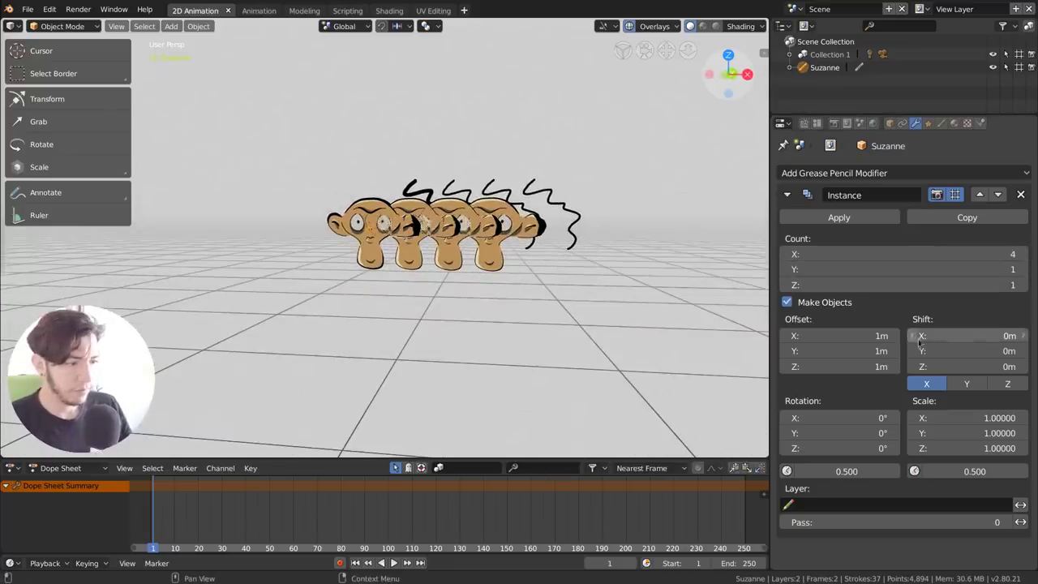
pyautogui.moveTo(990, 418)
pyautogui.mouseDown()
pyautogui.moveTo(1021, 417)
pyautogui.moveTo(972, 417)
pyautogui.mouseUp()
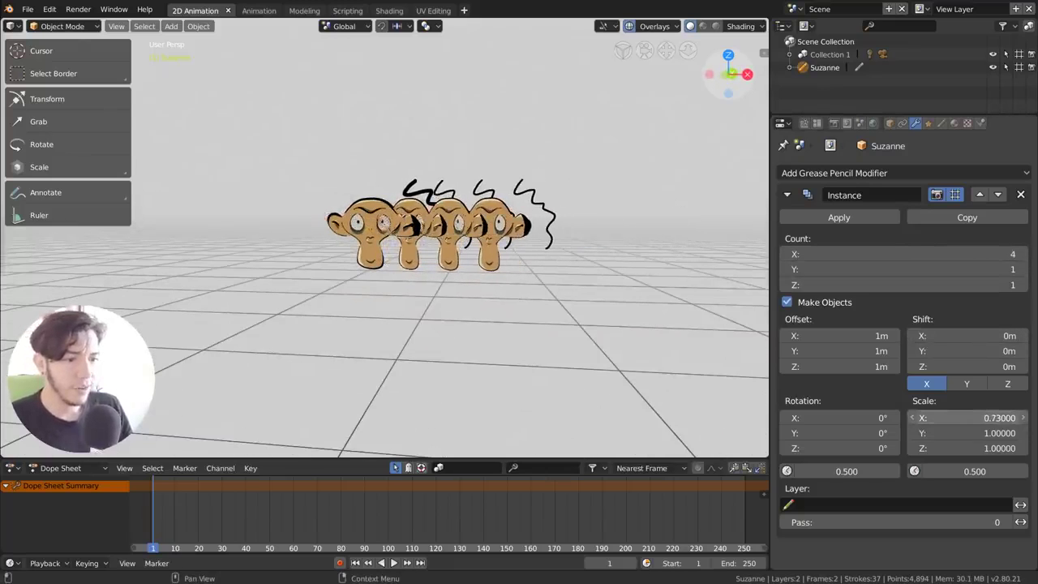
# Remove the Instance modifier and add a Build modifier to Suzanne.
pyautogui.click(1020, 195)
pyautogui.click(916, 179)
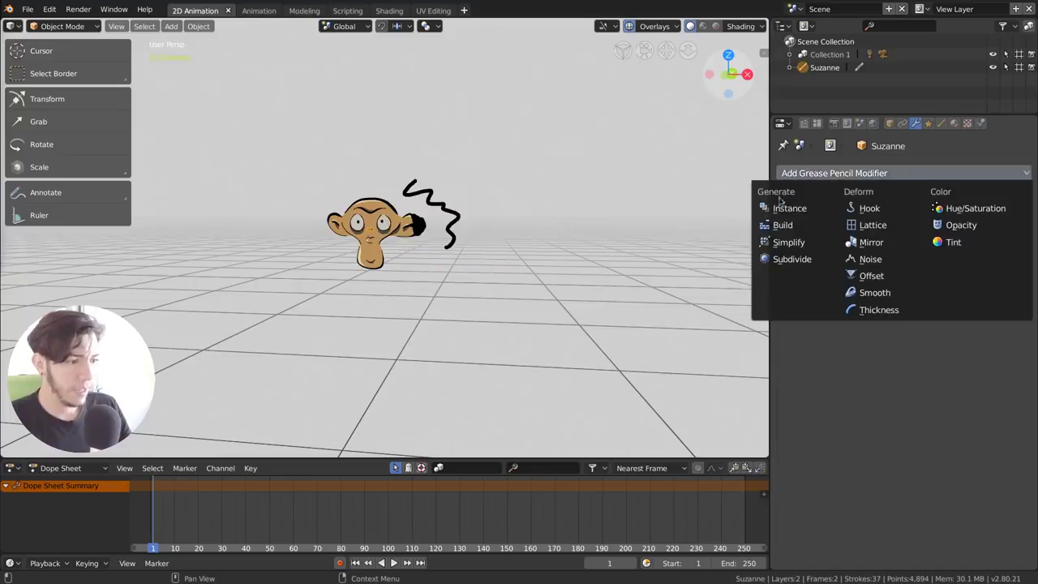
pyautogui.click(798, 224)
pyautogui.moveTo(476, 260)
pyautogui.mouseDown(button='middle')
pyautogui.moveTo(408, 243)
pyautogui.moveTo(371, 281)
pyautogui.mouseUp(button='middle')
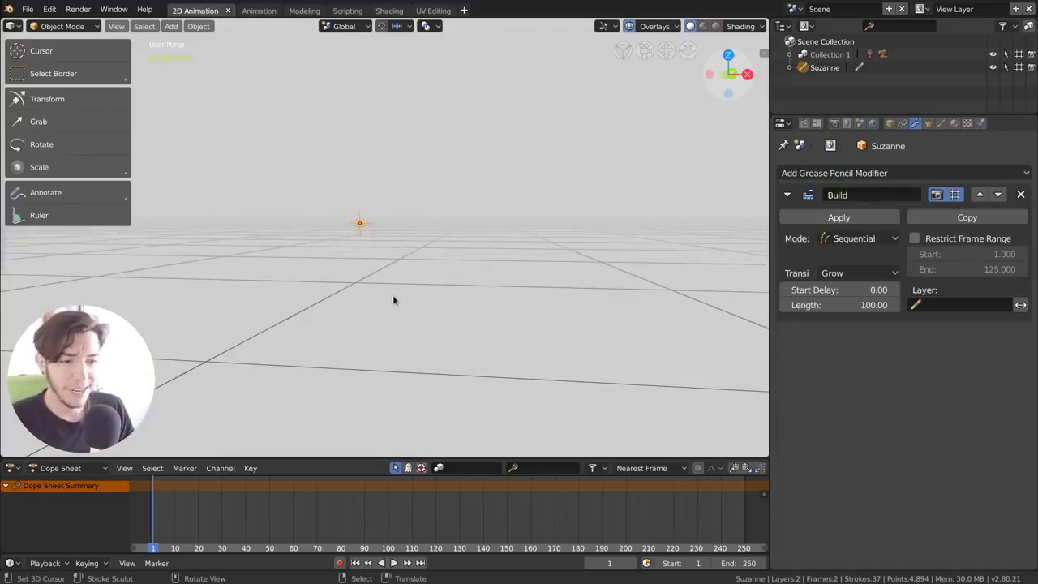
# Play the stroke build-up animation twice, then remove the Build modifier.
pyautogui.press('space')
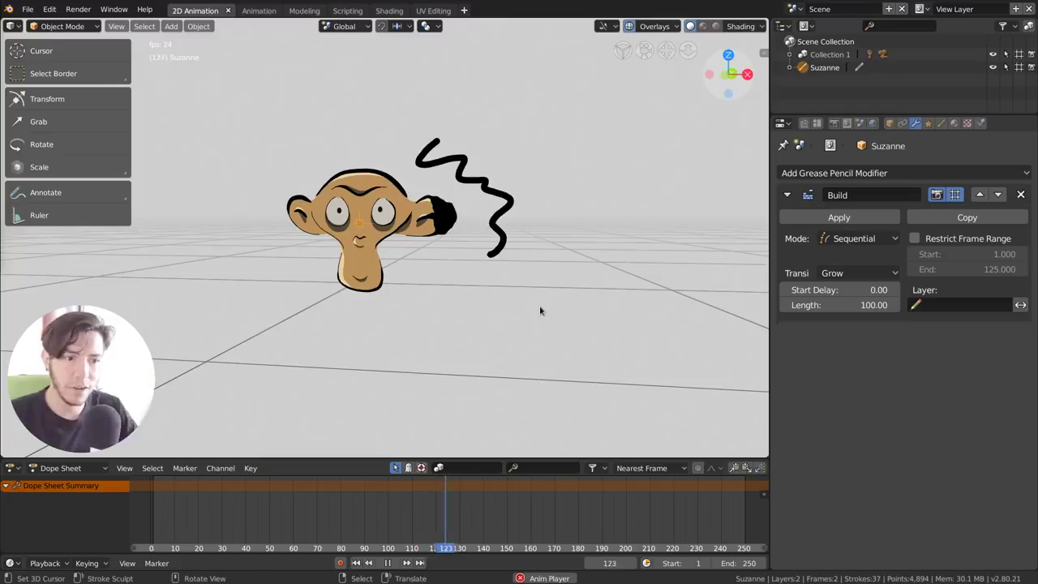
pyautogui.press('Escape')
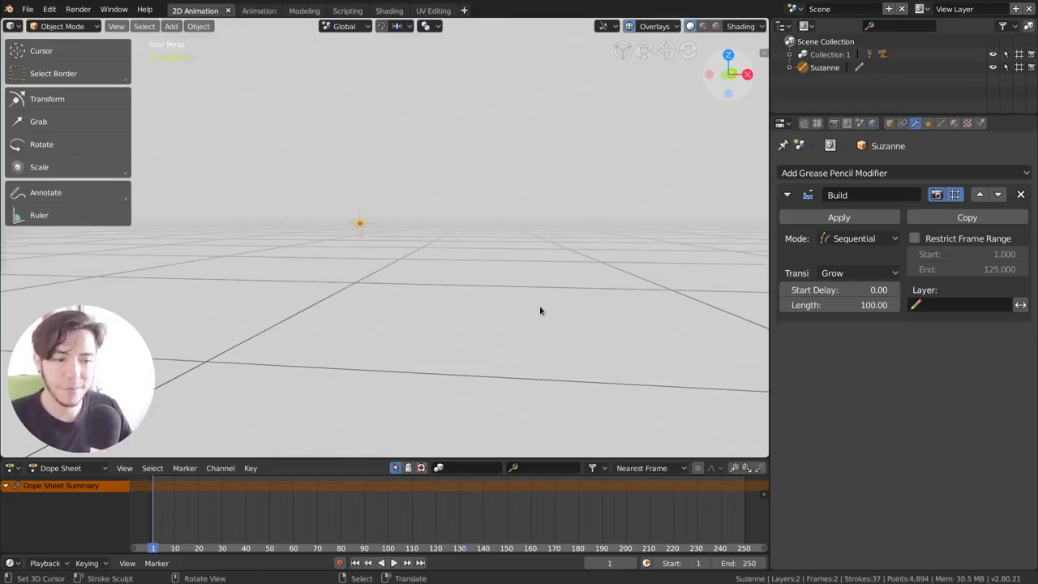
pyautogui.press('space')
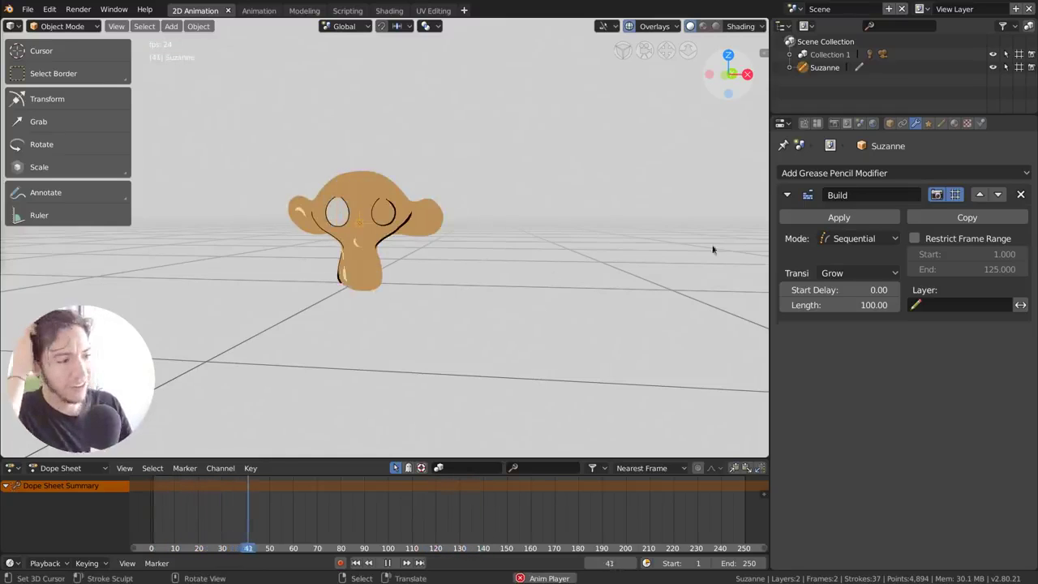
pyautogui.press('Escape')
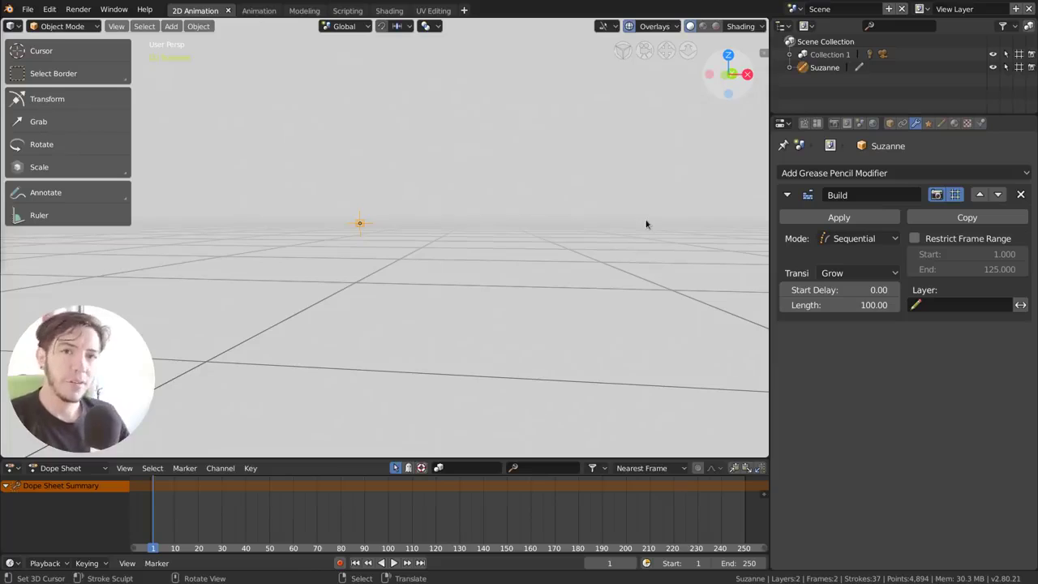
pyautogui.click(1020, 195)
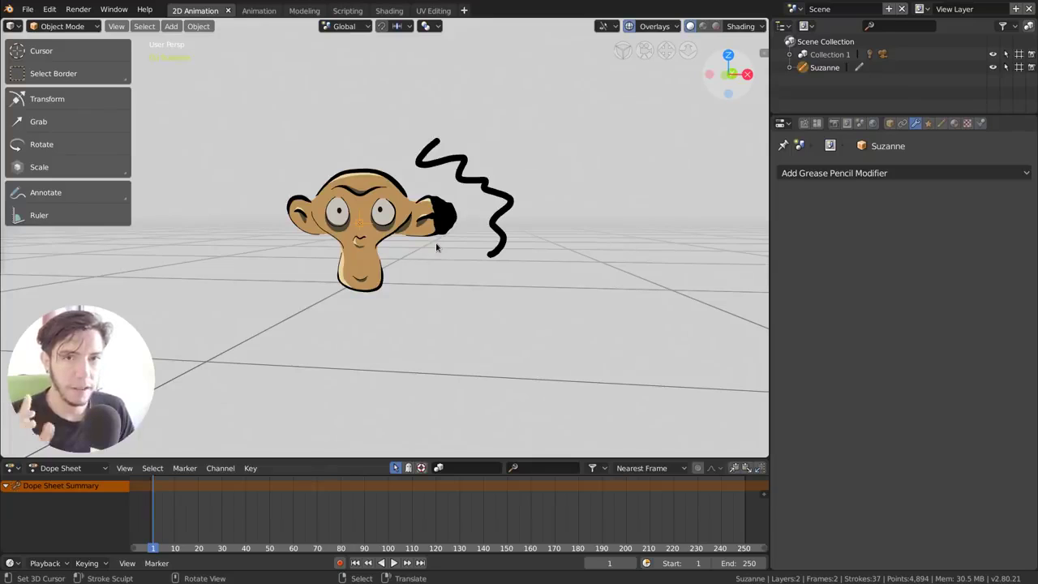
# Add and then remove a Hue/Saturation modifier on Suzanne.
pyautogui.click(874, 174)
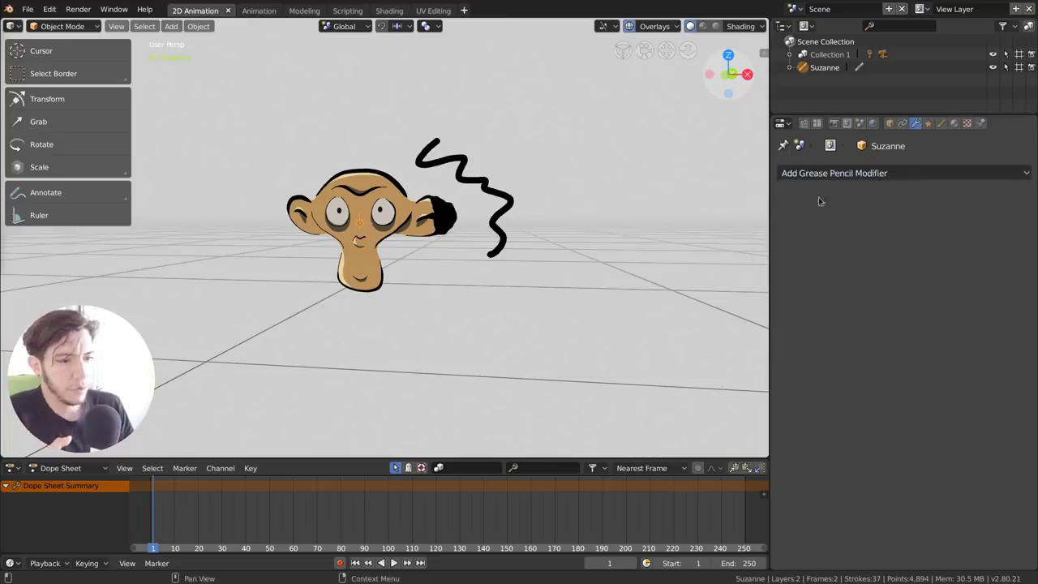
pyautogui.click(892, 173)
pyautogui.click(1002, 208)
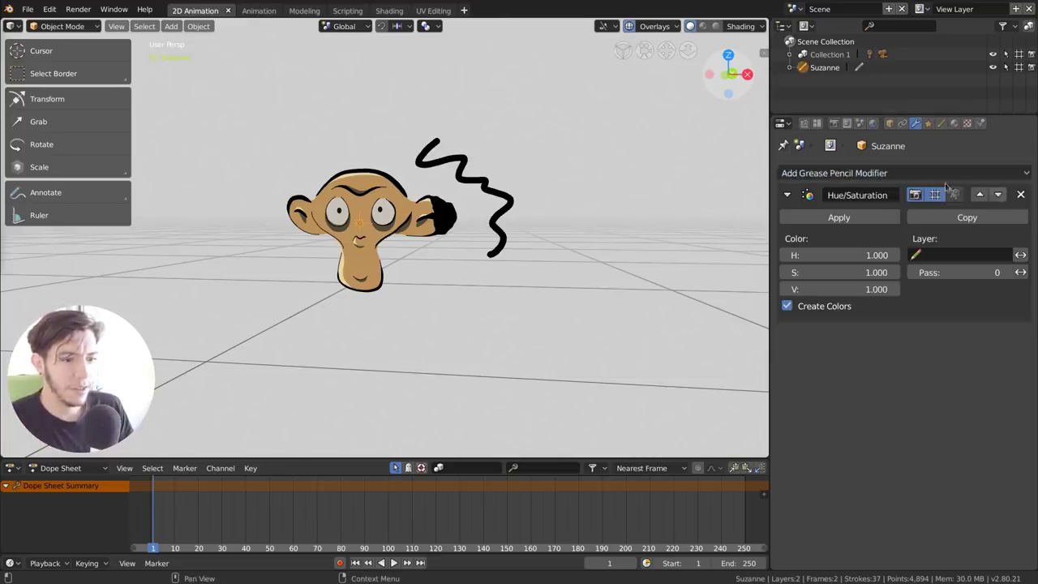
pyautogui.click(1020, 194)
pyautogui.click(1023, 173)
# Tint Suzanne red at about 0.24 factor, then remove the Tint modifier.
pyautogui.click(990, 245)
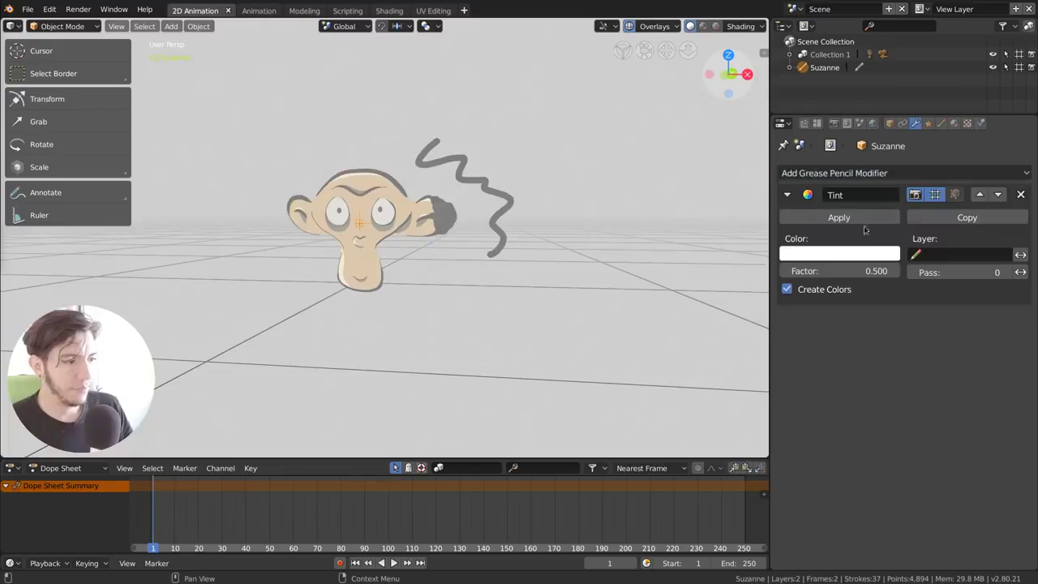
pyautogui.click(863, 257)
pyautogui.moveTo(819, 215); pyautogui.dragTo(779, 230)
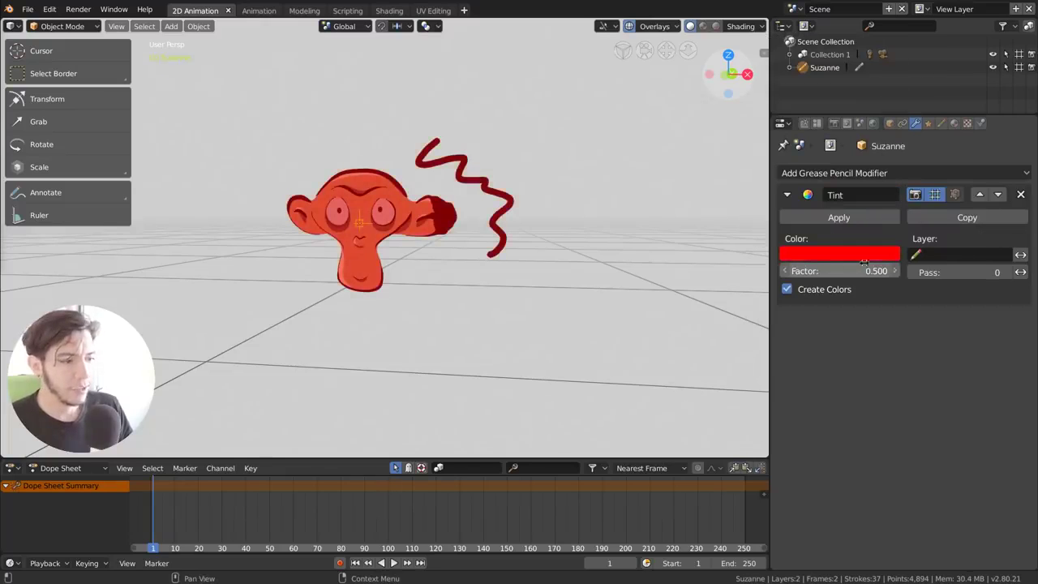
pyautogui.moveTo(844, 270); pyautogui.dragTo(811, 270)
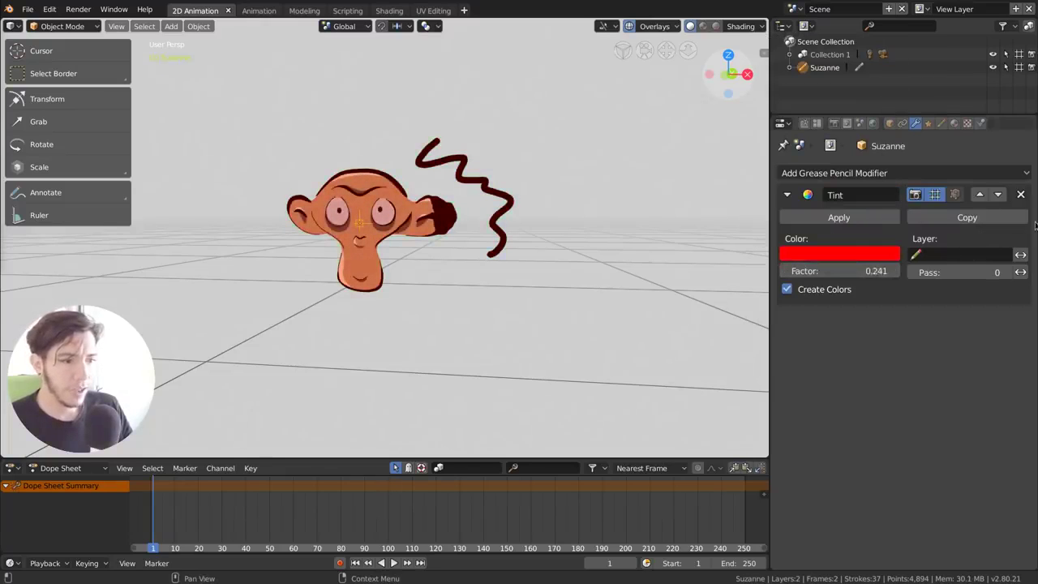
pyautogui.click(1020, 195)
pyautogui.click(920, 173)
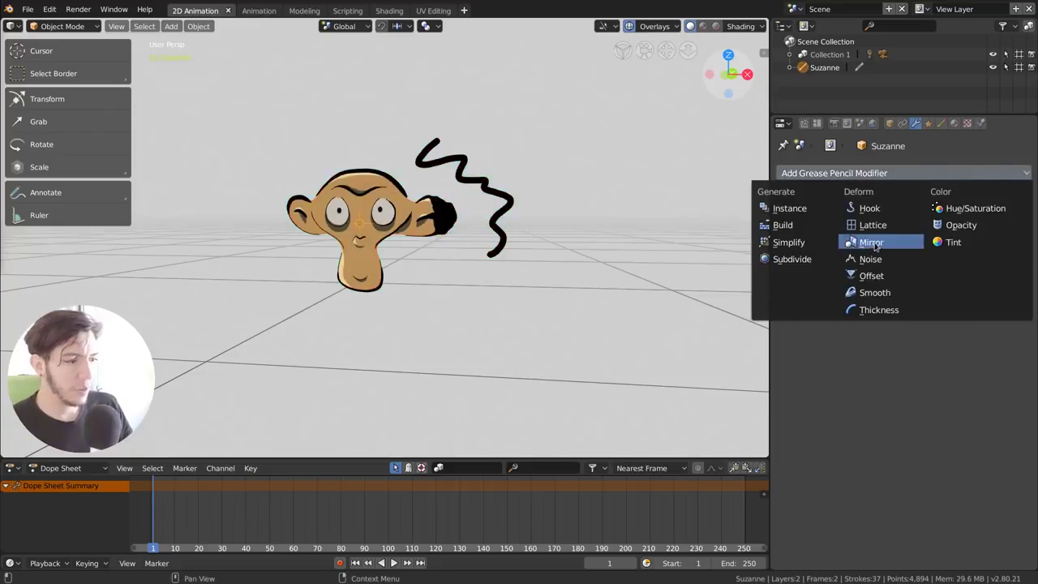
# Add a Mirror modifier to Suzanne and shift her strokes to the right.
pyautogui.click(875, 243)
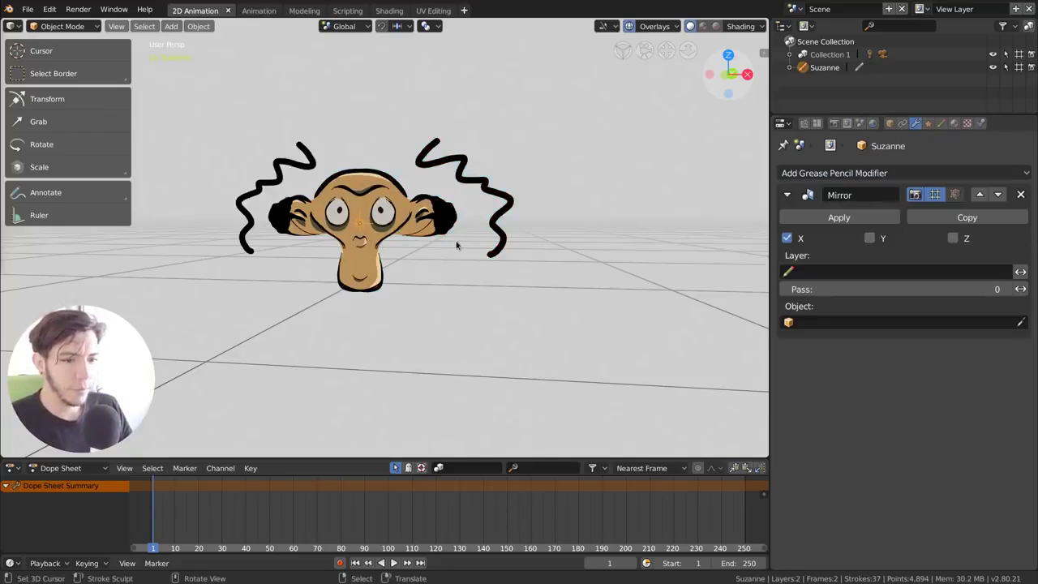
pyautogui.press('Tab')
pyautogui.press('g')
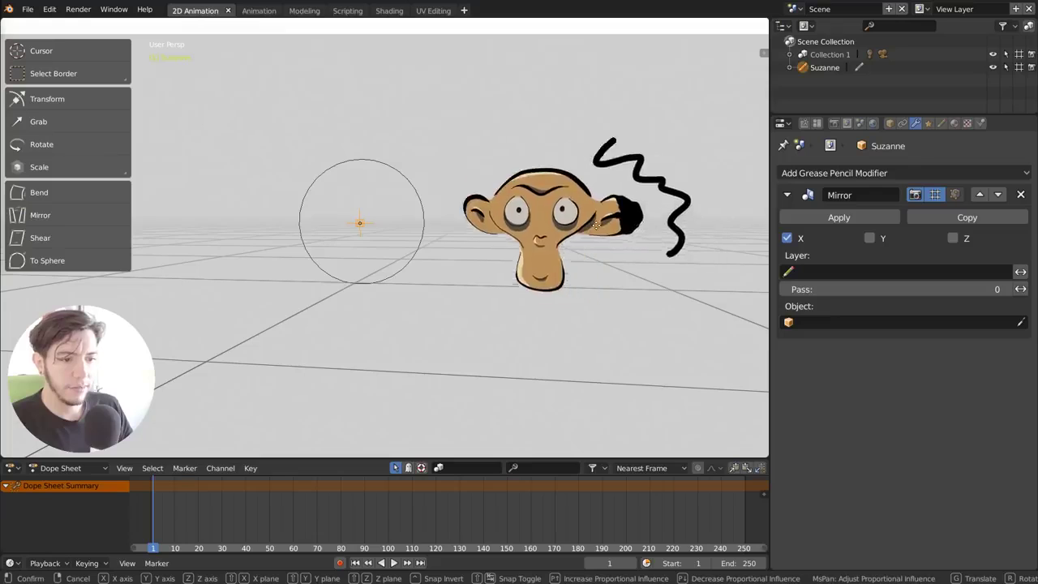
pyautogui.press('Return')
pyautogui.press('Tab')
# From a level front view, move the strokes beside their mirrored copy.
pyautogui.moveTo(423, 236)
pyautogui.mouseDown(button='middle')
pyautogui.moveTo(511, 203)
pyautogui.moveTo(551, 214)
pyautogui.mouseUp(button='middle')
pyautogui.scroll(-3, 515, 183)
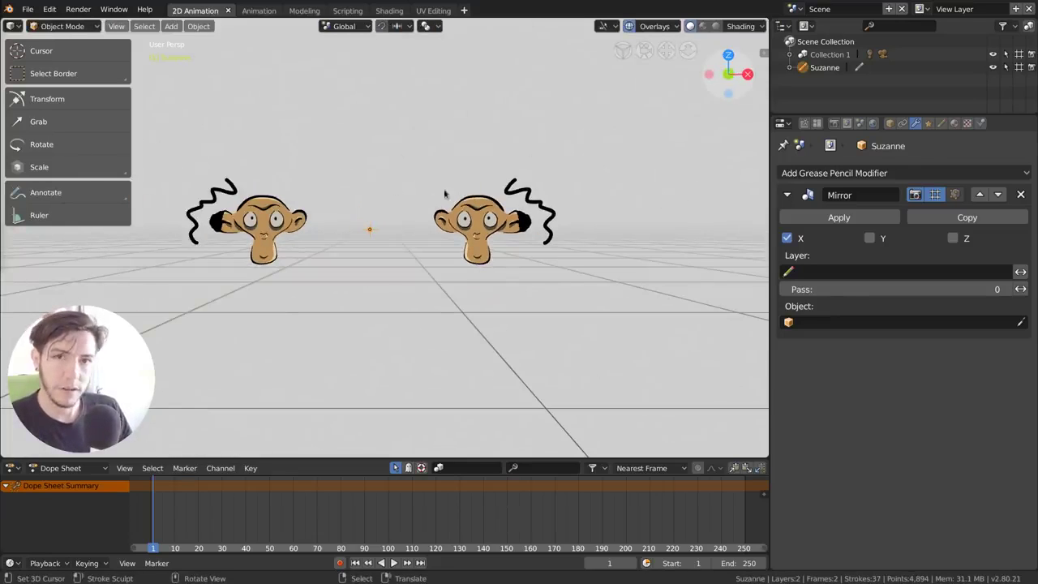
pyautogui.press('Tab')
pyautogui.press('g')
pyautogui.press('Return')
pyautogui.press('Tab')
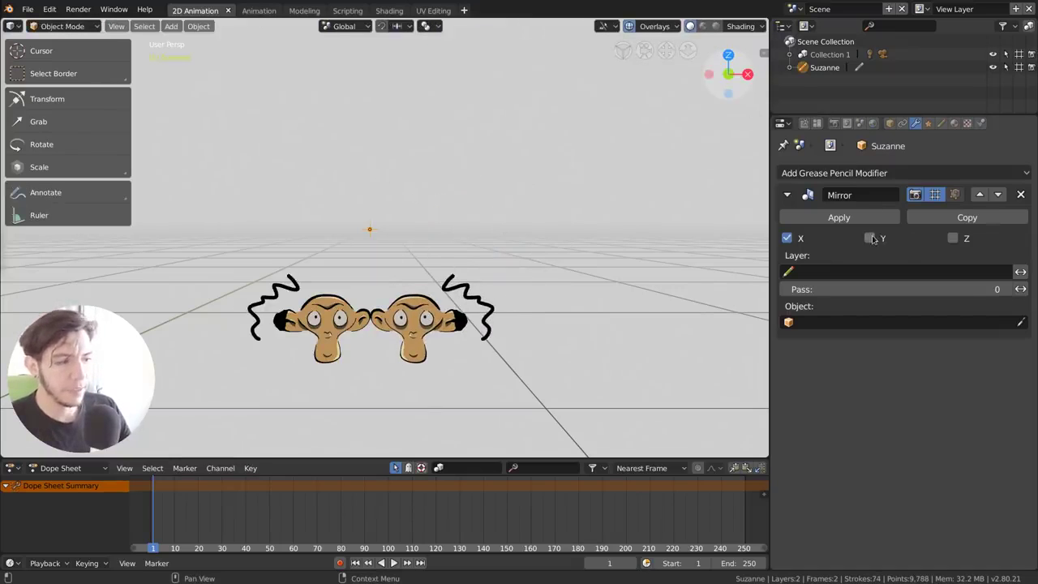
# Also mirror the drawing along Z, then remove the Mirror modifier.
pyautogui.click(953, 237)
pyautogui.moveTo(579, 232)
pyautogui.mouseDown(button='middle')
pyautogui.moveTo(454, 239)
pyautogui.moveTo(730, 258)
pyautogui.mouseUp(button='middle')
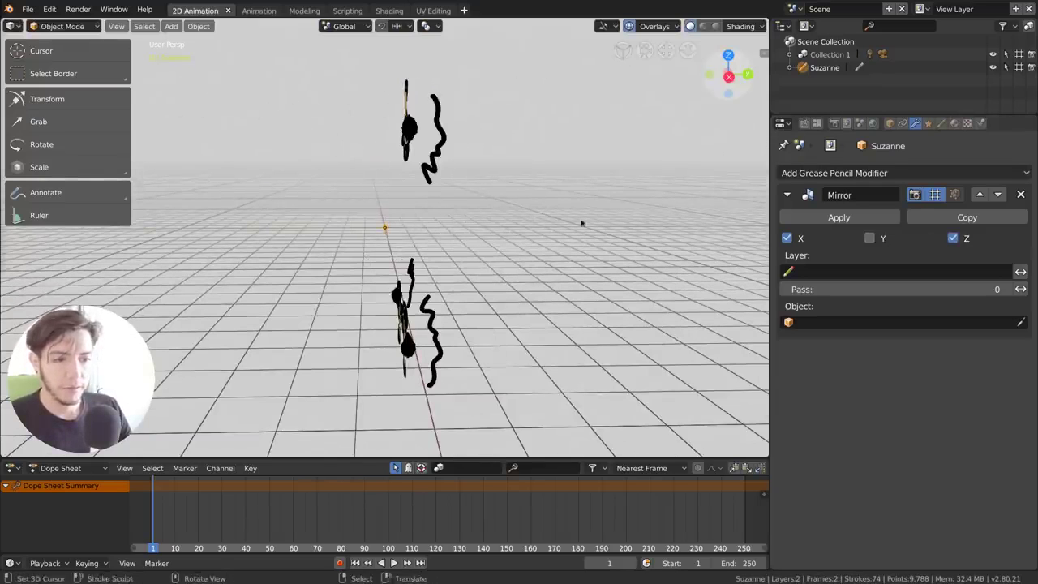
pyautogui.click(1020, 195)
pyautogui.click(965, 173)
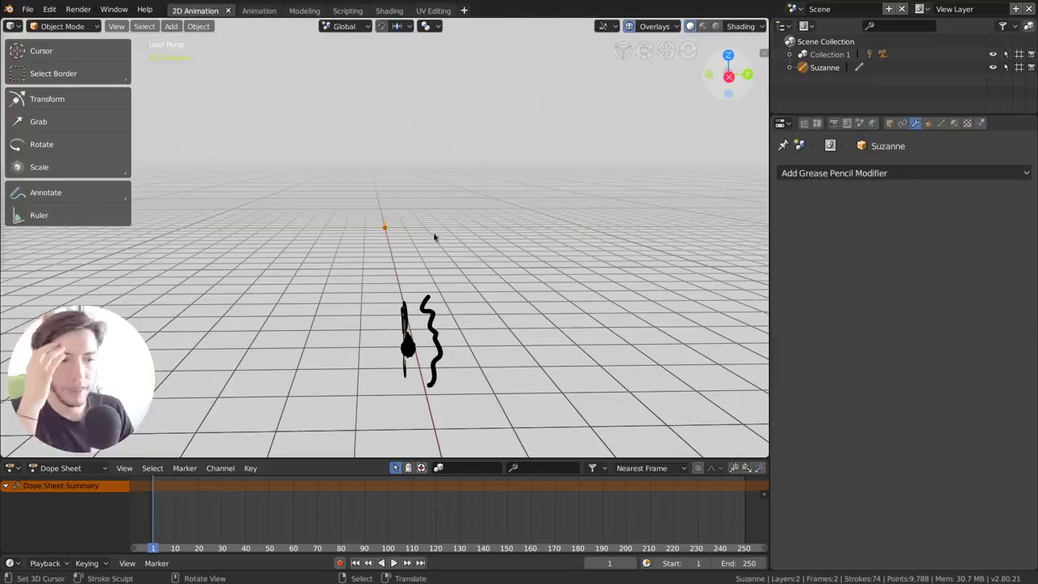
# Face Suzanne from the front and browse the Visual Effects list without adding one.
pyautogui.moveTo(434, 236)
pyautogui.mouseDown(button='middle')
pyautogui.moveTo(519, 232)
pyautogui.moveTo(376, 274)
pyautogui.mouseUp(button='middle')
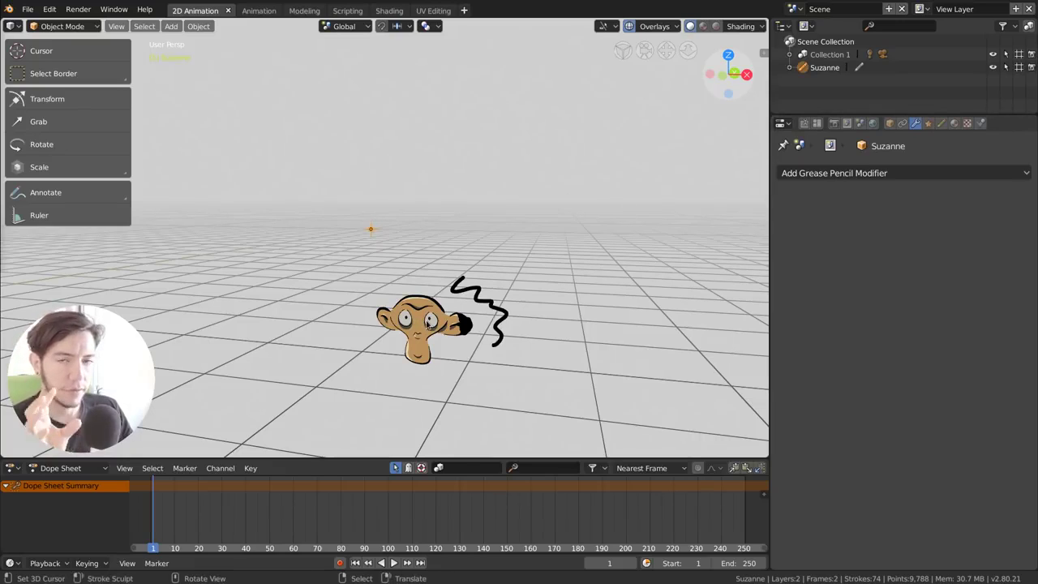
pyautogui.click(928, 124)
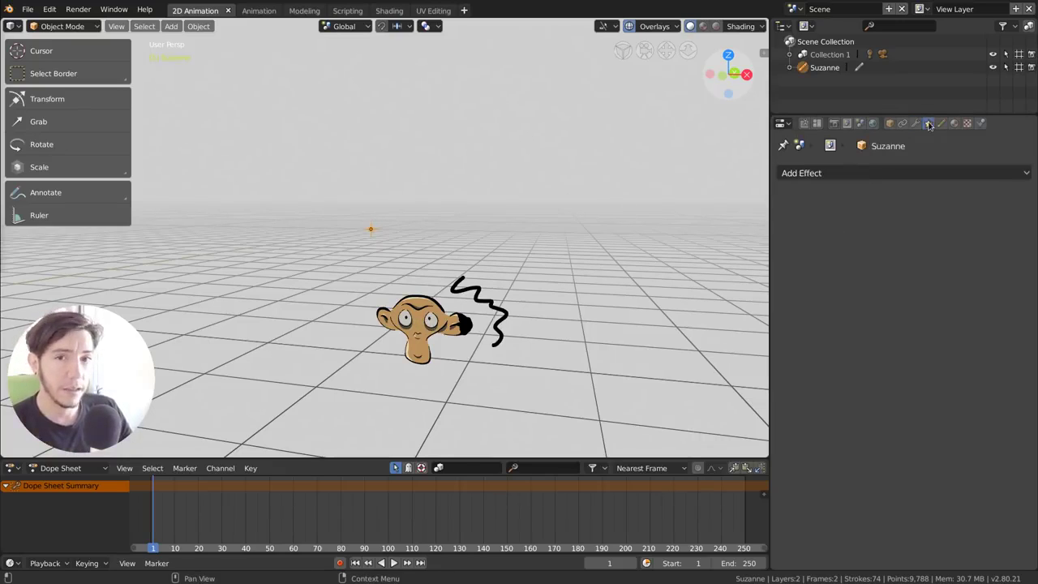
pyautogui.click(839, 173)
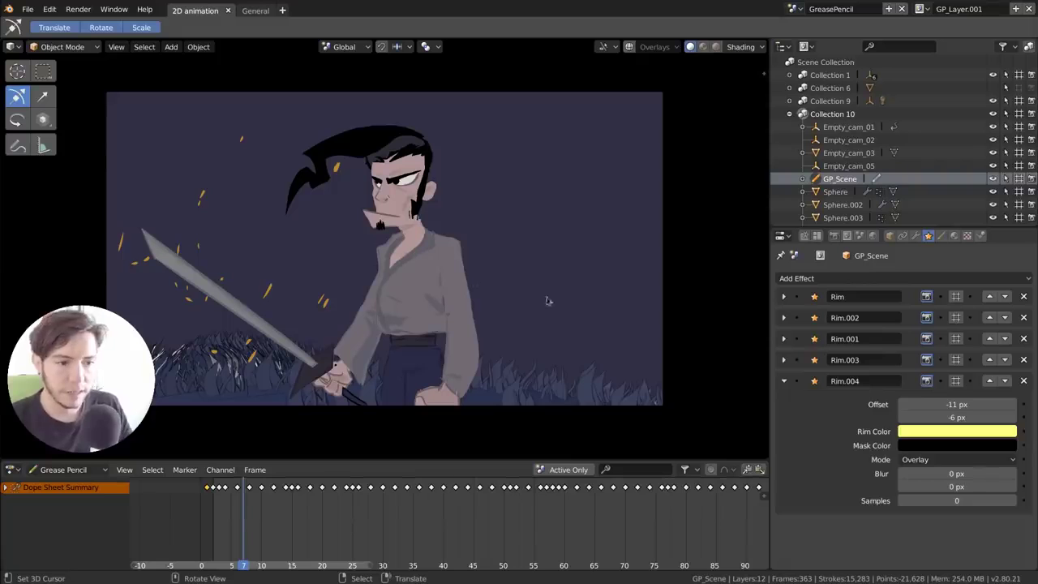
# Scrub and play the samurai animation, then show all five Rim effects in the viewport.
pyautogui.click(228, 507)
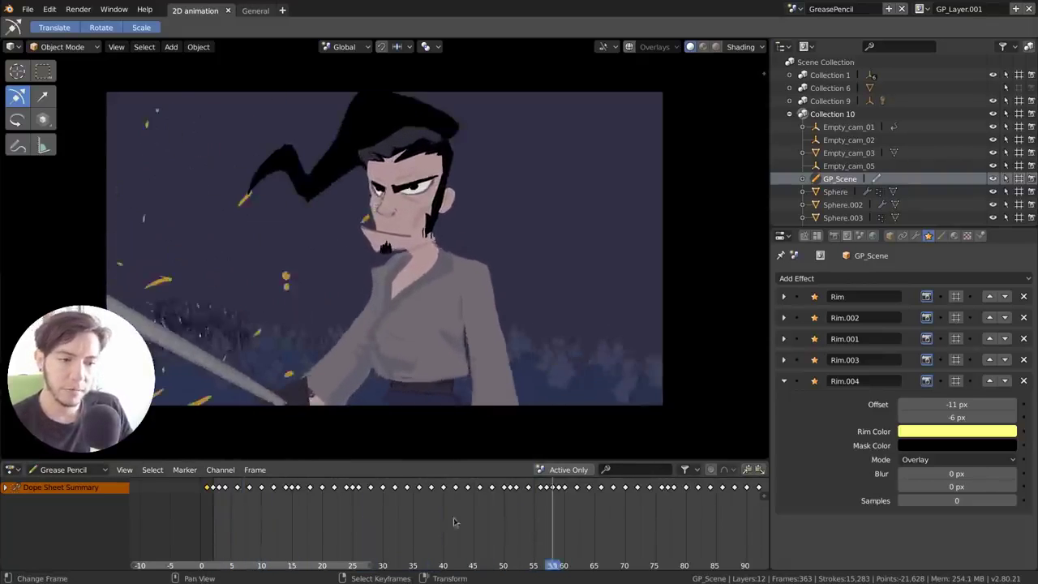
pyautogui.click(231, 519)
pyautogui.press('space')
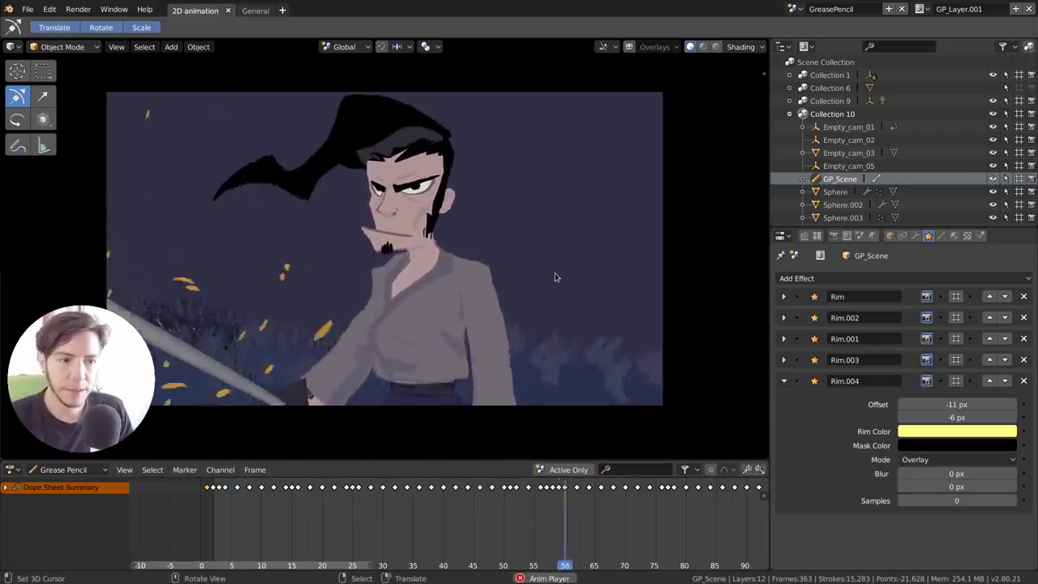
pyautogui.press('space')
pyautogui.click(250, 516)
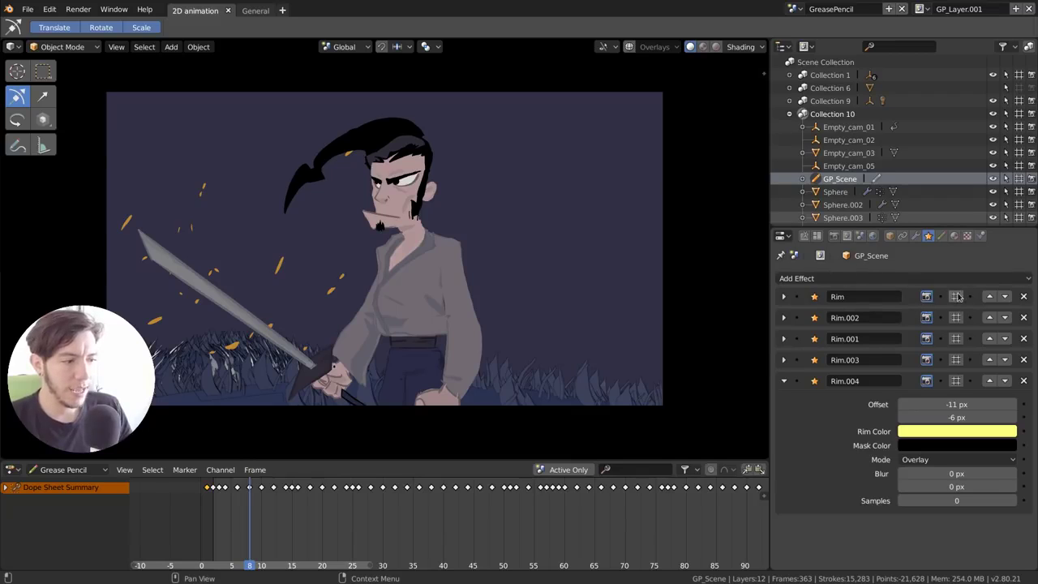
pyautogui.moveTo(956, 297); pyautogui.dragTo(955, 380)
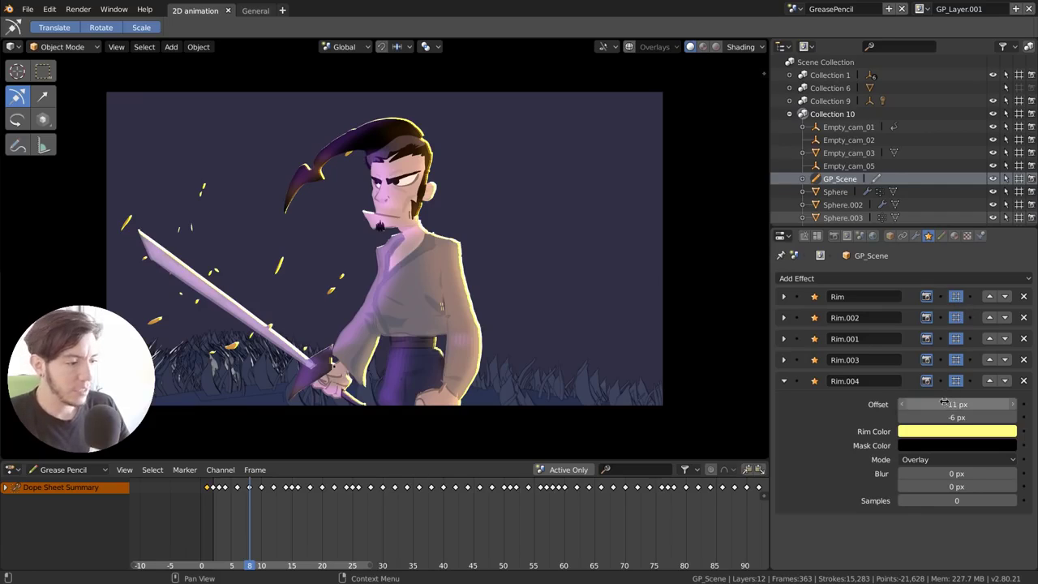
# Hide the first Rim effect, then add, toggle and delete a Flip effect.
pyautogui.click(963, 297)
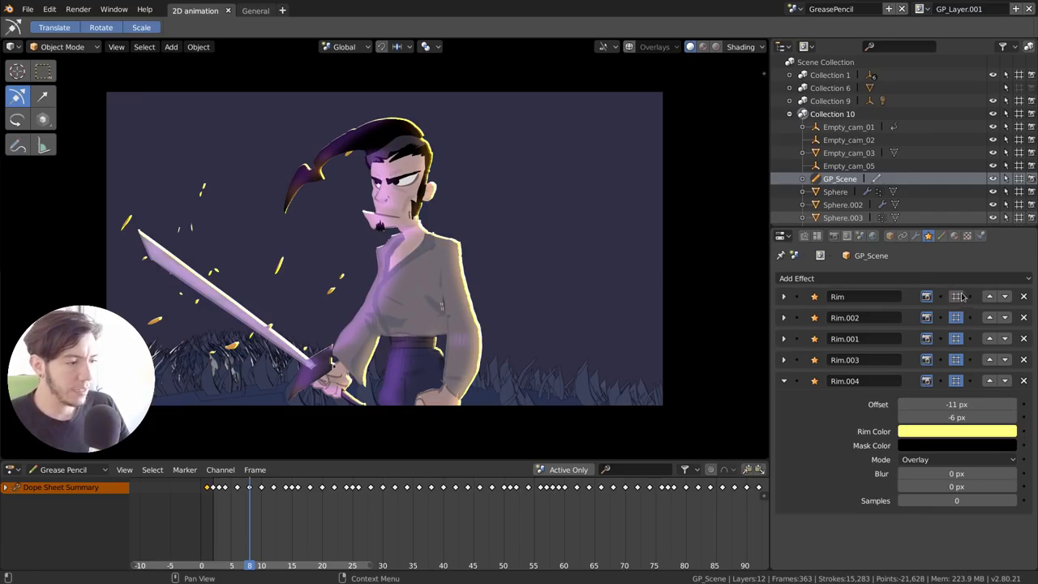
pyautogui.click(923, 279)
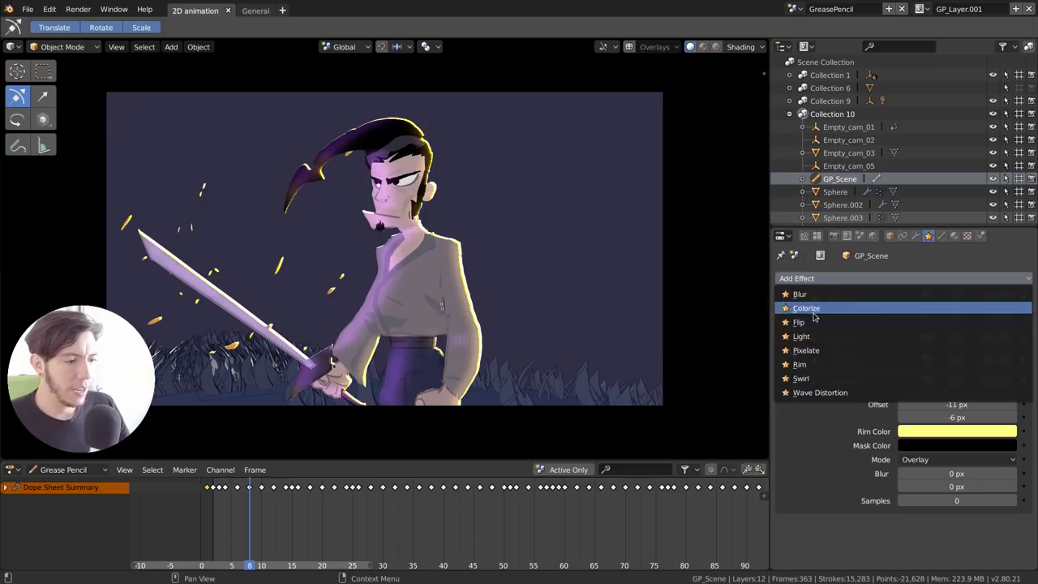
pyautogui.click(842, 280)
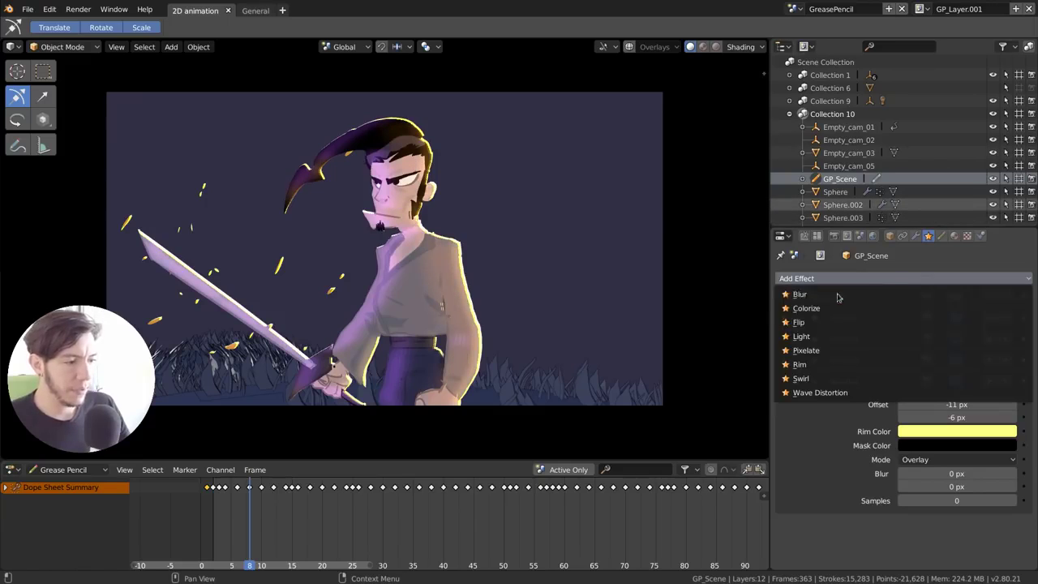
pyautogui.click(801, 322)
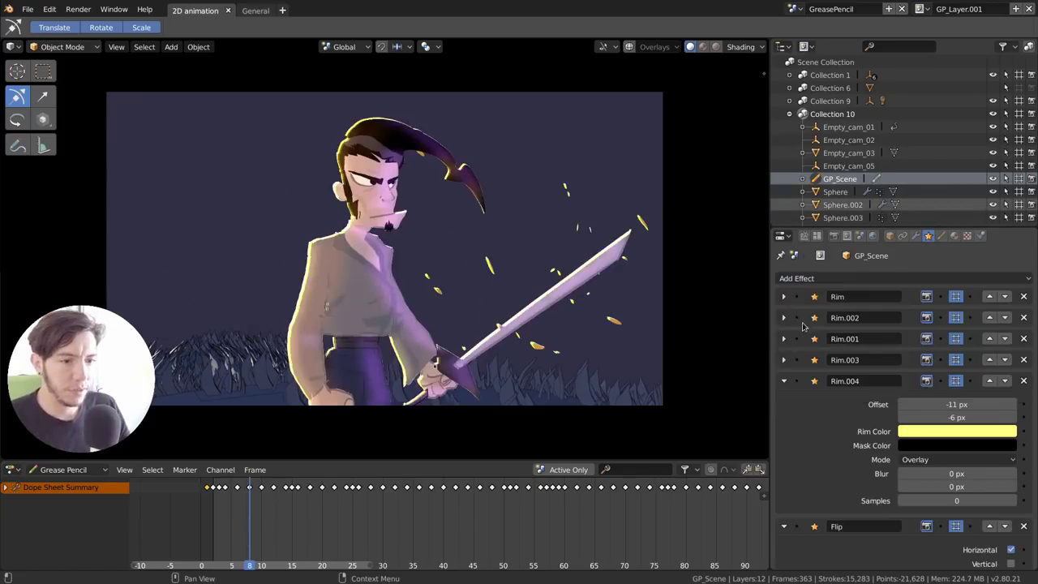
pyautogui.click(957, 527)
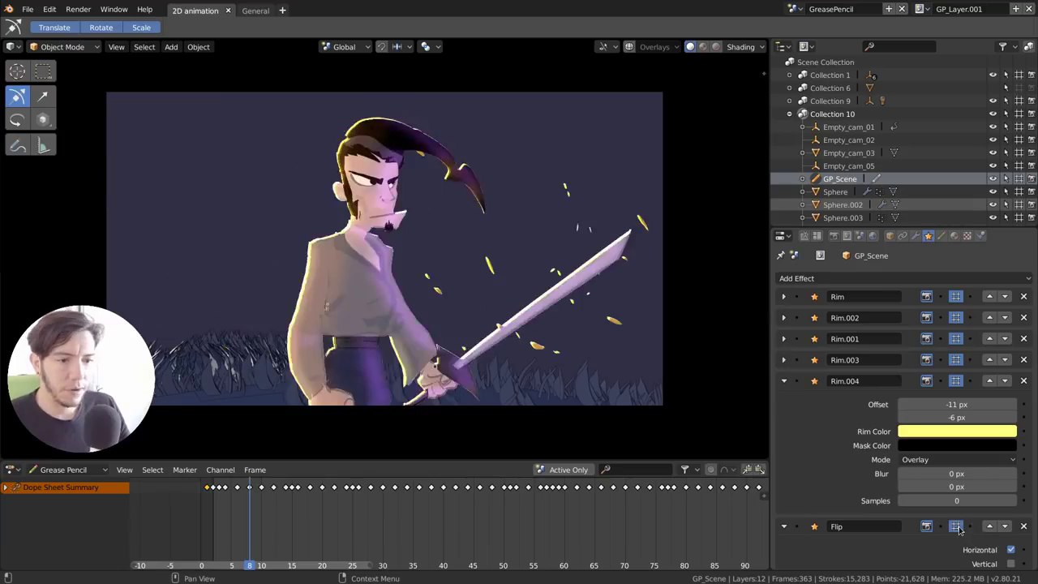
pyautogui.click(956, 527)
pyautogui.click(1023, 526)
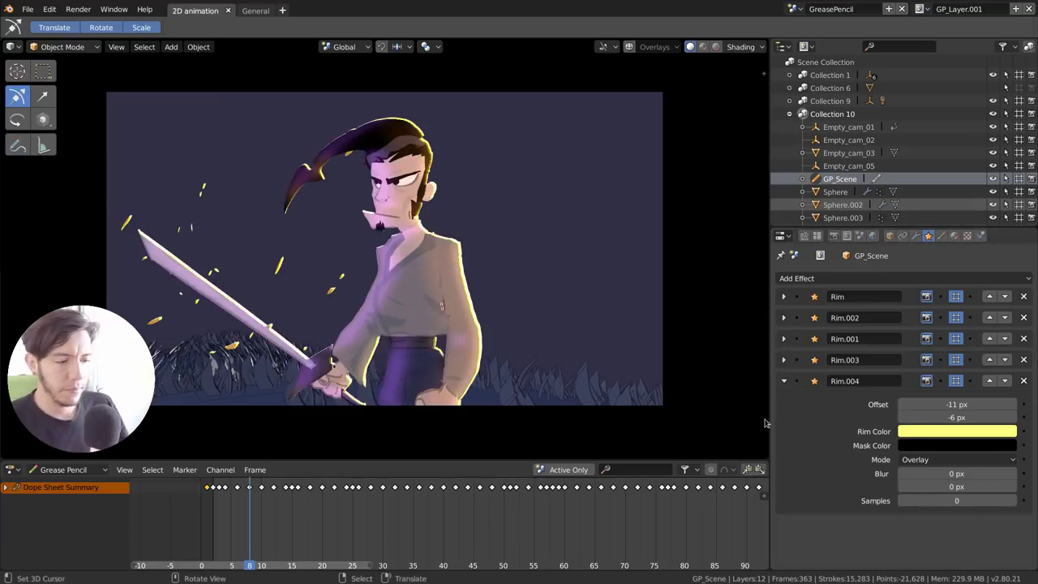
# Try a heavily pixelated Pixelate effect, undo it, and turn on viewport overlays.
pyautogui.click(914, 279)
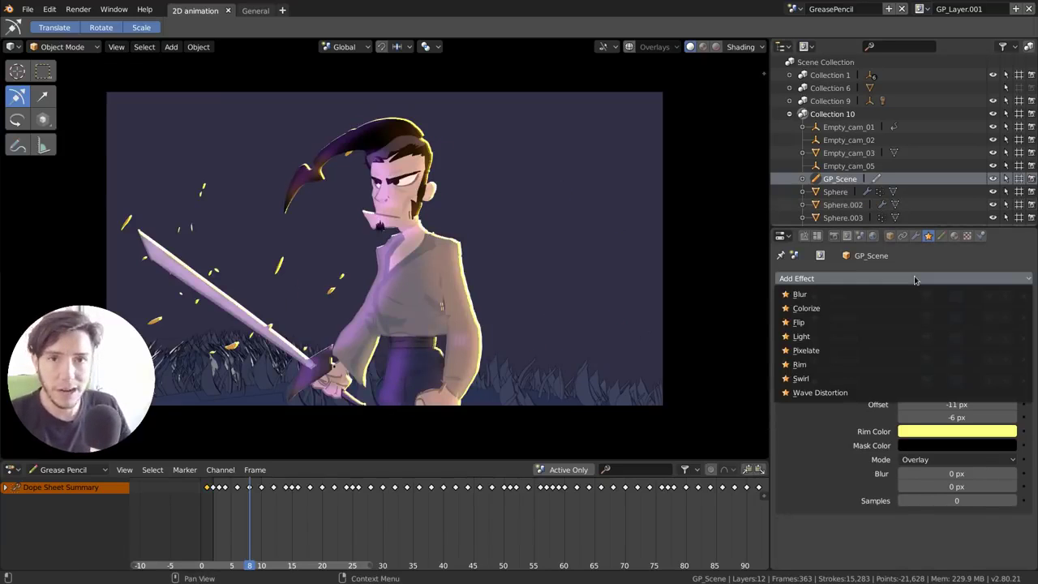
pyautogui.click(805, 350)
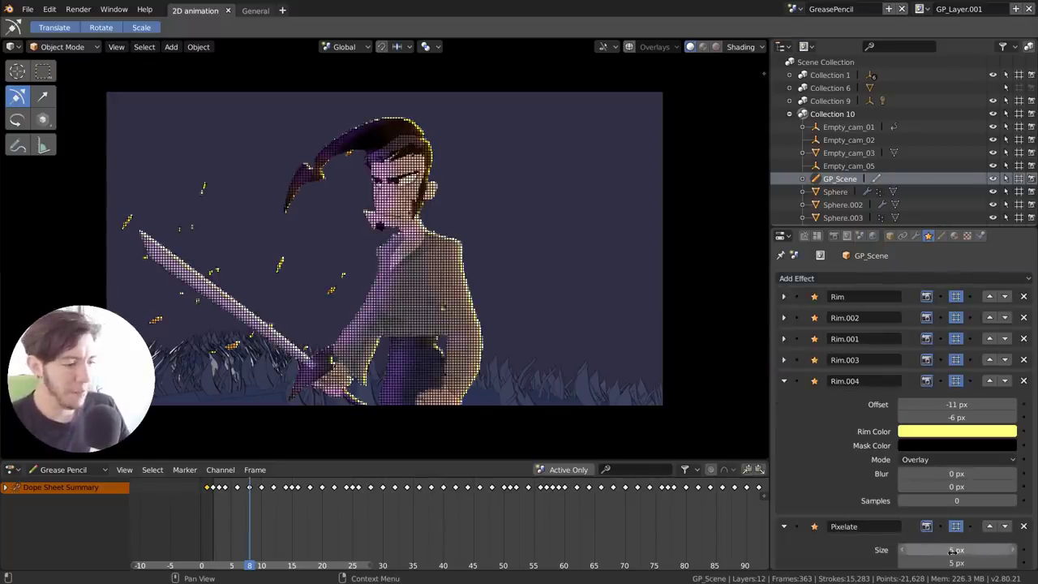
pyautogui.moveTo(956, 549)
pyautogui.mouseDown()
pyautogui.moveTo(997, 550)
pyautogui.moveTo(941, 550)
pyautogui.moveTo(1026, 568)
pyautogui.mouseUp()
pyautogui.scroll(-2, 980, 535)
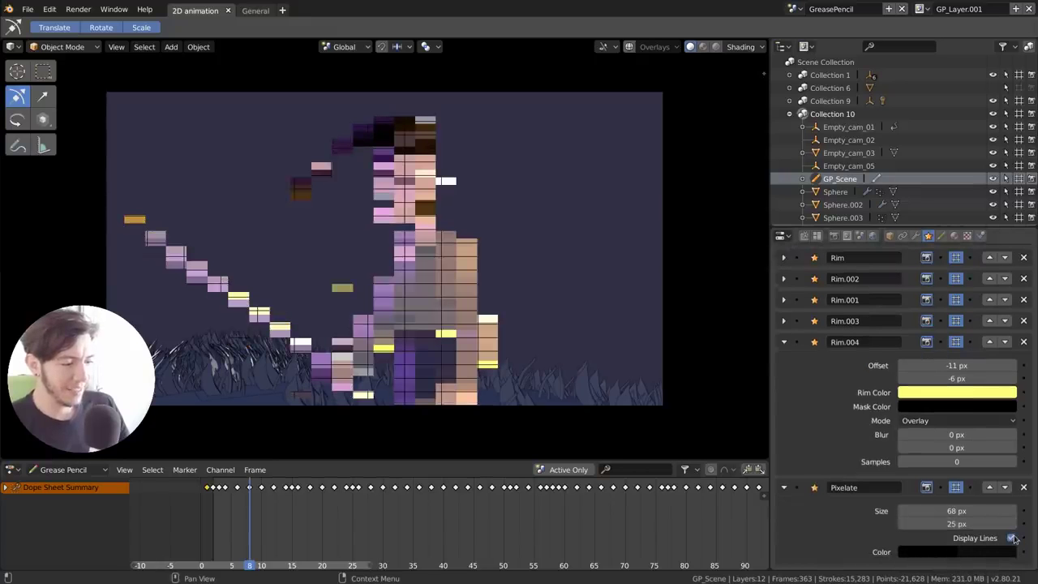
pyautogui.scroll(2, 487, 251)
pyautogui.scroll(-2, 493, 274)
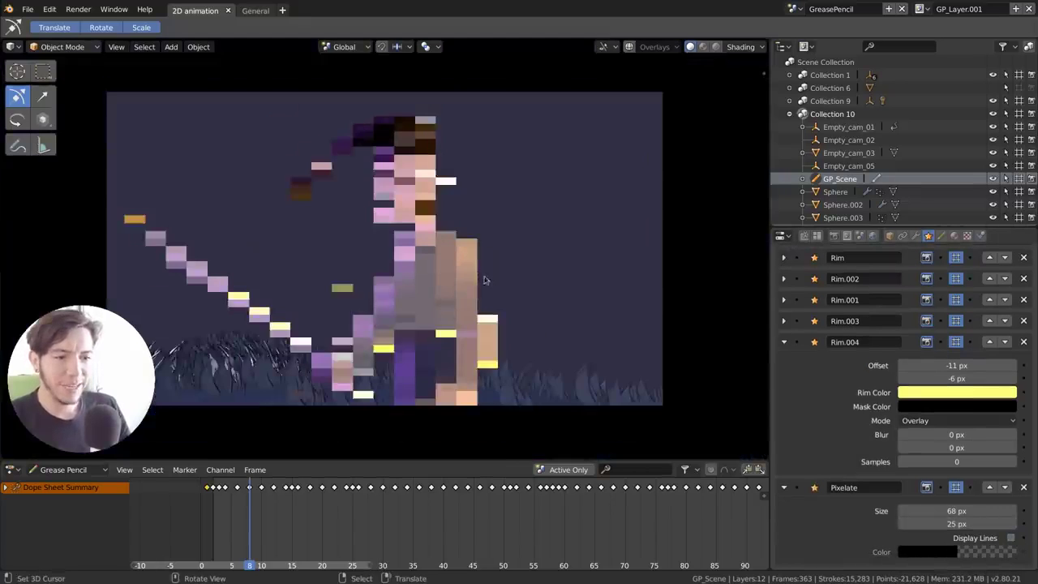
pyautogui.moveTo(482, 283)
pyautogui.mouseDown(button='middle')
pyautogui.moveTo(421, 296)
pyautogui.moveTo(624, 297)
pyautogui.moveTo(563, 287)
pyautogui.moveTo(513, 301)
pyautogui.mouseUp(button='middle')
pyautogui.press('KP_0')
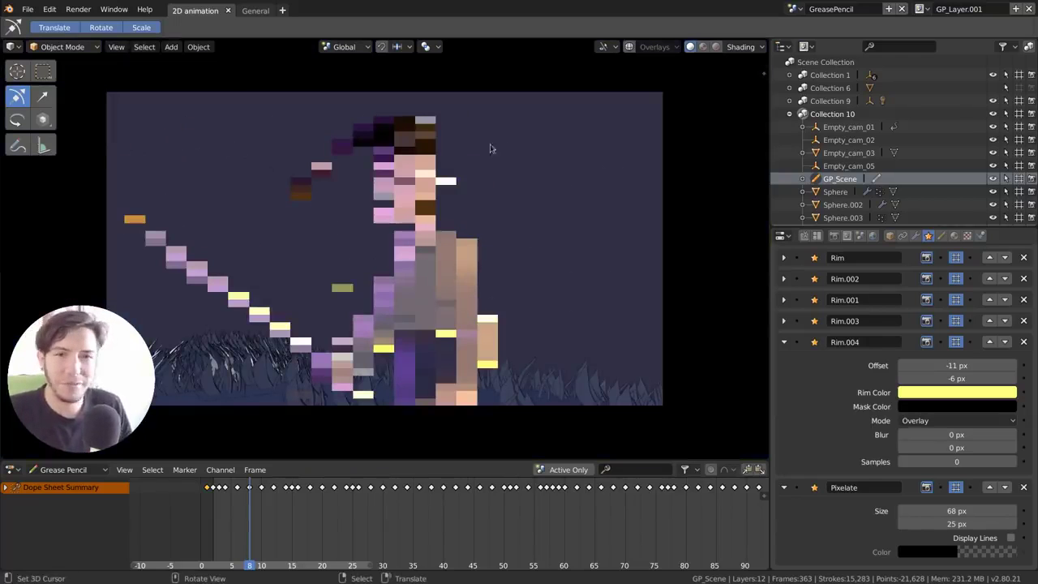
pyautogui.hotkey('ctrl', 'z')
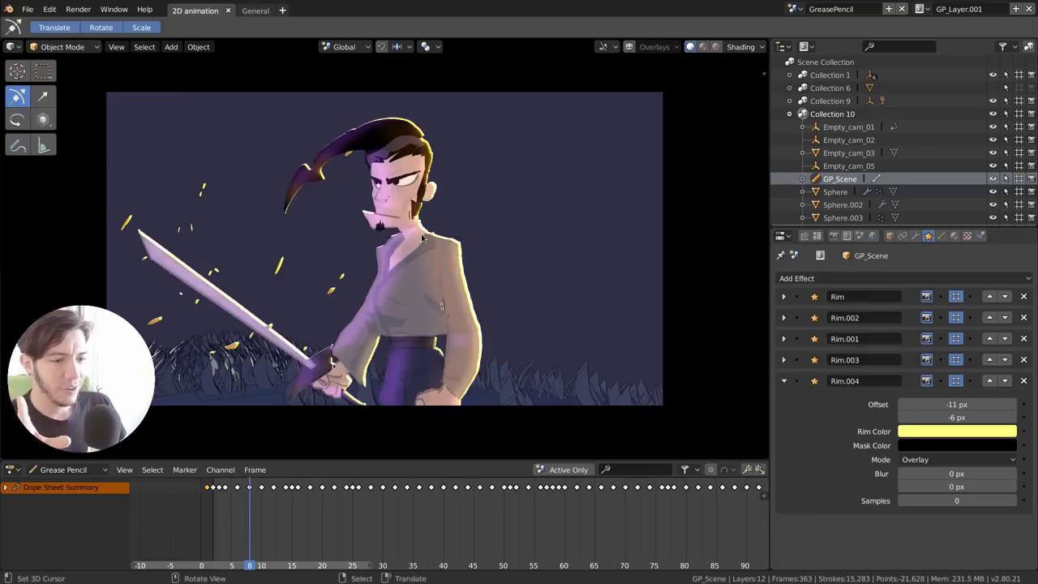
pyautogui.click(629, 47)
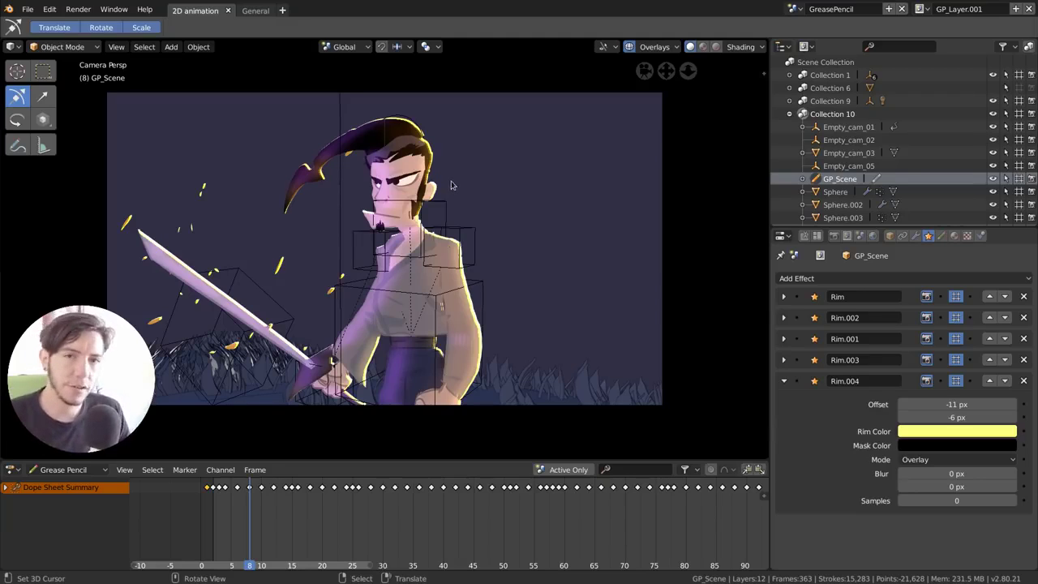
pyautogui.click(655, 47)
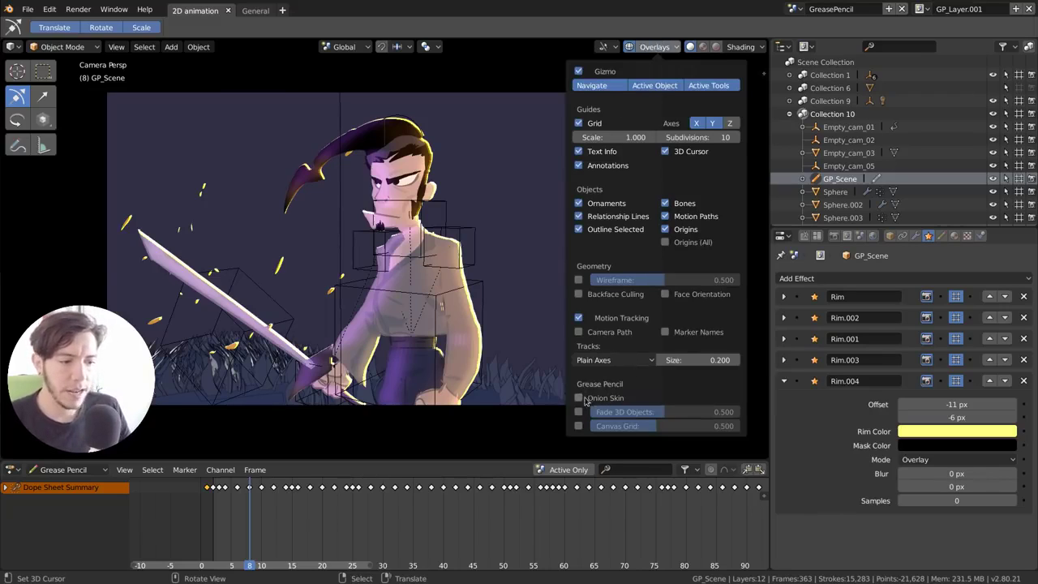
# Toggle fading of 3D objects and show the canvas grid at full opacity.
pyautogui.click(578, 412)
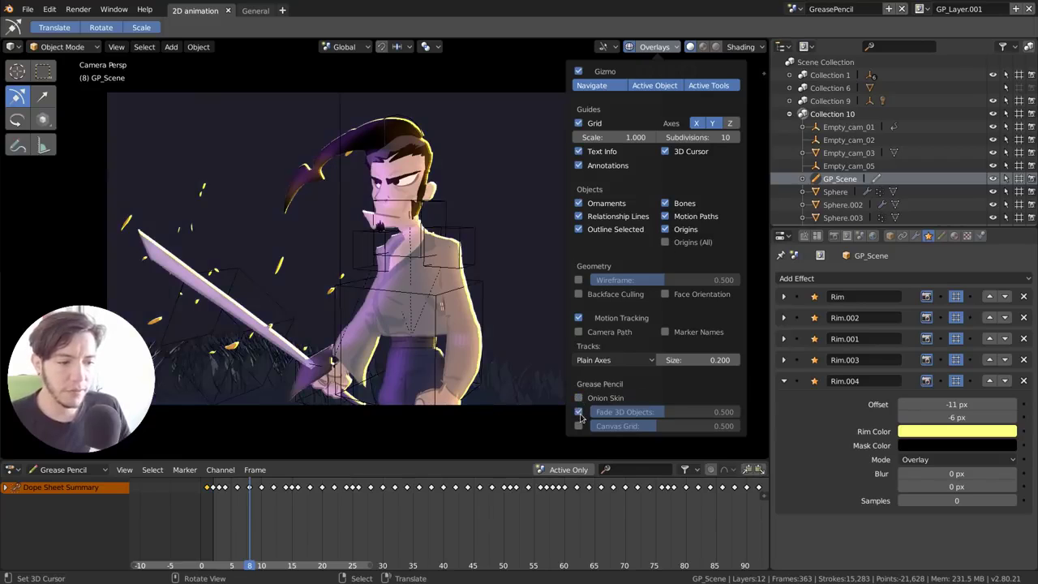
pyautogui.click(578, 426)
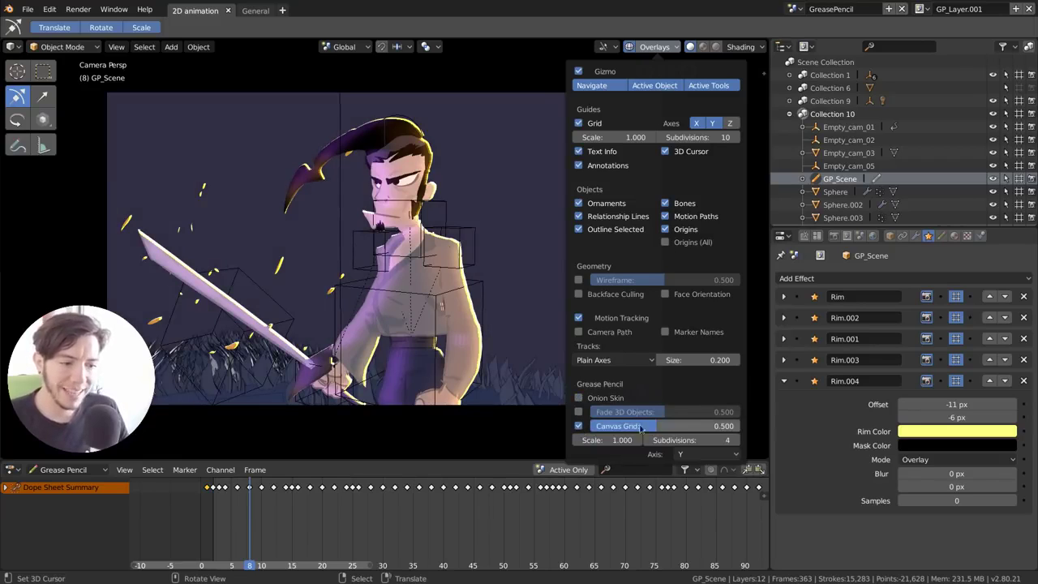
pyautogui.moveTo(642, 426); pyautogui.dragTo(740, 425)
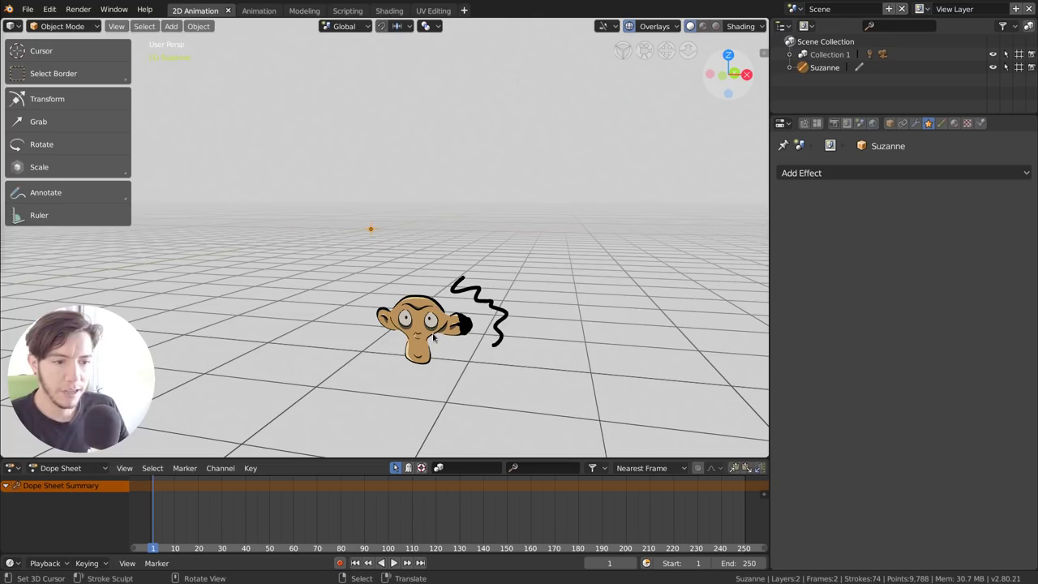
# Move the Suzanne drawing's strokes upward in Edit mode.
pyautogui.press('Tab')
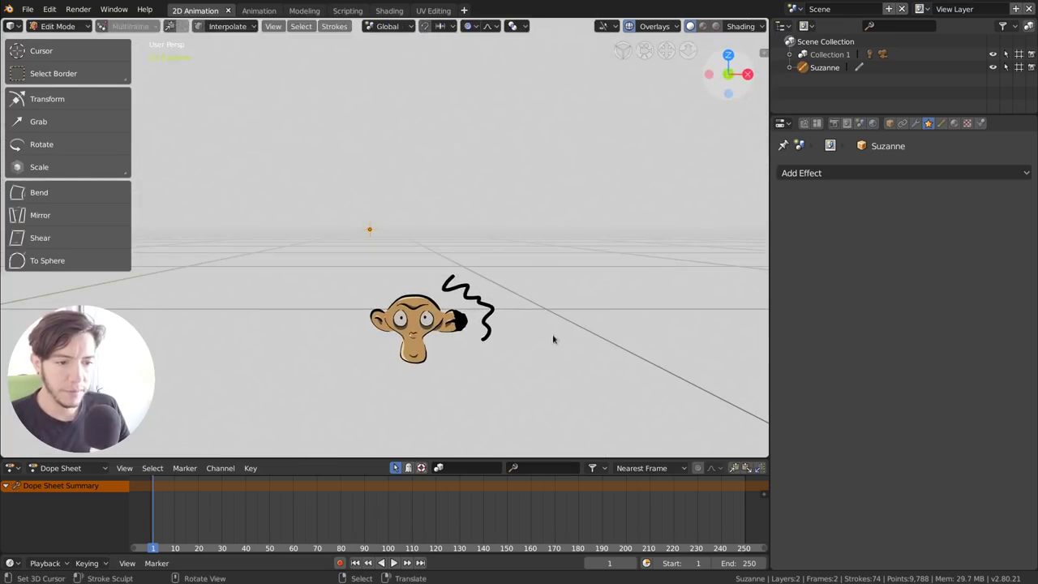
pyautogui.press('g')
pyautogui.click(475, 221)
pyautogui.press('Tab')
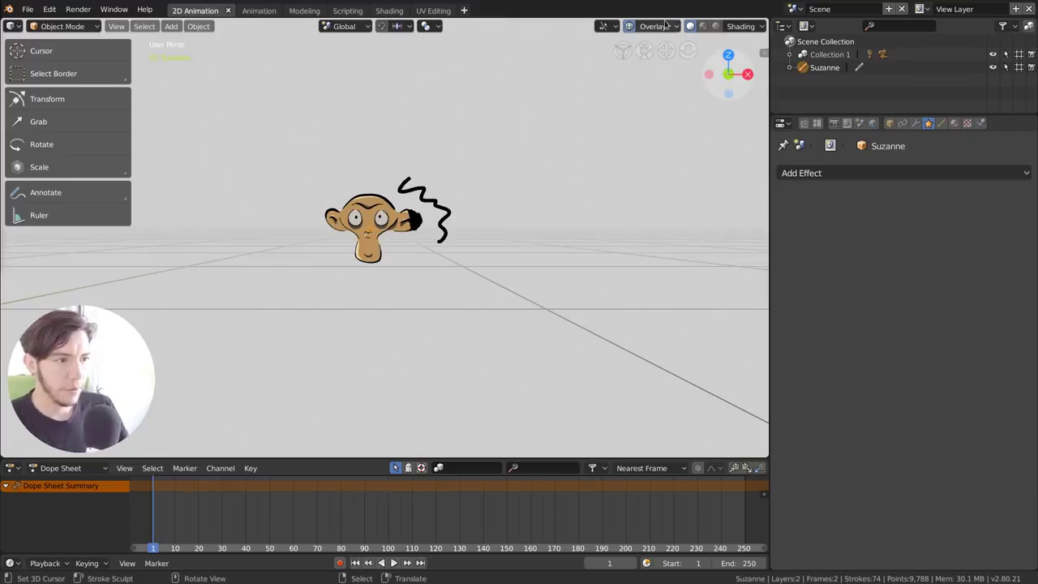
# Show the canvas grid around the monkey, fainter and with larger squares.
pyautogui.click(661, 27)
pyautogui.click(578, 364)
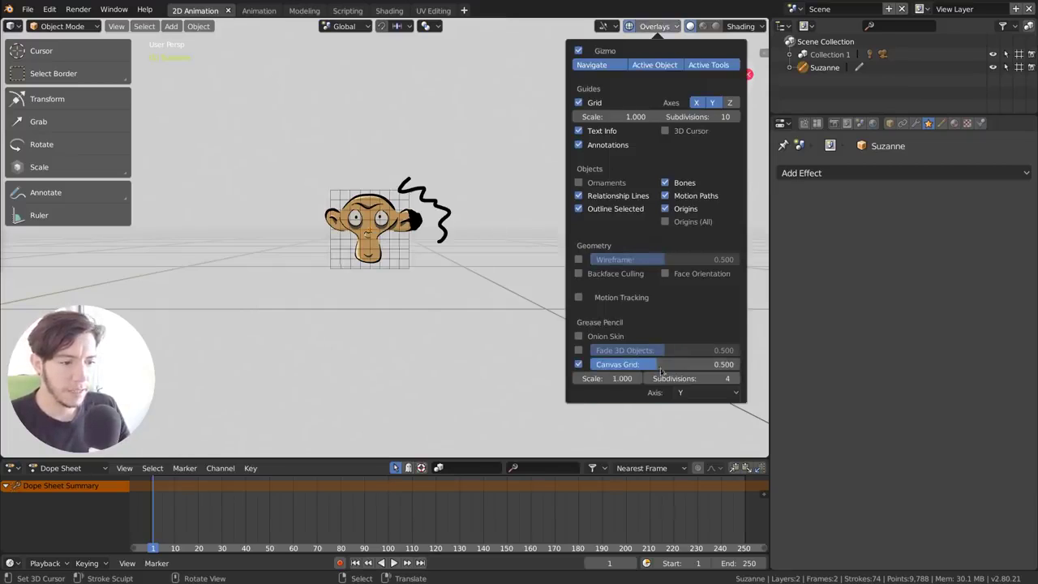
pyautogui.moveTo(660, 364); pyautogui.dragTo(632, 364)
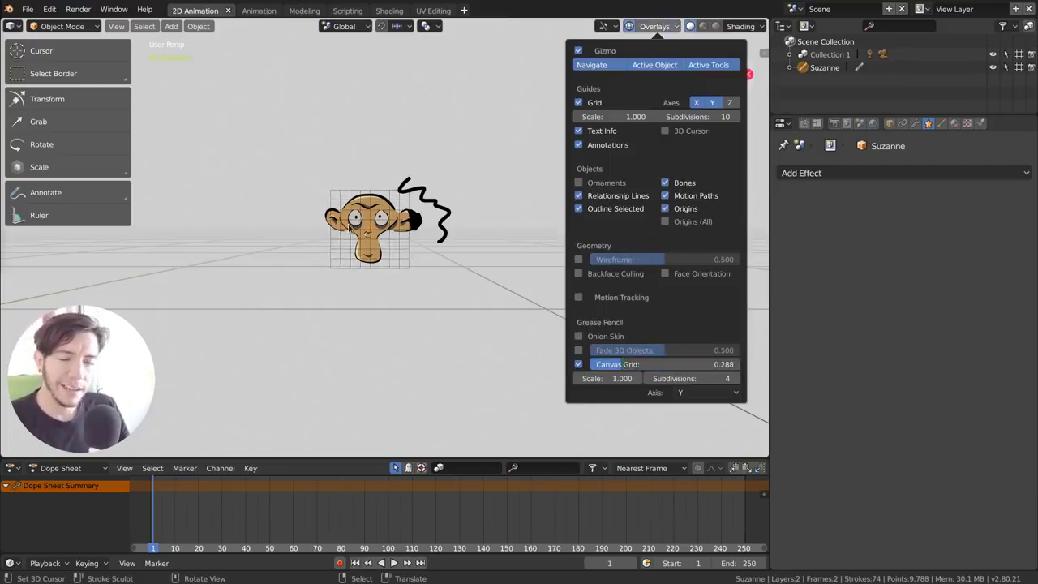
pyautogui.moveTo(616, 379); pyautogui.dragTo(714, 378)
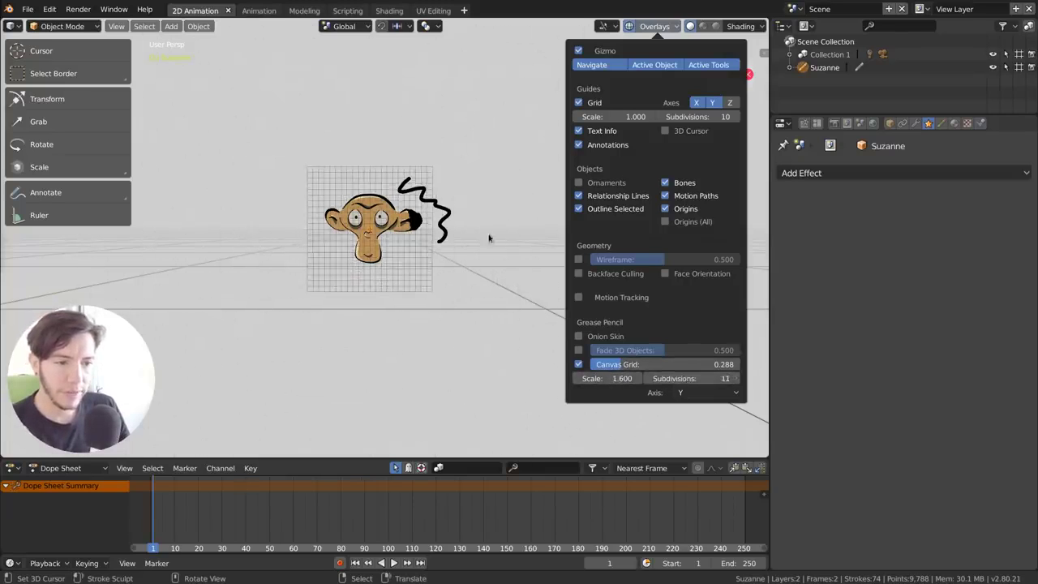
pyautogui.moveTo(489, 235)
pyautogui.mouseDown(button='middle')
pyautogui.moveTo(432, 256)
pyautogui.moveTo(422, 220)
pyautogui.mouseUp(button='middle')
pyautogui.scroll(-2, 385, 237)
# Make two duplicates of Suzanne, then frame and delete the Suzanne.002 copy.
pyautogui.hotkey('shift', 'd')
pyautogui.hotkey('shift', 'd')
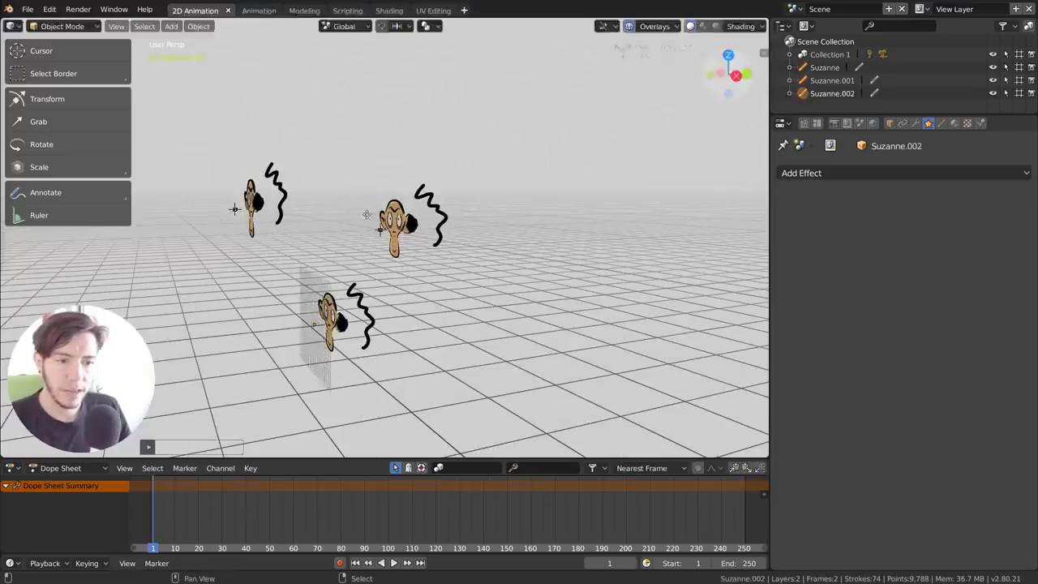
pyautogui.hotkey('shift', 'd')
pyautogui.click(385, 234)
pyautogui.click(328, 320)
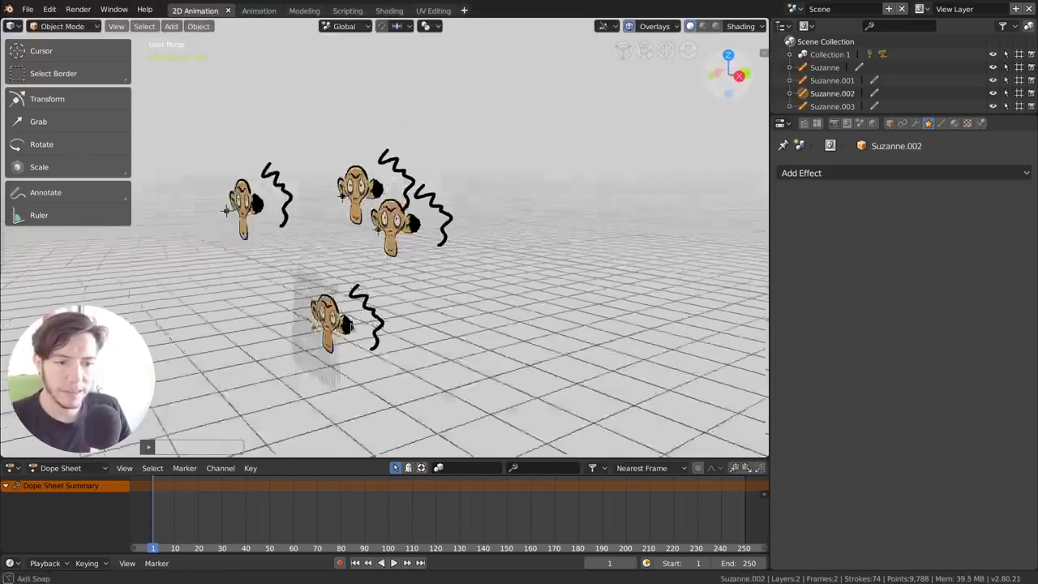
pyautogui.press('KP_Decimal')
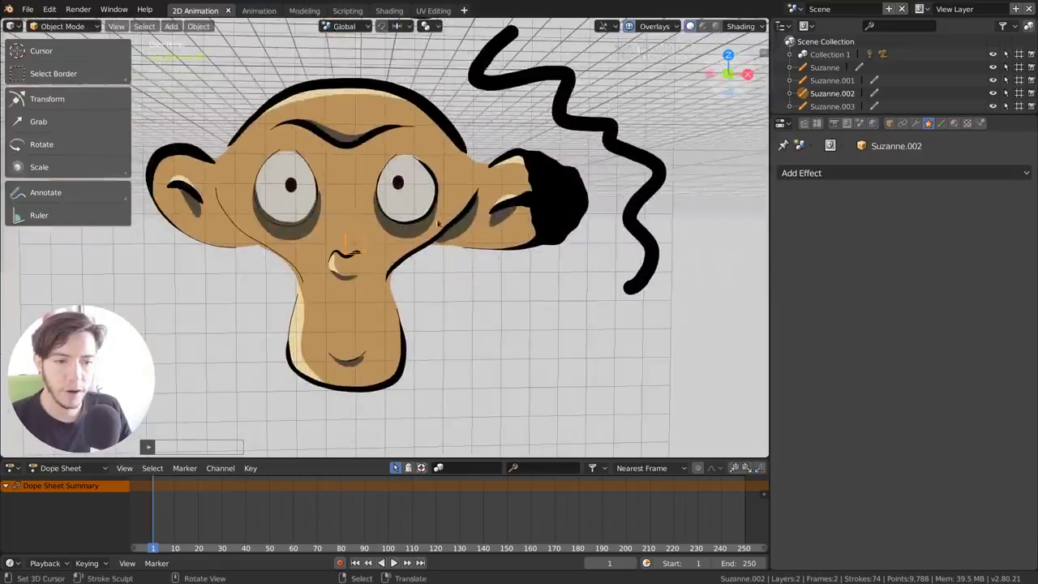
pyautogui.scroll(-5, 481, 227)
pyautogui.scroll(-4, 454, 203)
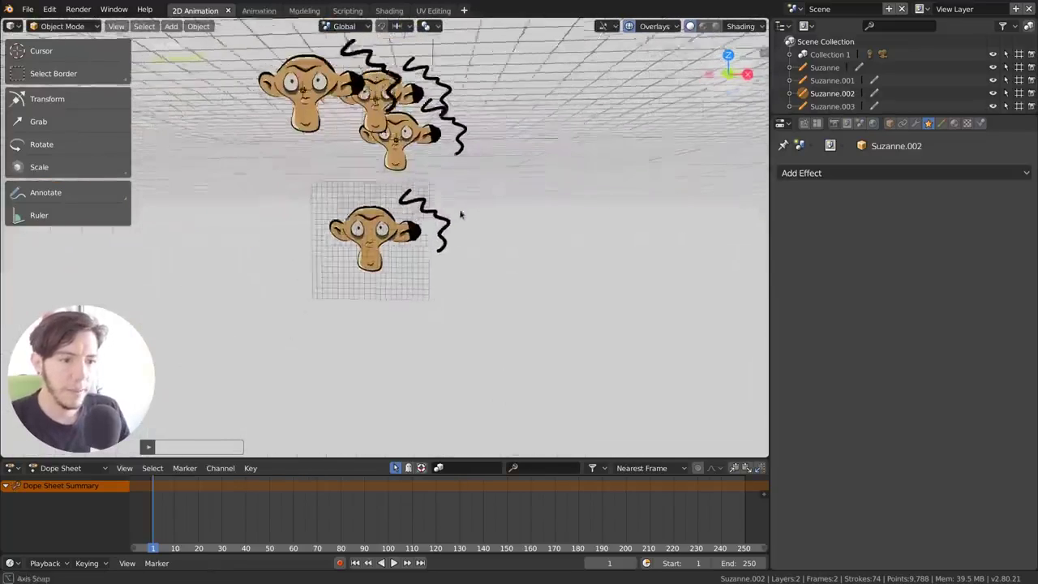
pyautogui.press('Delete')
# Hide the canvas grid and toggle onion skin in the overlay options.
pyautogui.click(421, 173)
pyautogui.keyDown('shift'); pyautogui.moveTo(448, 199); pyautogui.dragTo(481, 219, button='middle'); pyautogui.keyUp('shift')
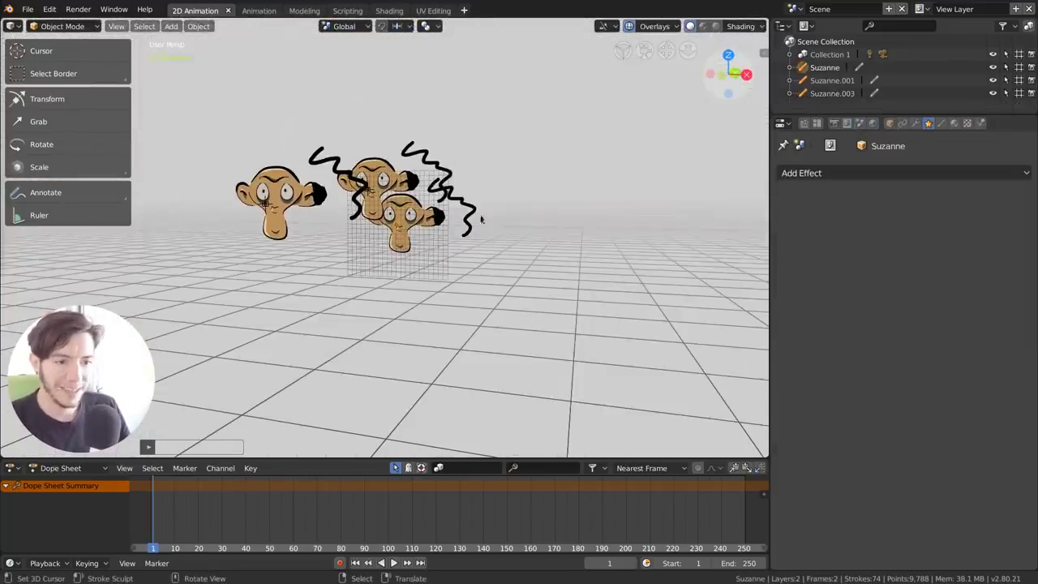
pyautogui.click(671, 25)
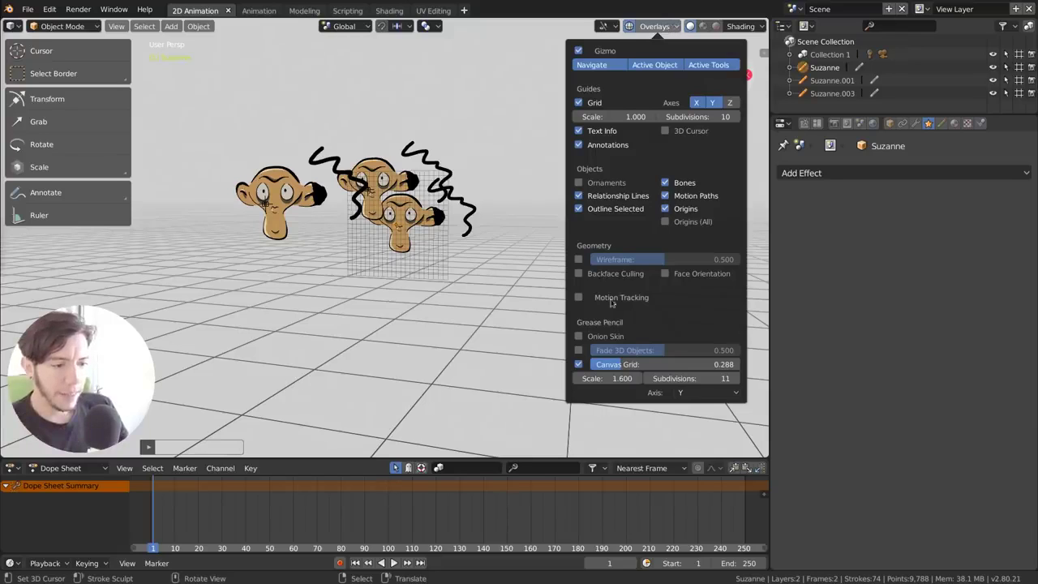
pyautogui.click(578, 365)
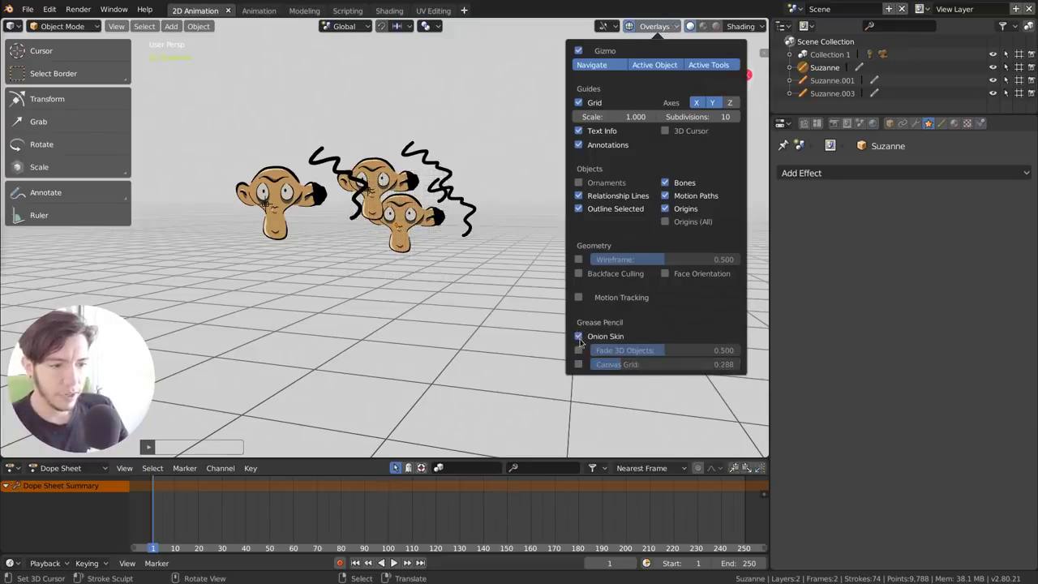
pyautogui.click(578, 336)
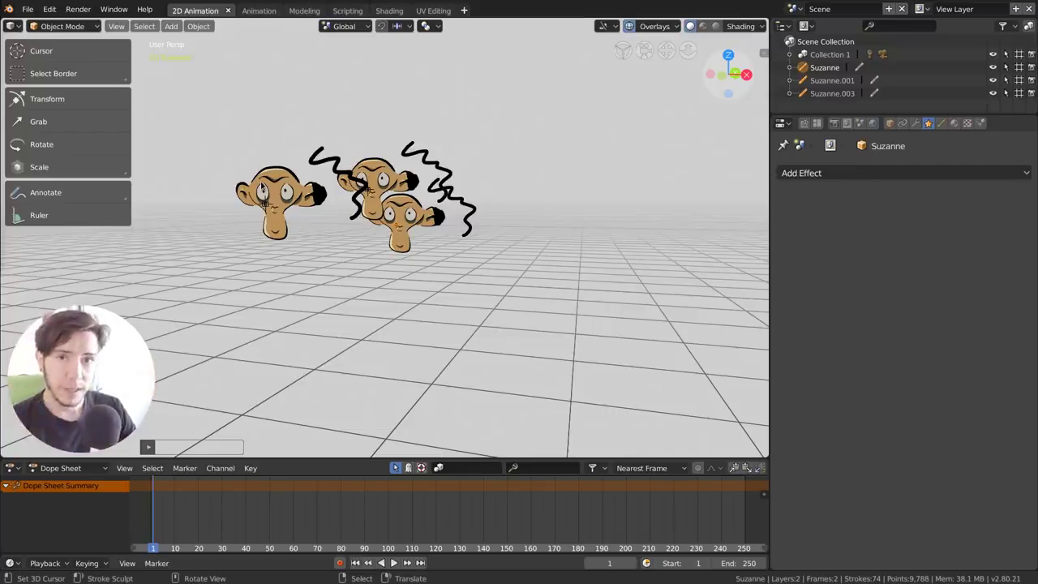
# Toggle orthographic and back, frame the monkeys, and delete the original Suzanne.
pyautogui.press('KP_5')
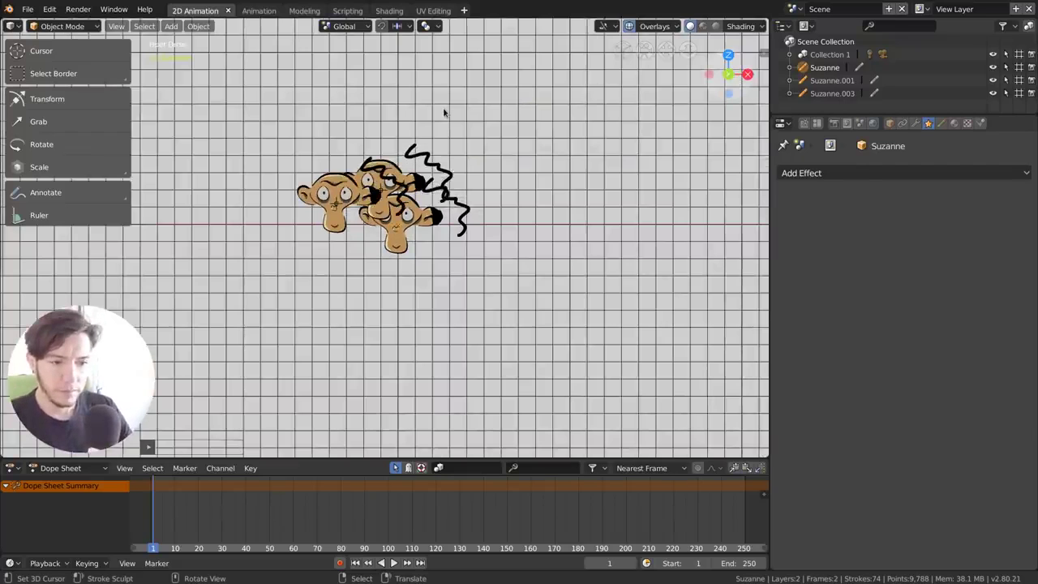
pyautogui.press('KP_5')
pyautogui.press('KP_Decimal')
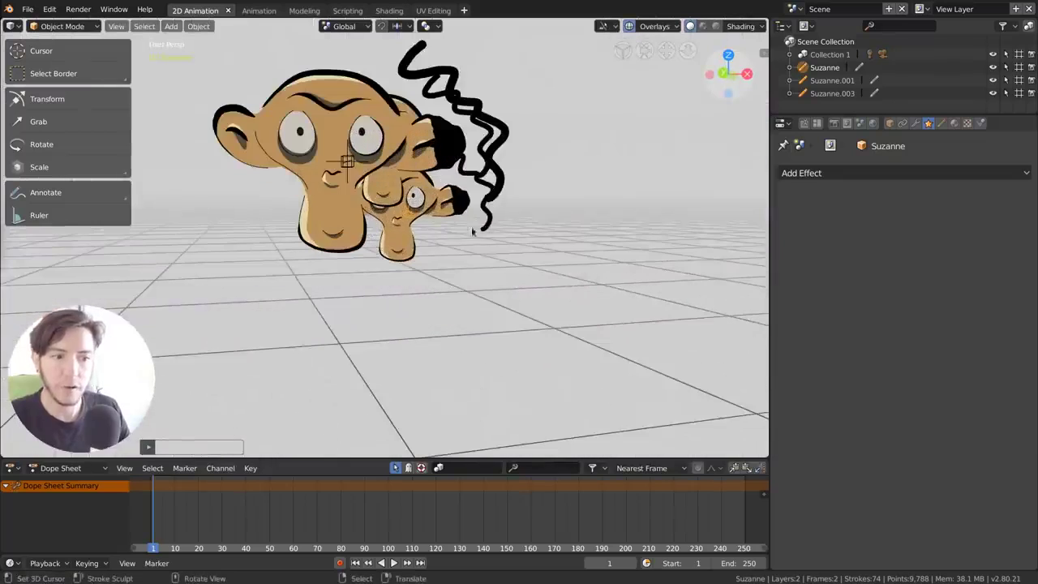
pyautogui.press('Delete')
# Delete the Suzanne.001 monkey.
pyautogui.click(391, 160)
pyautogui.press('Delete')
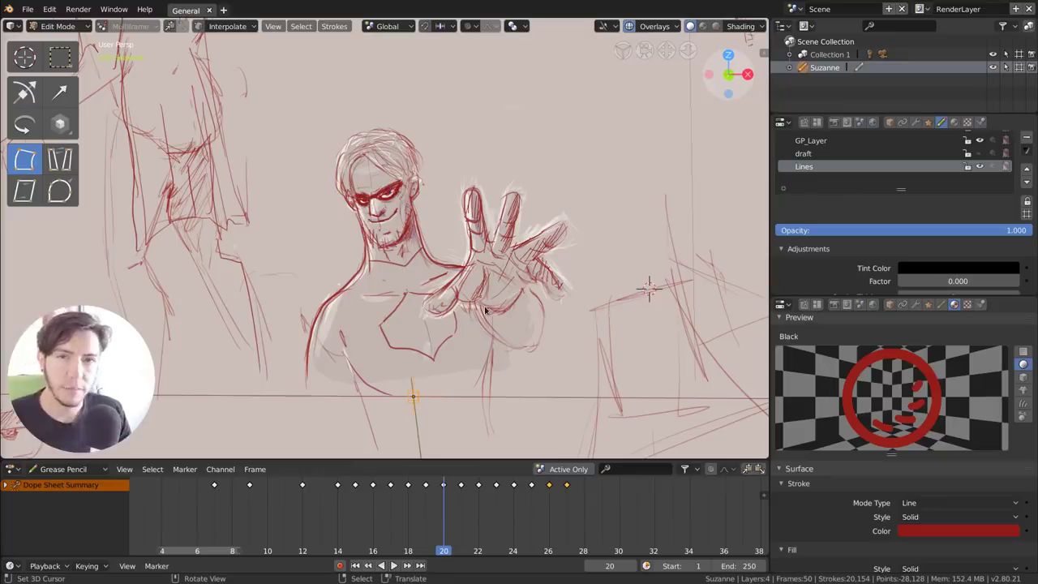
pyautogui.scroll(-3, 350, 447)
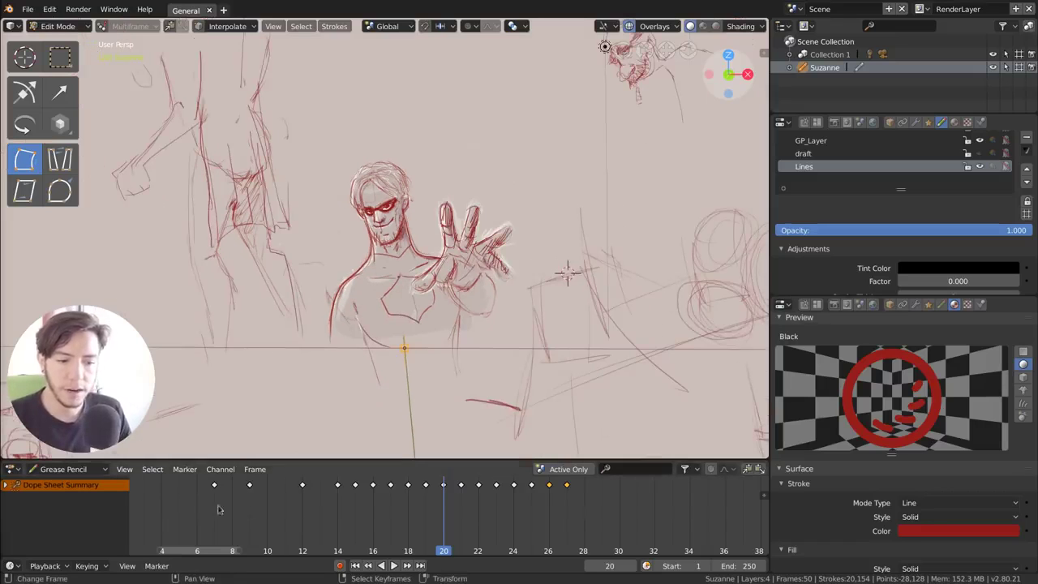
# Rewind the sketch animation to its first frame and play it briefly.
pyautogui.hotkey('shift', 'Left')
pyautogui.scroll(-3, 454, 364)
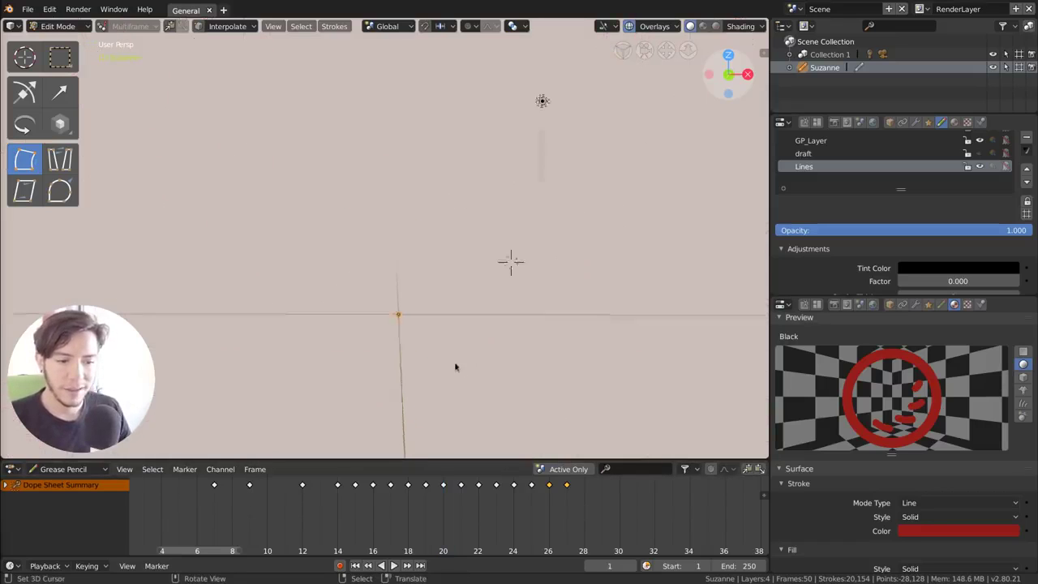
pyautogui.scroll(-2, 337, 519)
pyautogui.press('space')
pyautogui.scroll(1, 244, 499)
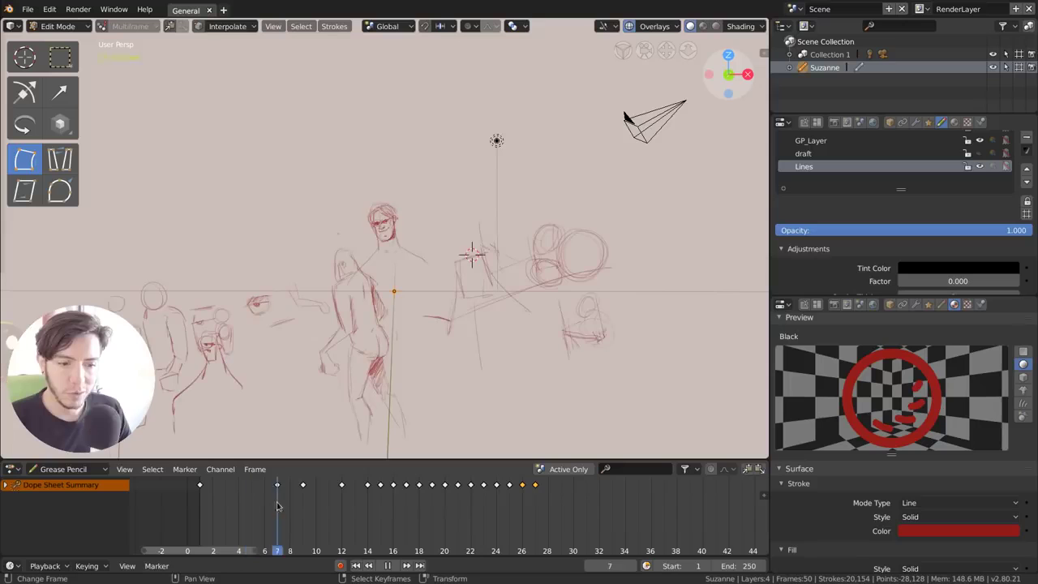
pyautogui.press('space')
pyautogui.scroll(2, 285, 508)
pyautogui.scroll(2, 424, 218)
pyautogui.scroll(3, 424, 219)
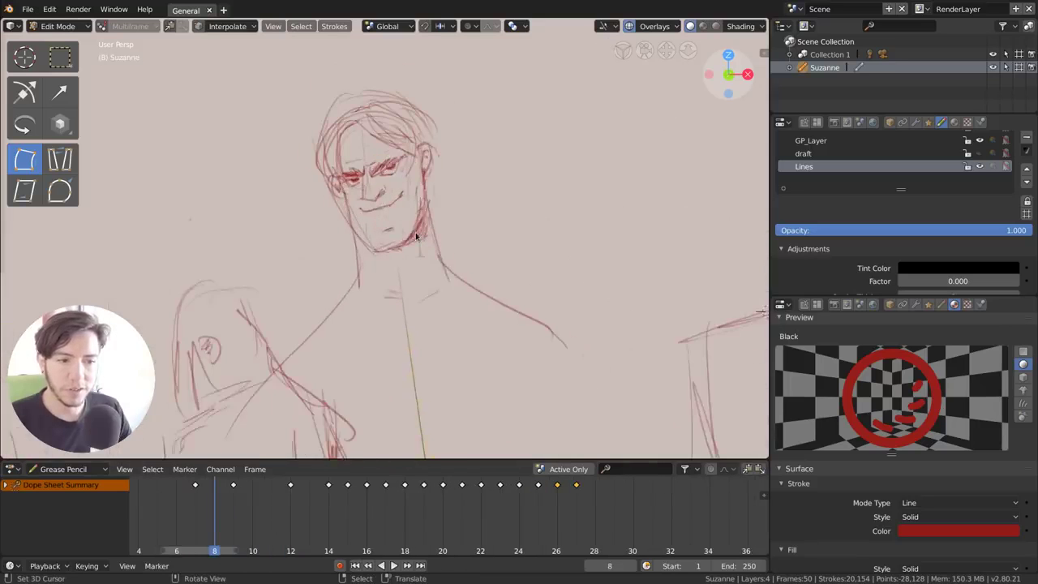
pyautogui.scroll(3, 424, 219)
pyautogui.scroll(-2, 391, 208)
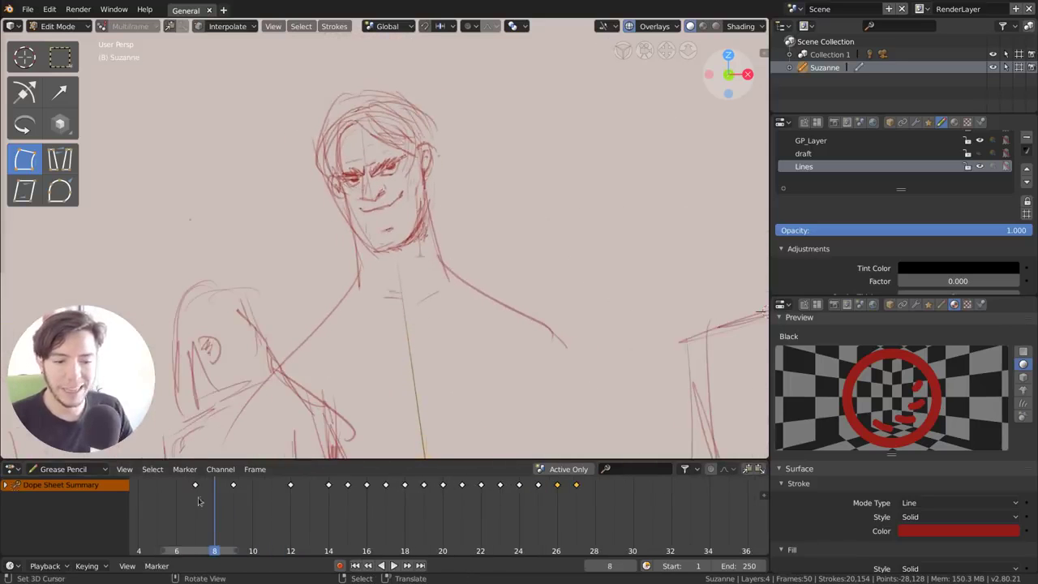
# Scrub the sketch through frames 9 to 24, then select the remaining Suzanne.003.
pyautogui.moveTo(226, 513)
pyautogui.mouseDown()
pyautogui.moveTo(251, 512)
pyautogui.moveTo(217, 509)
pyautogui.mouseUp()
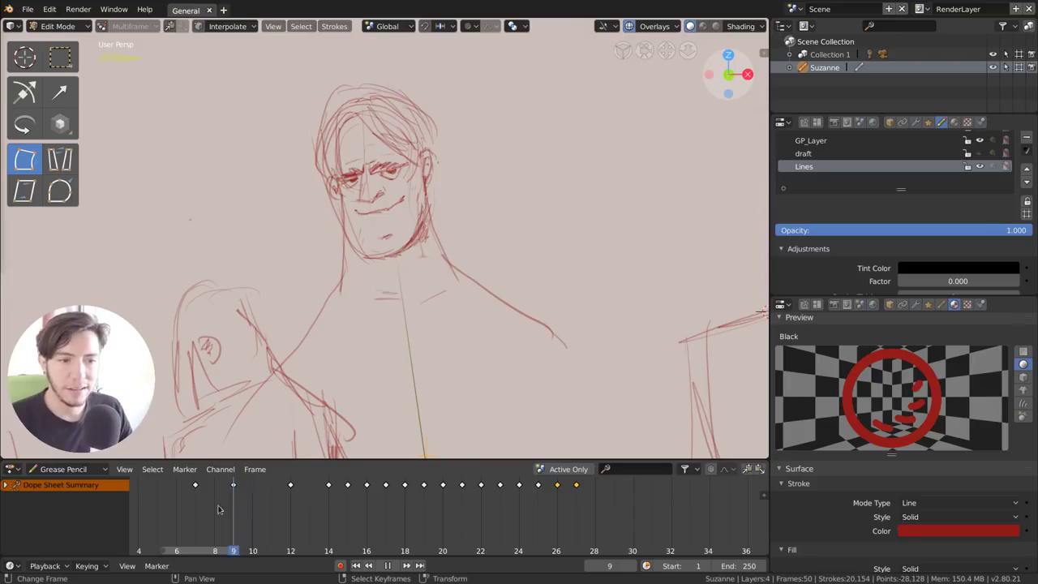
pyautogui.click(270, 516)
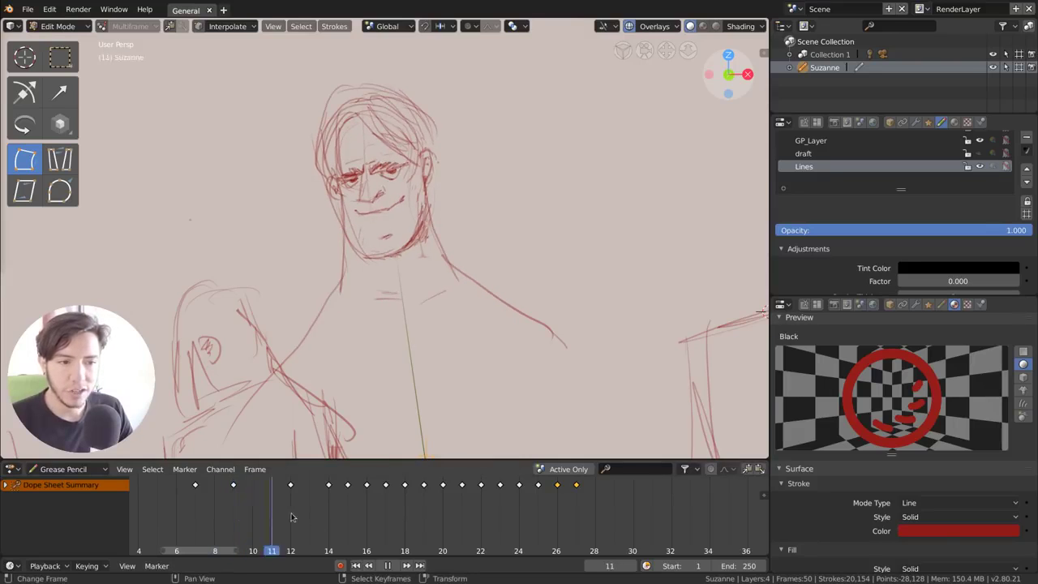
pyautogui.moveTo(292, 517); pyautogui.dragTo(602, 519)
pyautogui.click(329, 511)
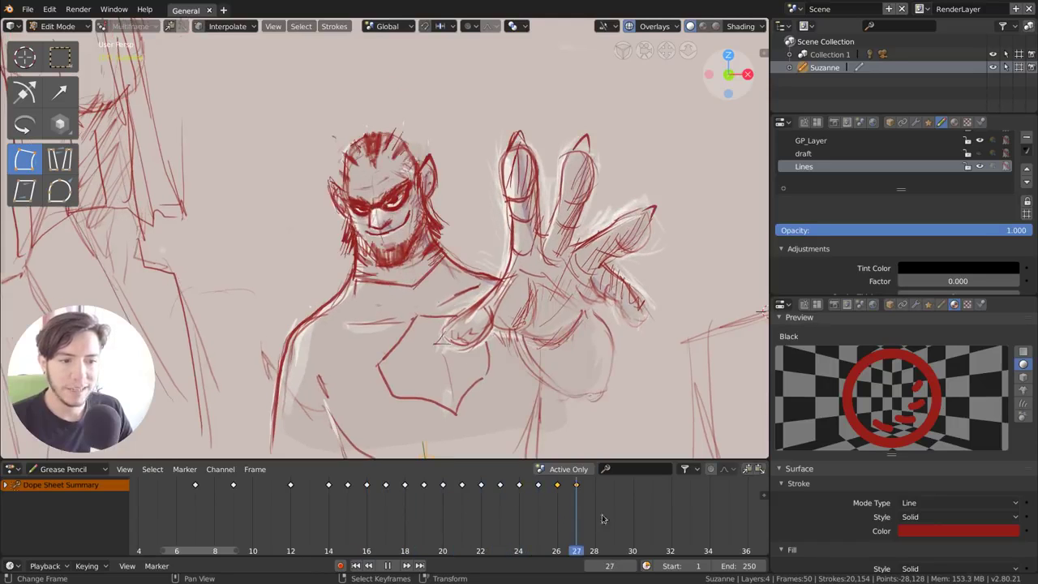
pyautogui.press('space')
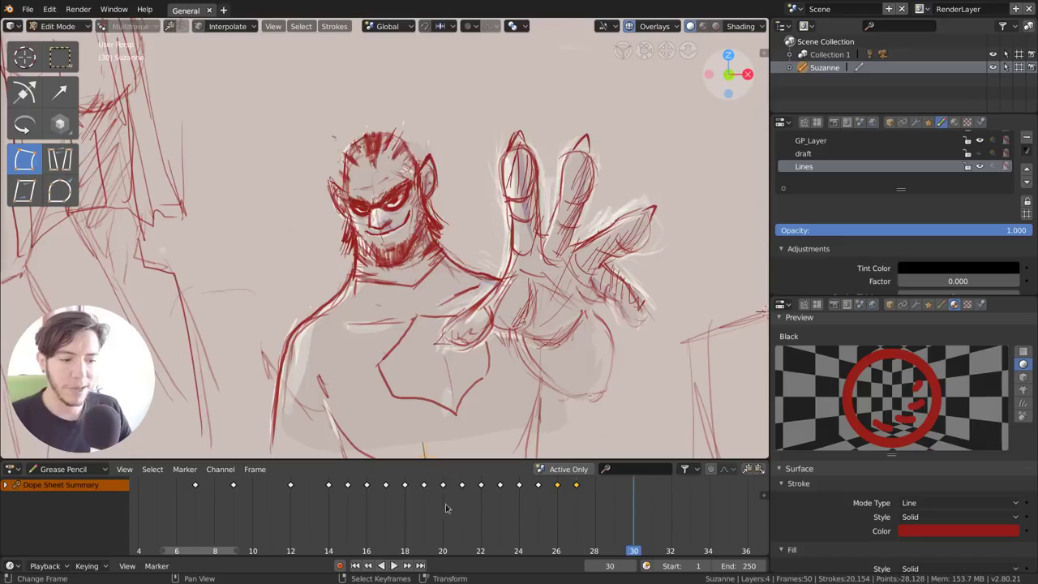
pyautogui.moveTo(445, 509); pyautogui.dragTo(428, 508)
pyautogui.press('space')
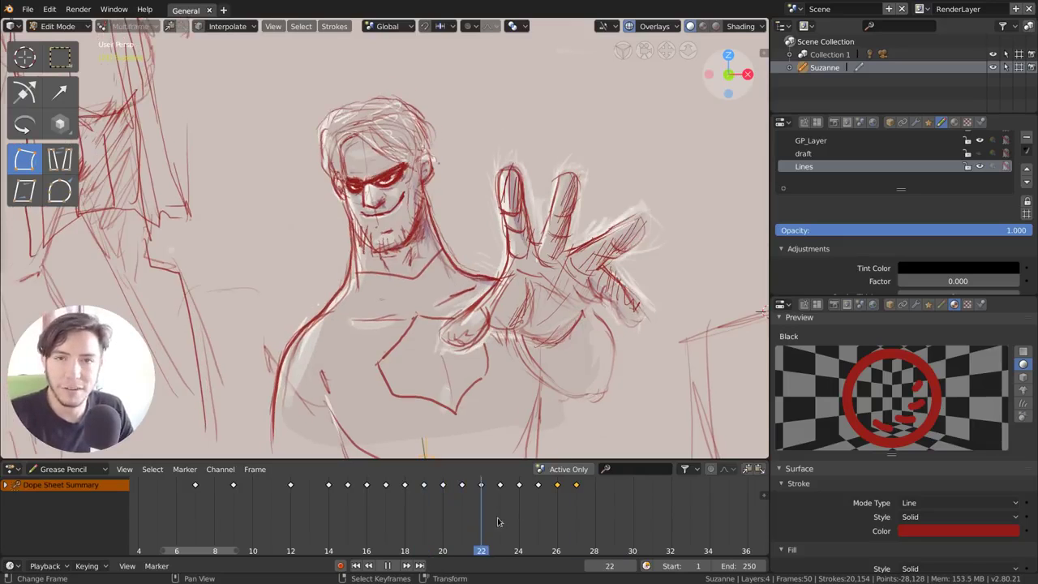
pyautogui.press('space')
pyautogui.press('space')
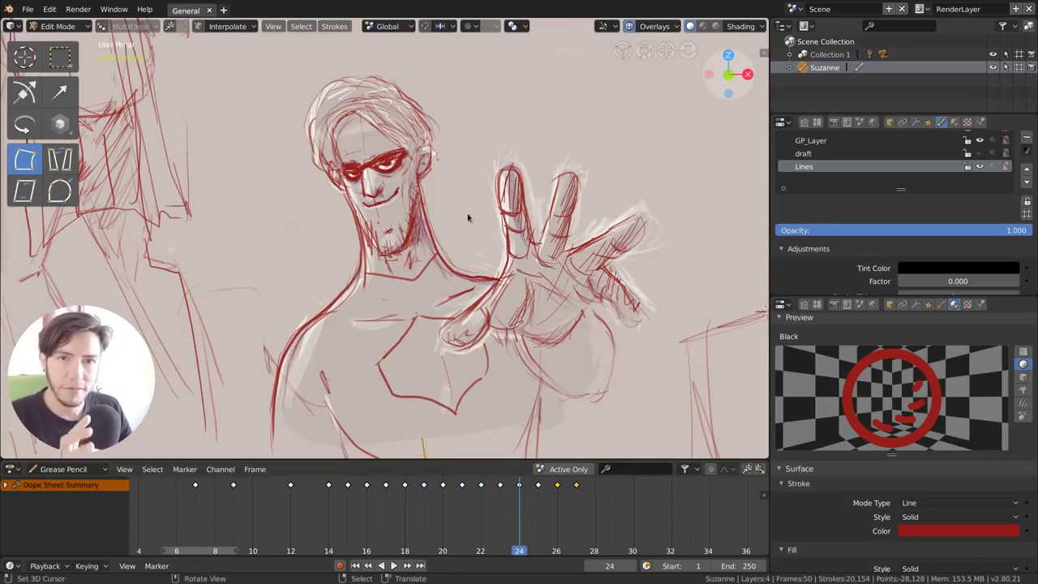
pyautogui.press('Escape')
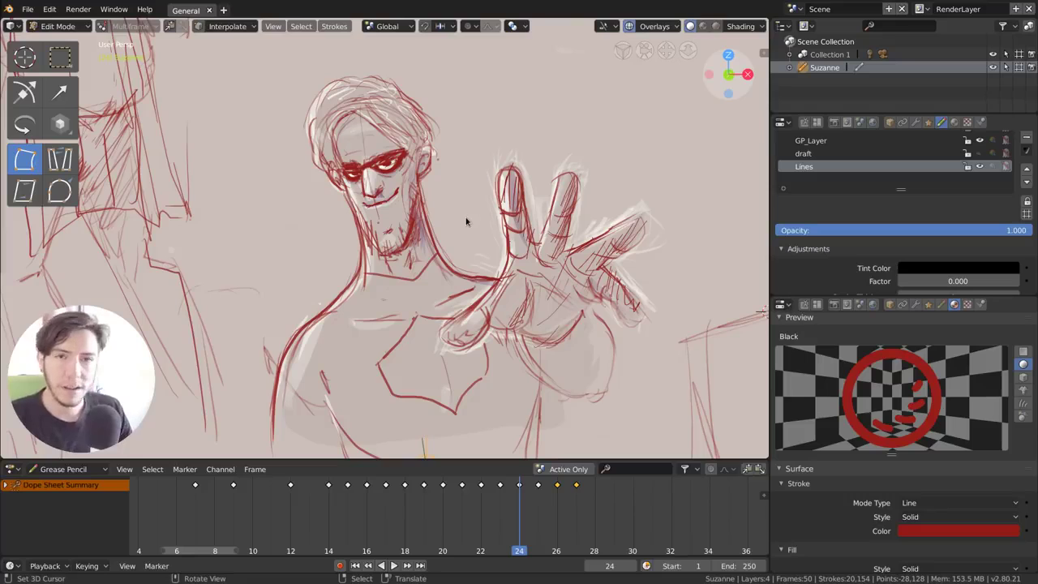
pyautogui.click(404, 550)
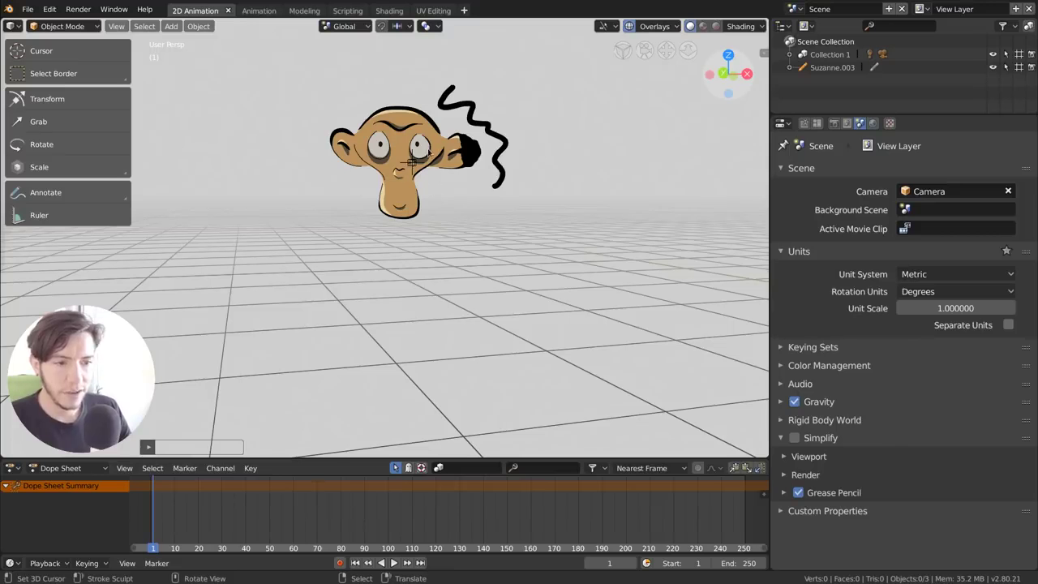
pyautogui.click(419, 158)
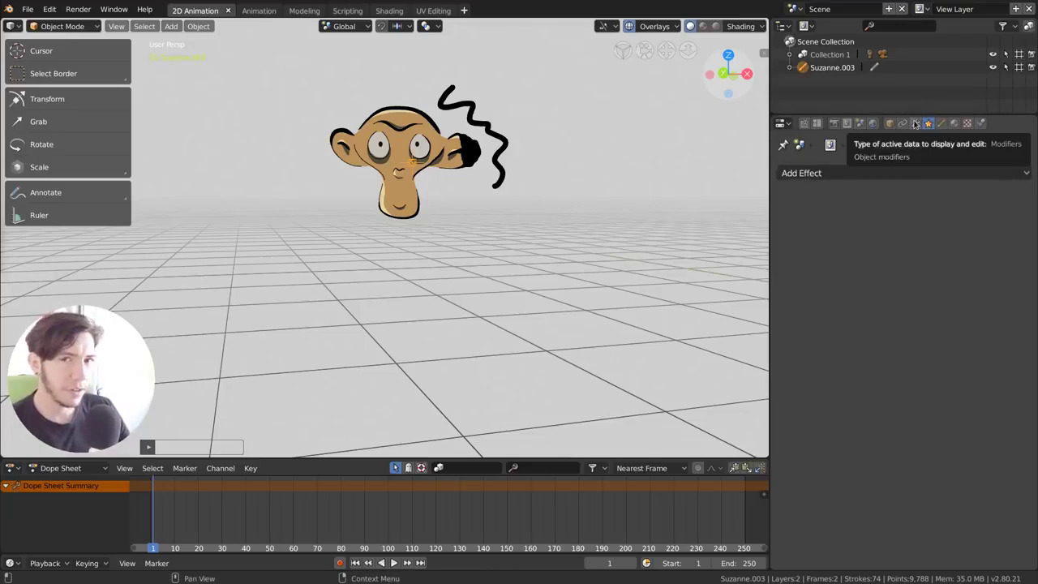
pyautogui.click(940, 124)
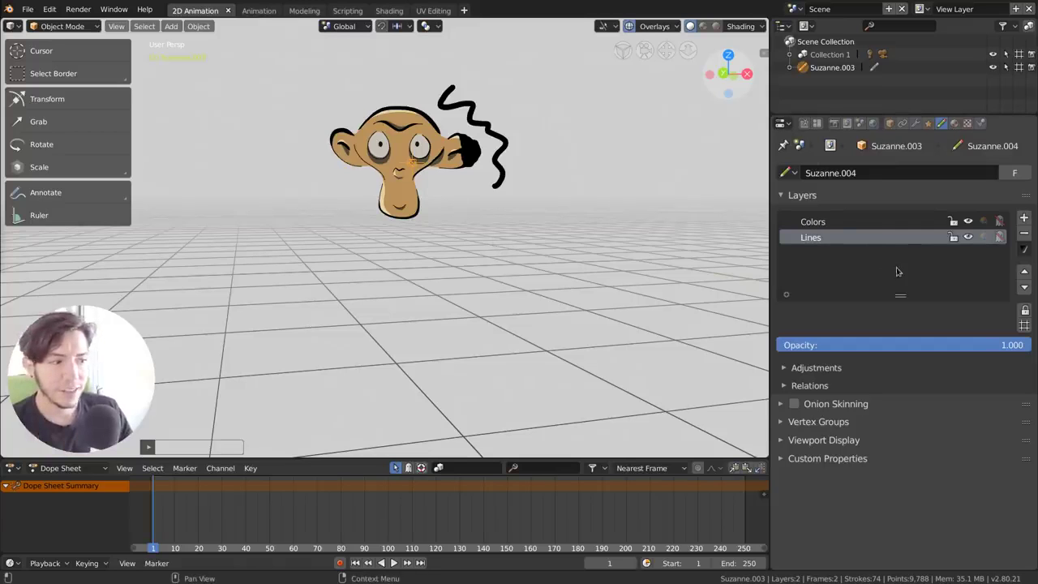
pyautogui.click(852, 224)
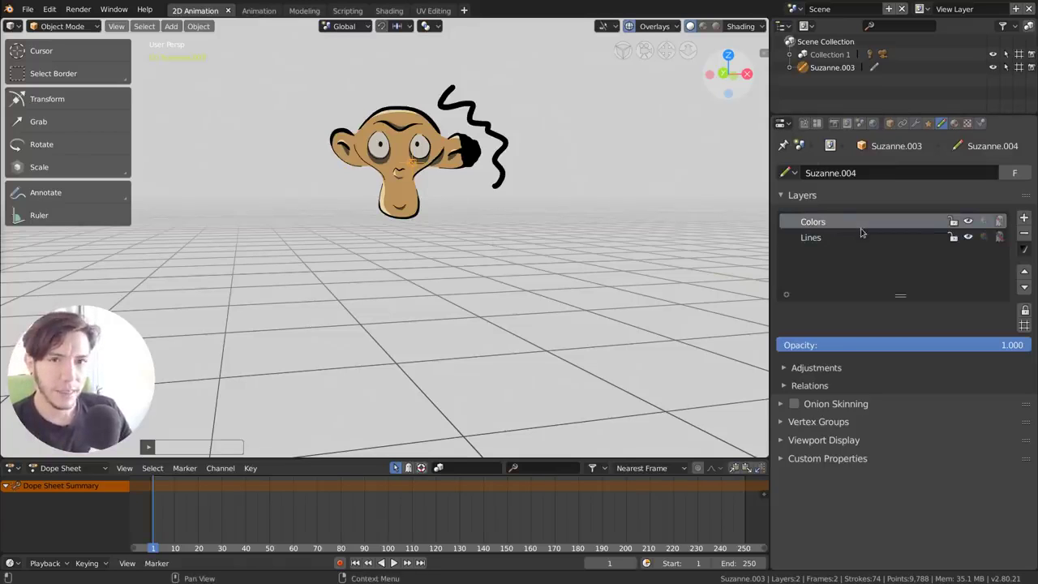
pyautogui.moveTo(475, 189)
pyautogui.mouseDown(button='middle')
pyautogui.moveTo(432, 213)
pyautogui.moveTo(482, 216)
pyautogui.mouseUp(button='middle')
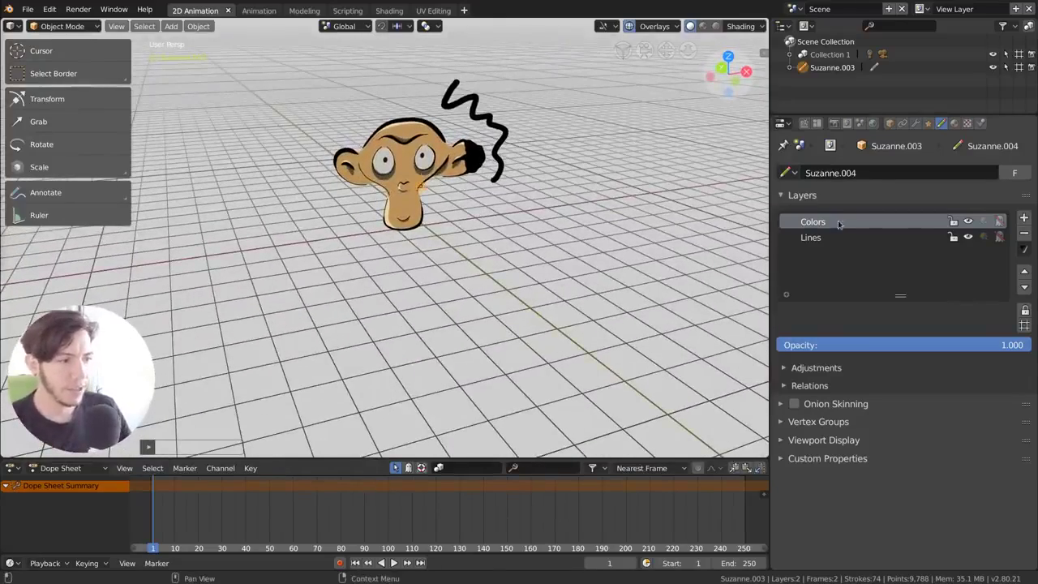
pyautogui.click(967, 221)
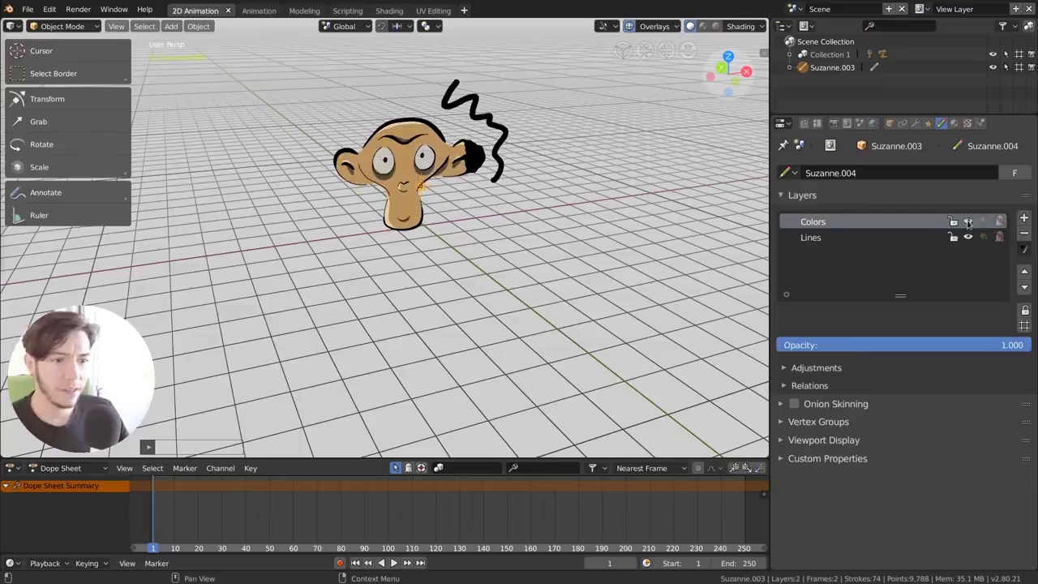
pyautogui.click(892, 240)
pyautogui.click(967, 237)
pyautogui.click(967, 237)
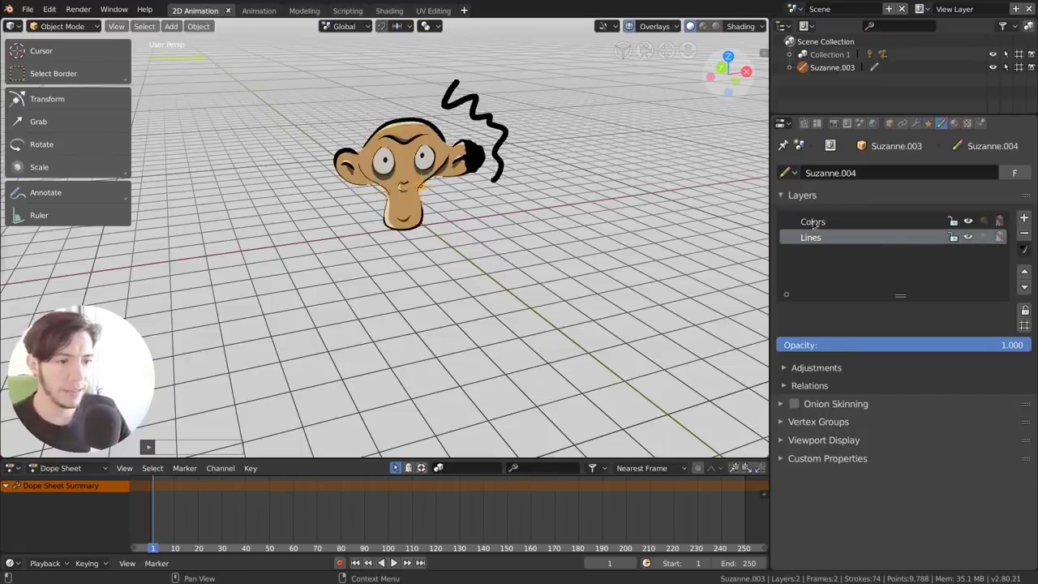
pyautogui.moveTo(494, 227); pyautogui.dragTo(493, 224, button='middle')
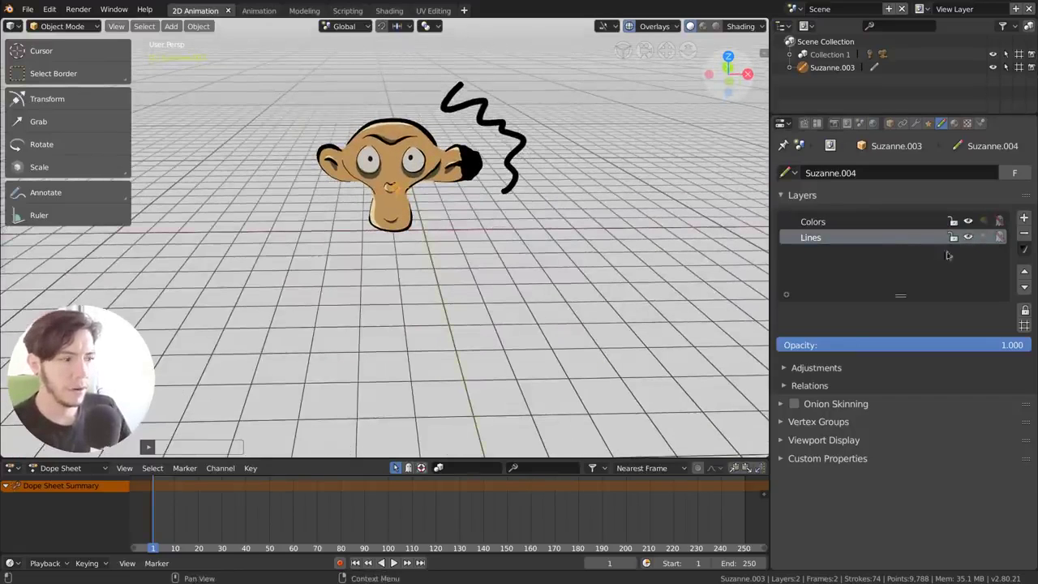
pyautogui.moveTo(1013, 345)
pyautogui.mouseDown()
pyautogui.moveTo(776, 345)
pyautogui.moveTo(1031, 345)
pyautogui.mouseUp()
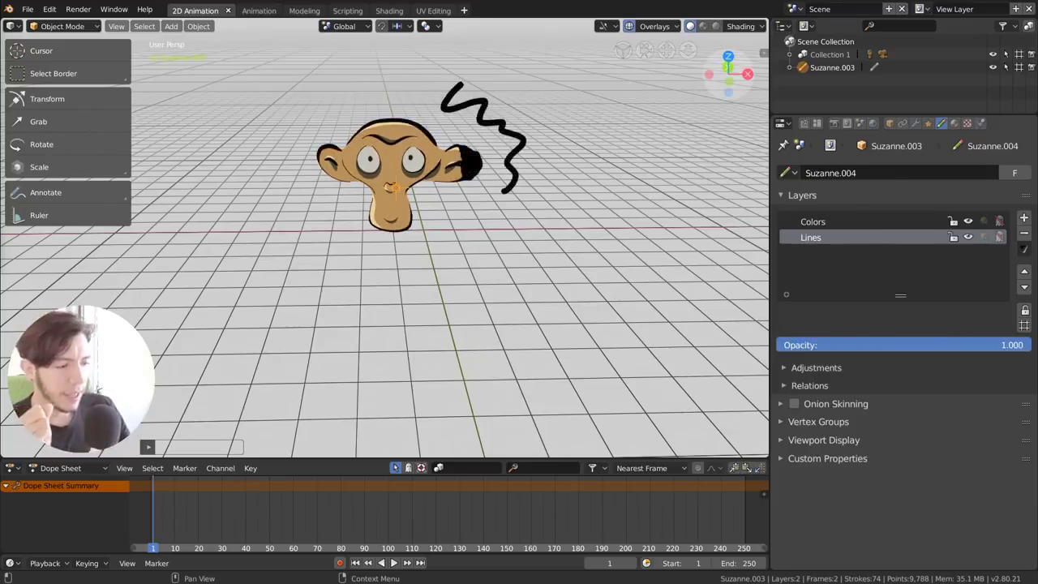
# Add a new layer, GP_Layer, and switch to Draw mode.
pyautogui.click(1024, 219)
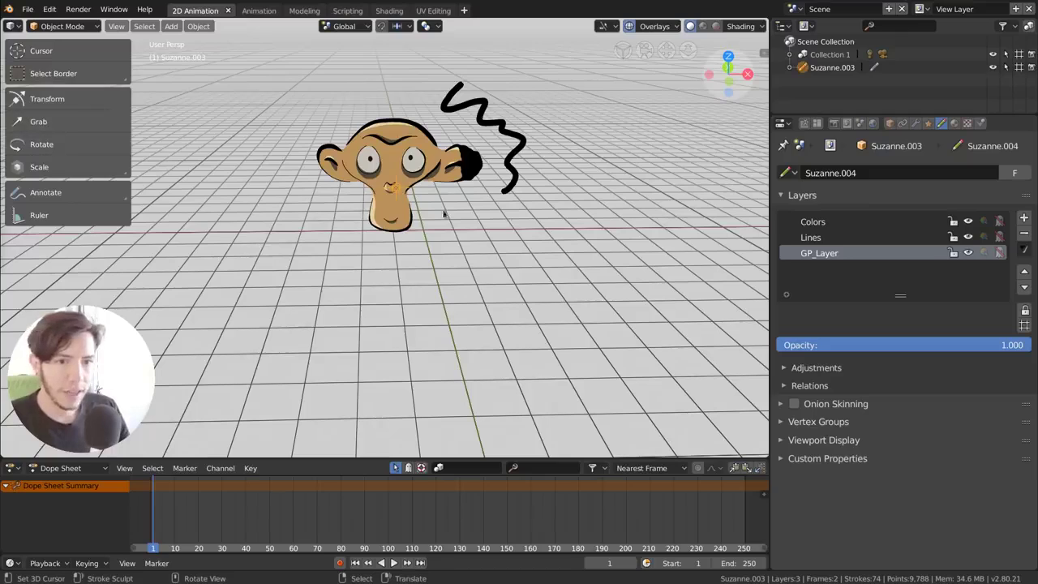
pyautogui.click(62, 25)
pyautogui.click(45, 81)
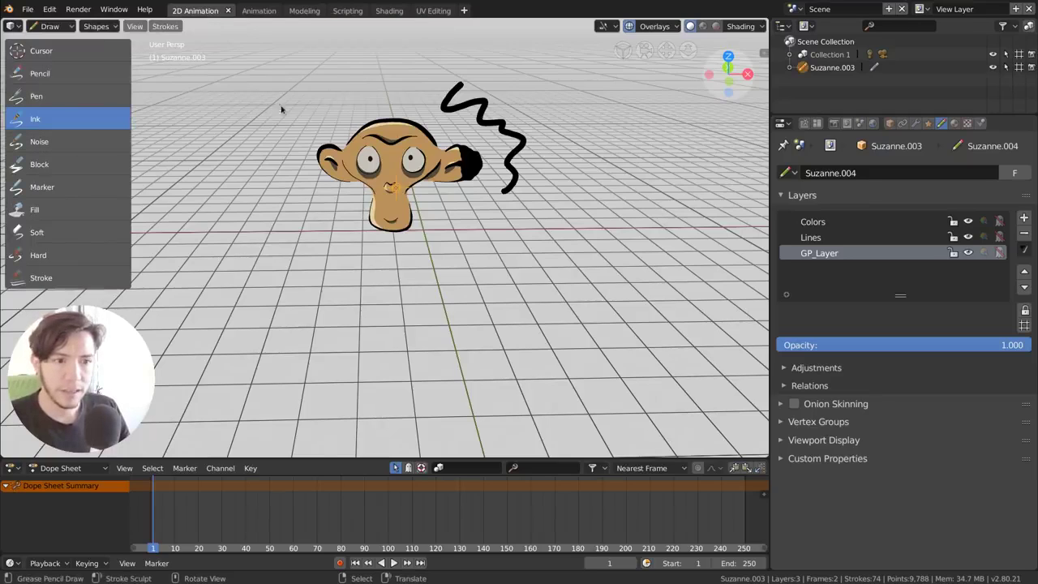
# Draw the letters P, A and Z in black ink across Suzanne.
pyautogui.moveTo(252, 73); pyautogui.dragTo(305, 261)
pyautogui.moveTo(164, 129); pyautogui.dragTo(219, 220)
pyautogui.moveTo(355, 239); pyautogui.dragTo(479, 242)
pyautogui.moveTo(316, 209); pyautogui.dragTo(337, 211)
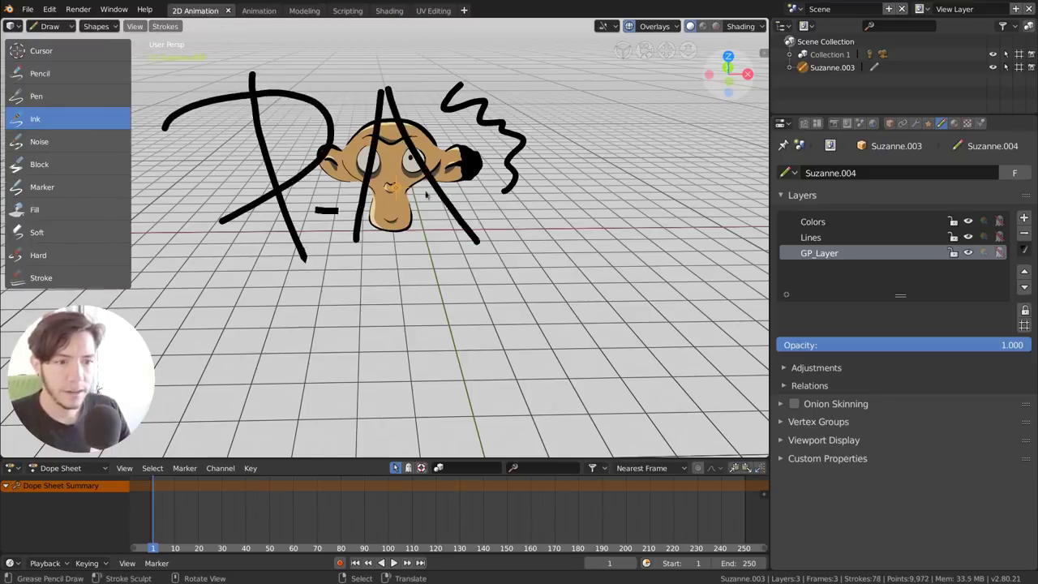
pyautogui.moveTo(425, 195); pyautogui.dragTo(458, 180)
pyautogui.moveTo(517, 98); pyautogui.dragTo(670, 211)
pyautogui.moveTo(531, 164); pyautogui.dragTo(691, 176)
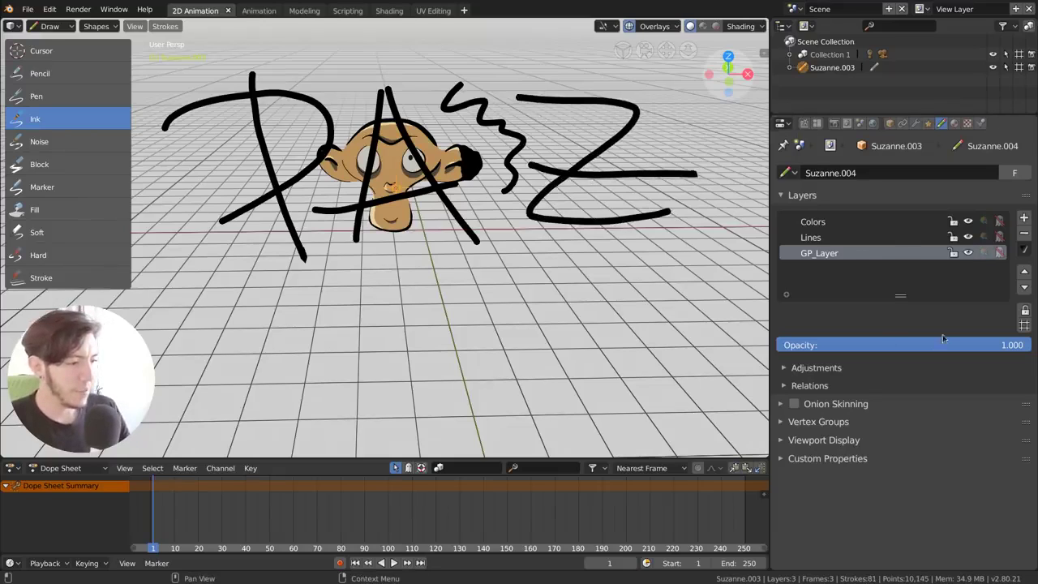
# Tint GP_Layer pure white at factor 1.0 and enable its onion skinning.
pyautogui.moveTo(943, 338); pyautogui.dragTo(944, 345)
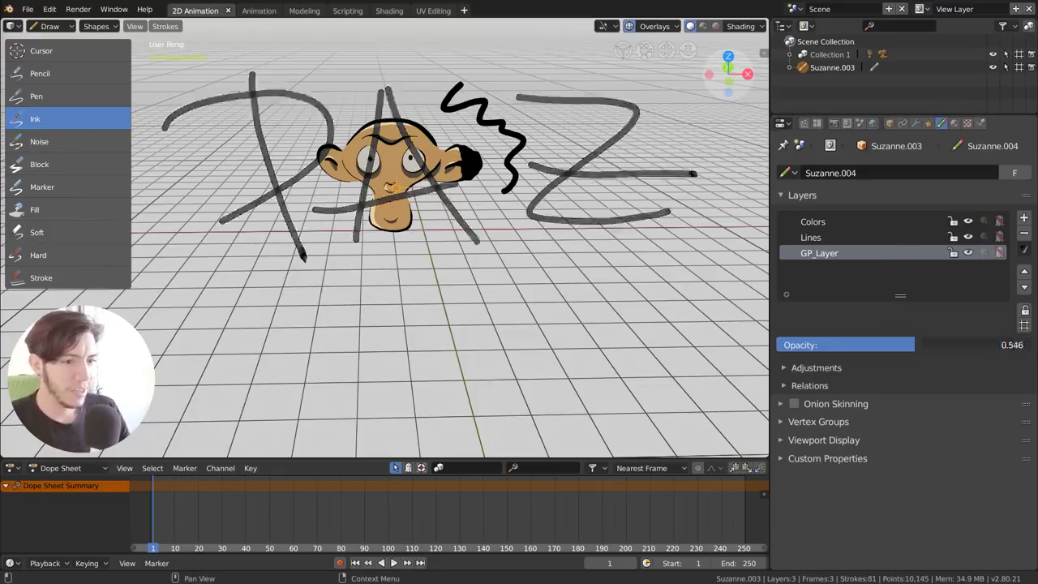
pyautogui.click(815, 367)
pyautogui.click(955, 390)
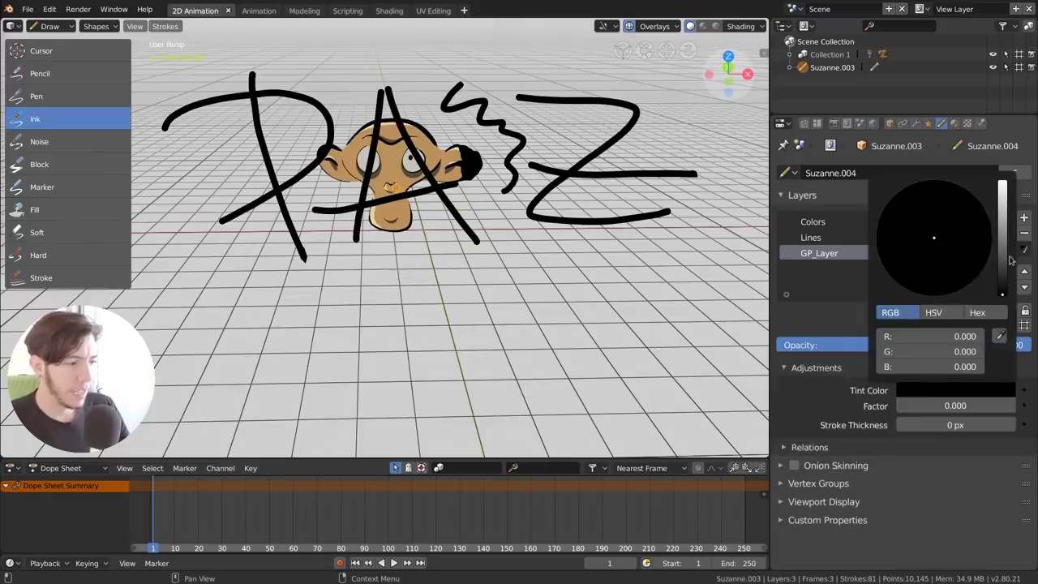
pyautogui.moveTo(1003, 260); pyautogui.dragTo(1002, 182)
pyautogui.moveTo(904, 405); pyautogui.dragTo(1013, 405)
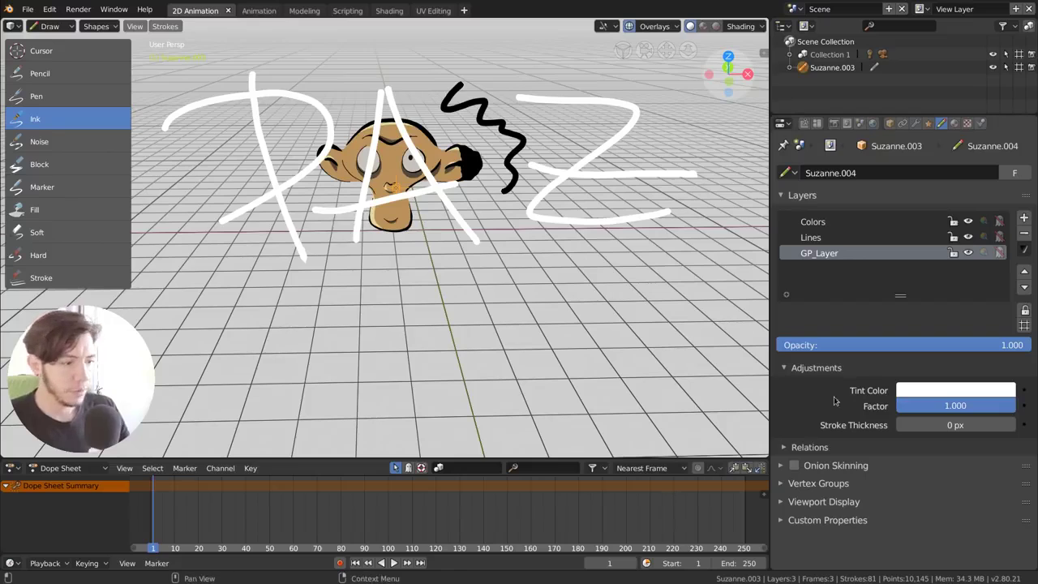
pyautogui.click(840, 453)
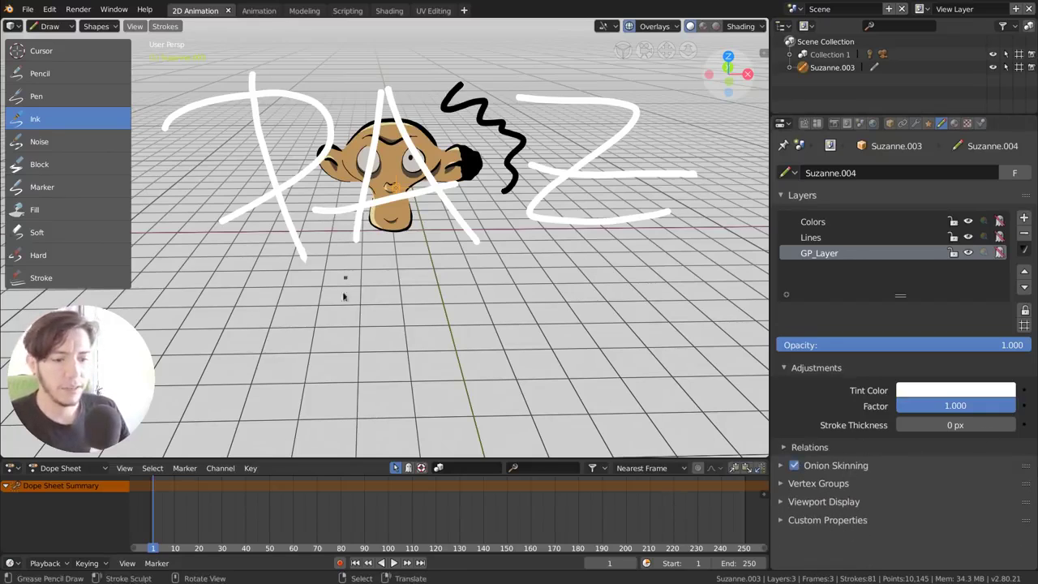
# Advance to frame 30 and redraw the PAZ lettering.
pyautogui.press('space')
pyautogui.press('space')
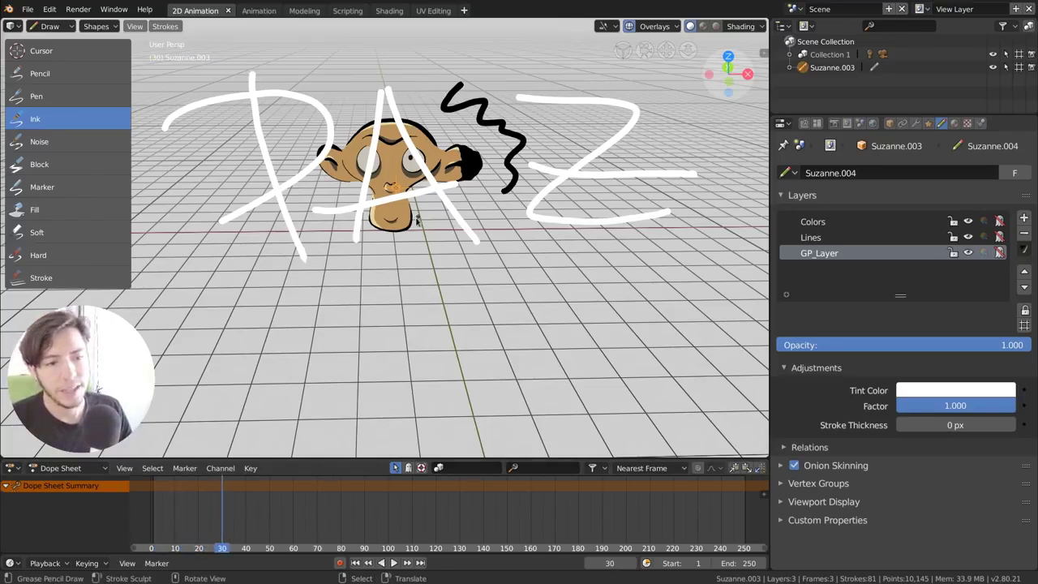
pyautogui.moveTo(254, 118); pyautogui.dragTo(316, 255)
pyautogui.moveTo(173, 144); pyautogui.dragTo(227, 225)
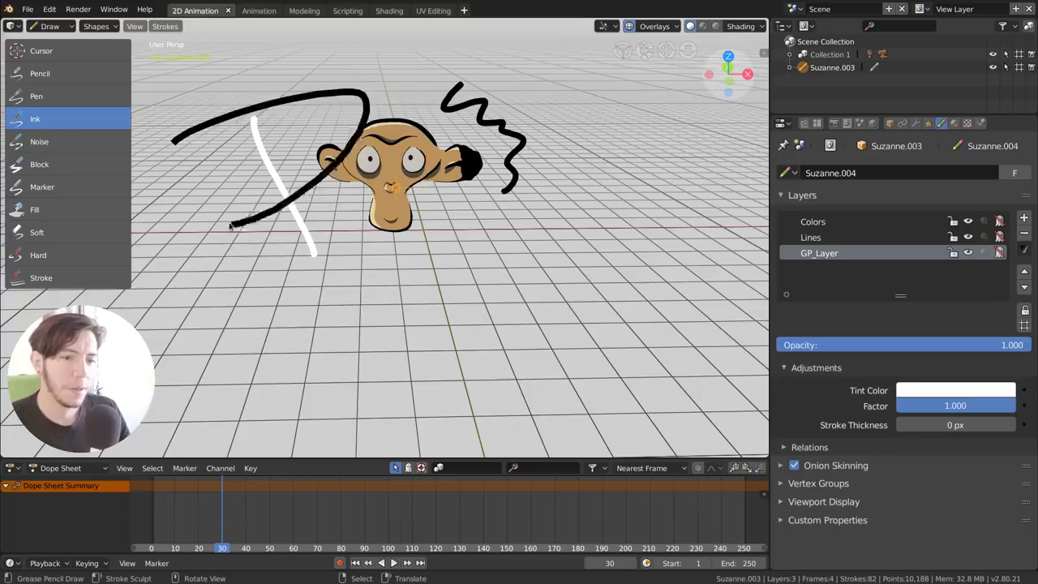
pyautogui.moveTo(435, 87); pyautogui.dragTo(418, 251)
pyautogui.moveTo(438, 89); pyautogui.dragTo(495, 240)
pyautogui.moveTo(407, 197); pyautogui.dragTo(515, 188)
pyautogui.moveTo(504, 91); pyautogui.dragTo(636, 223)
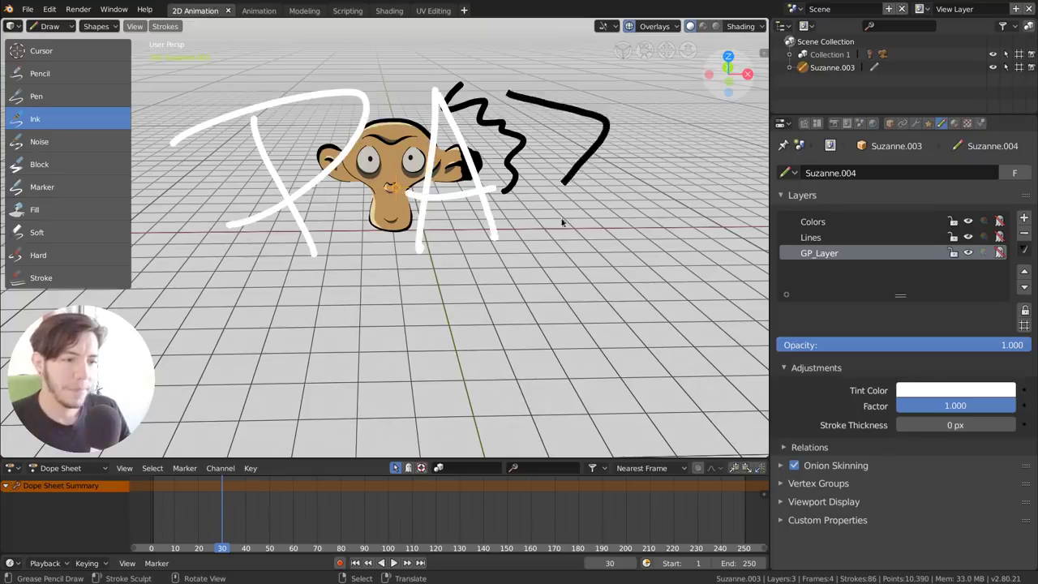
pyautogui.moveTo(510, 172); pyautogui.dragTo(627, 180)
# Play both drawings, expand the Onion Skinning settings, and return to frame 36.
pyautogui.press('space')
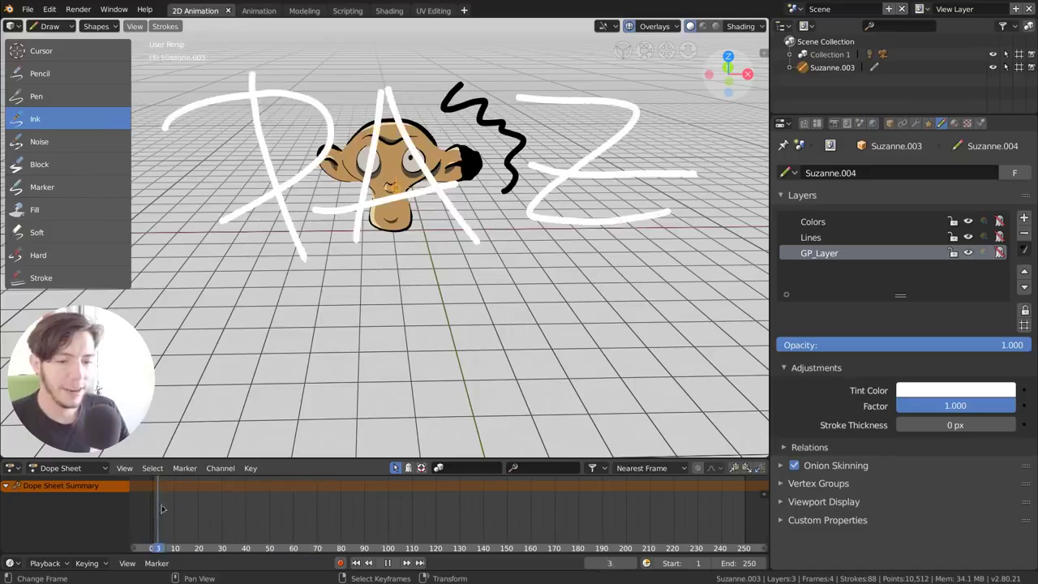
pyautogui.press('space')
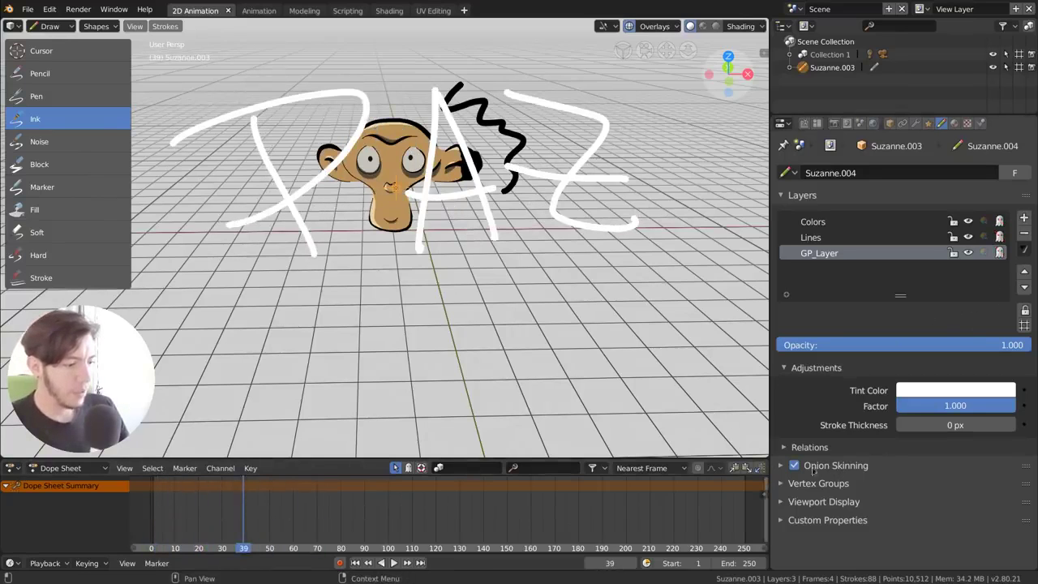
pyautogui.click(815, 466)
pyautogui.scroll(-4, 891, 454)
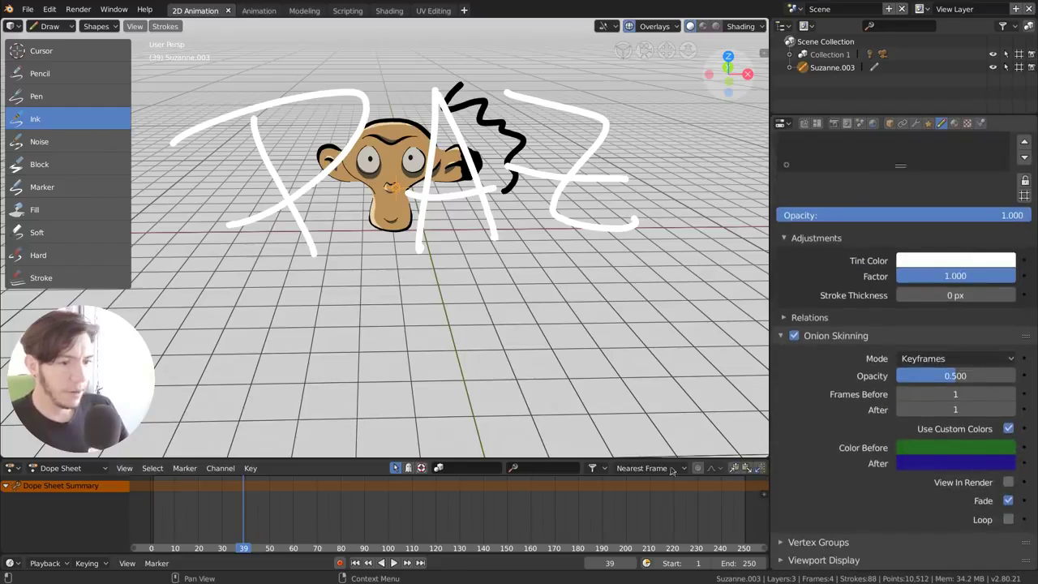
pyautogui.moveTo(243, 523); pyautogui.dragTo(236, 523)
# Enable Onion Skin in the overlays and play to see the green ghosts.
pyautogui.click(673, 26)
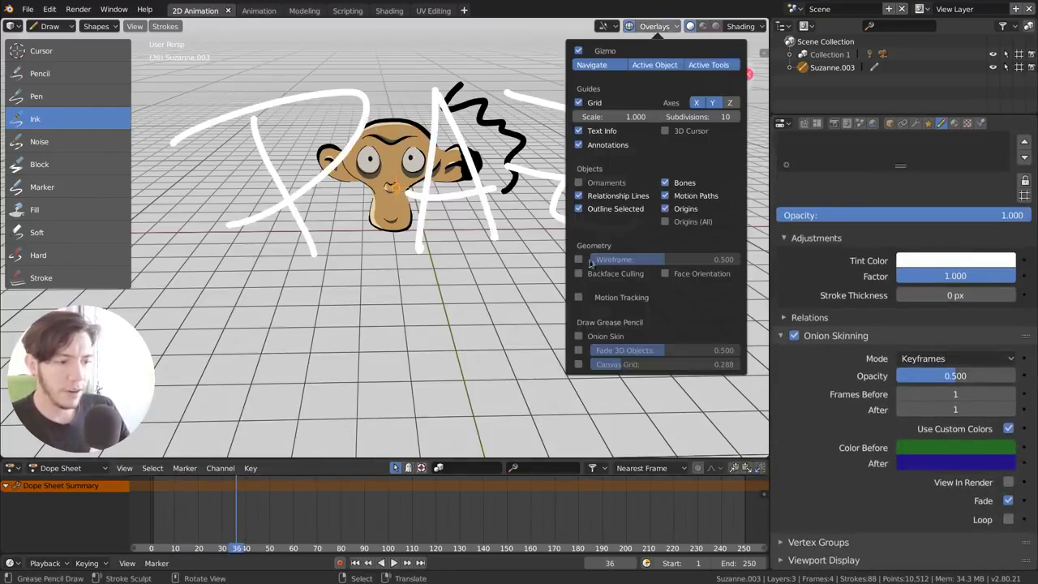
pyautogui.click(579, 336)
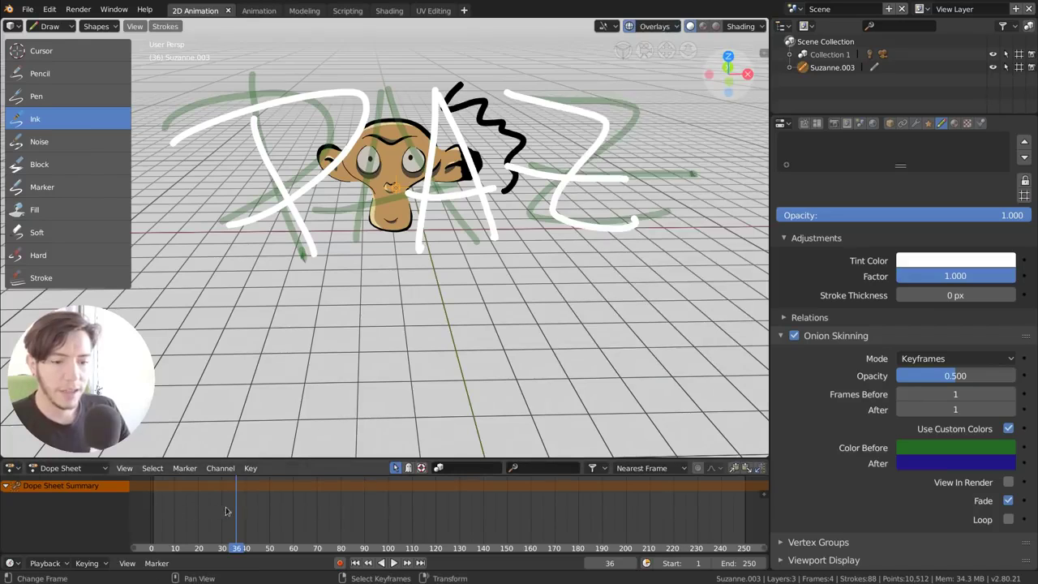
pyautogui.press('space')
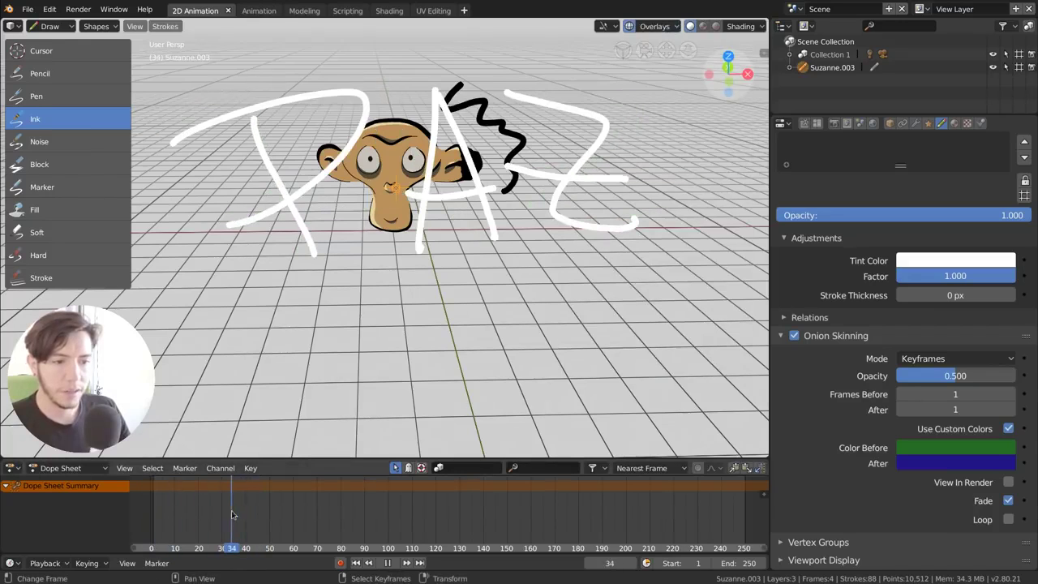
pyautogui.press('space')
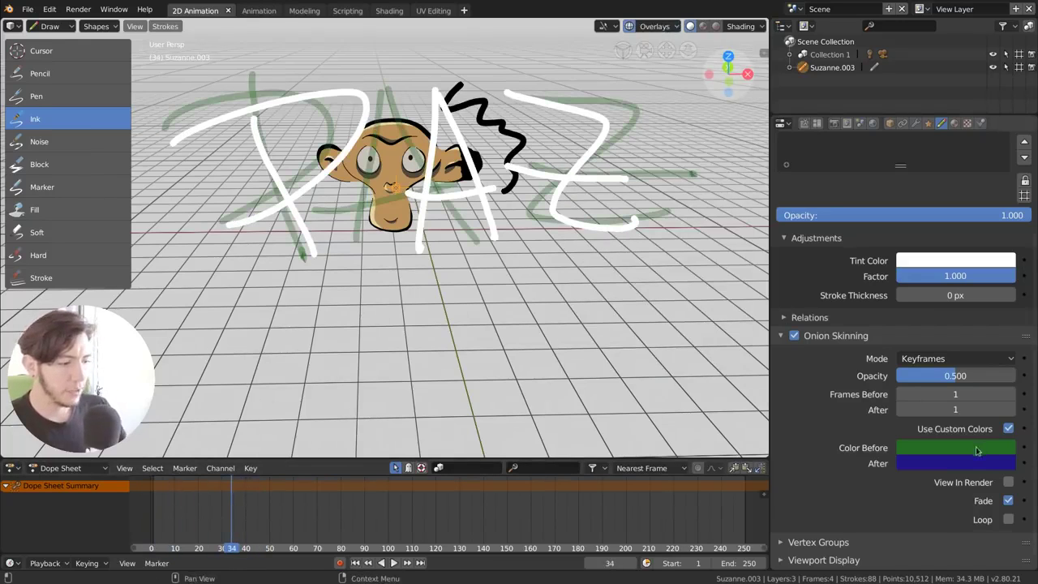
# Undo the recent strokes, delete the drawing frames, and return to frame 1.
pyautogui.scroll(-3, 399, 278)
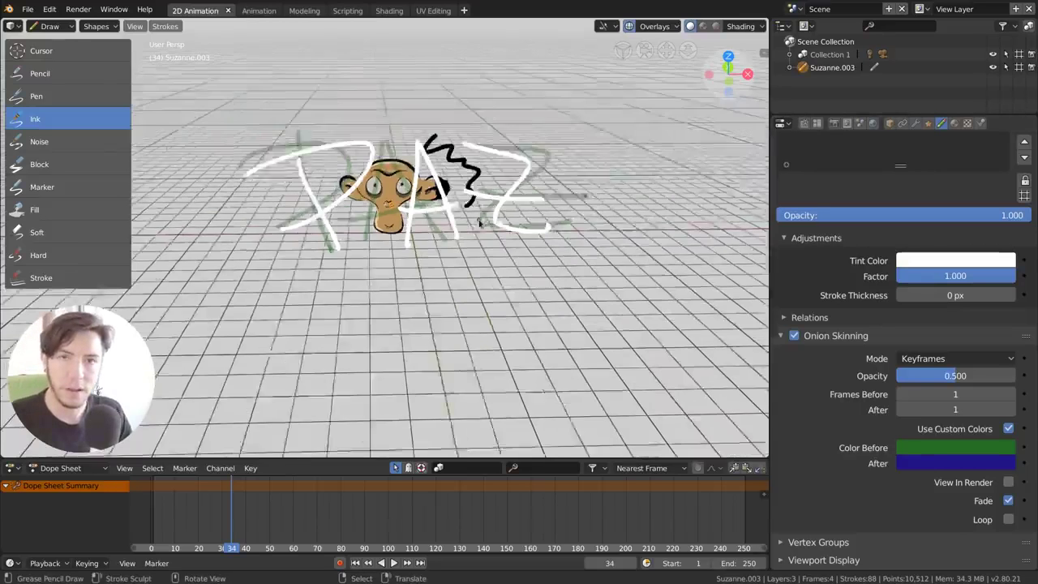
pyautogui.scroll(-2, 398, 278)
pyautogui.scroll(-1, 398, 276)
pyautogui.press('KP_5')
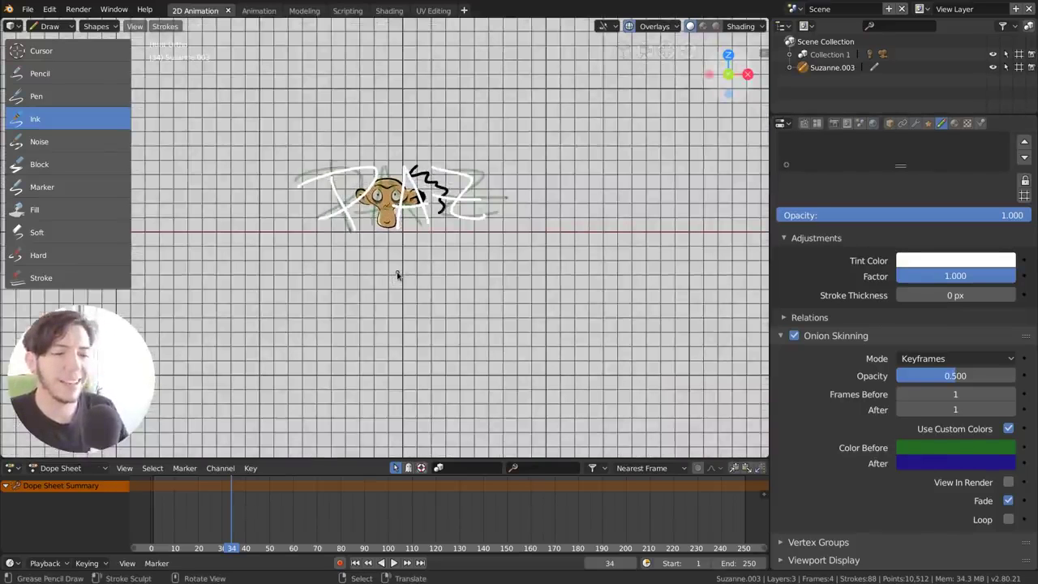
pyautogui.hotkey('ctrl', 'z')
pyautogui.hotkey('ctrl', 'z')
pyautogui.press('x')
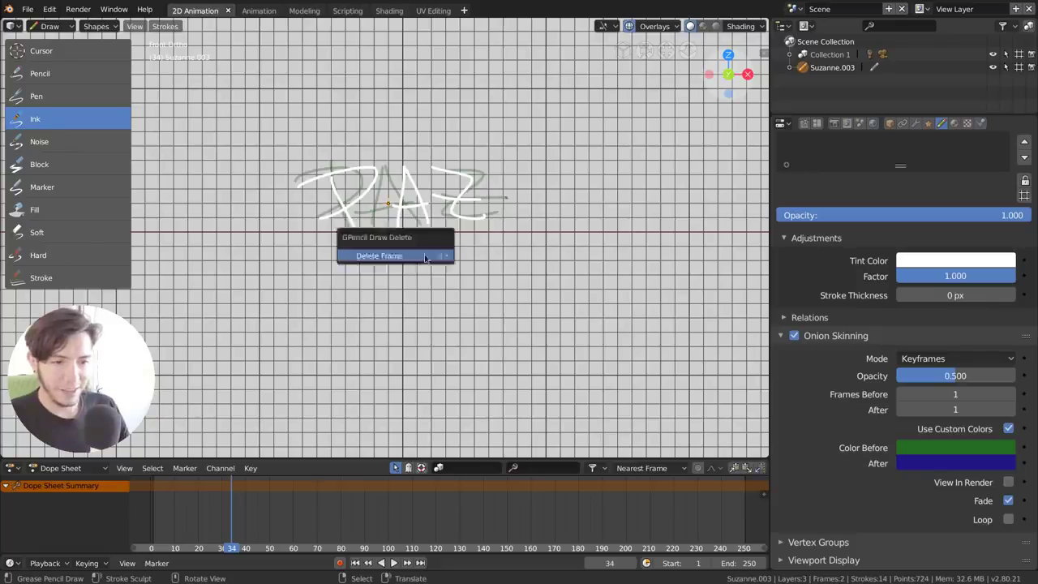
pyautogui.click(397, 257)
pyautogui.press('x')
pyautogui.scroll(4, 365, 364)
pyautogui.hotkey('shift', 'Left')
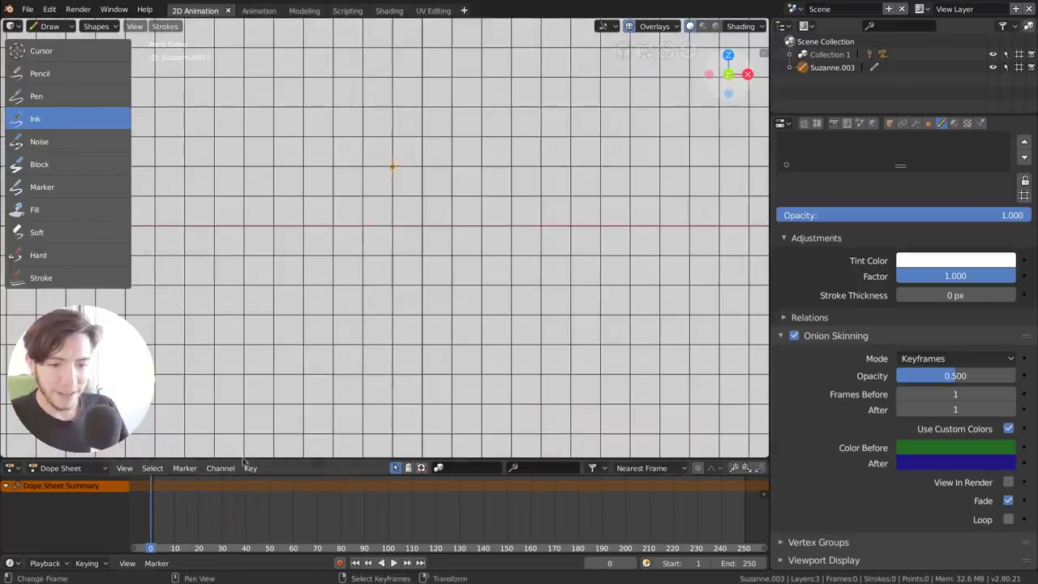
# Draw a white circle in successive rising positions across several frames.
pyautogui.moveTo(235, 240); pyautogui.dragTo(231, 248)
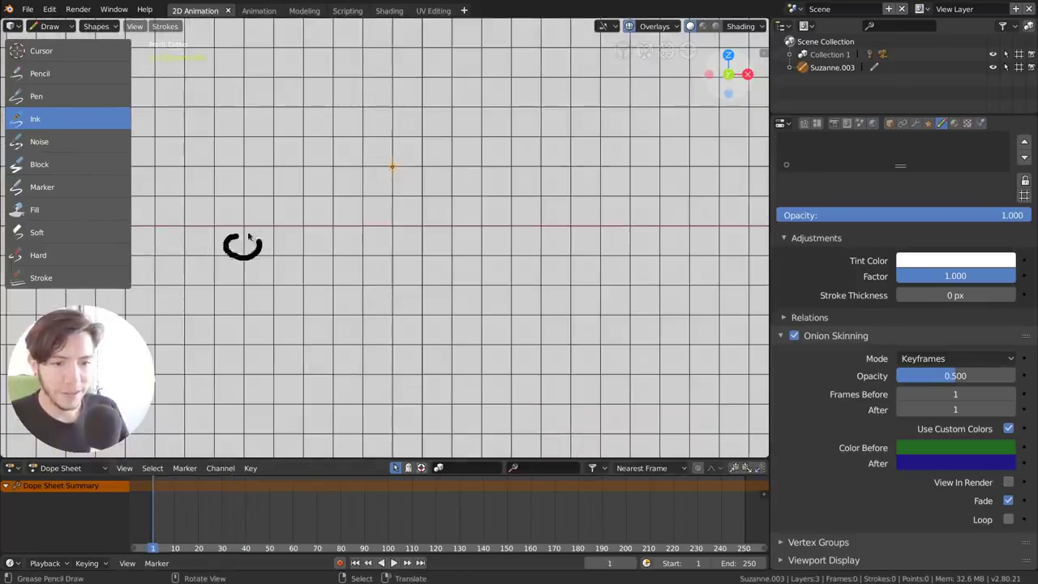
pyautogui.press('Right')
pyautogui.press('Right')
pyautogui.press('Right')
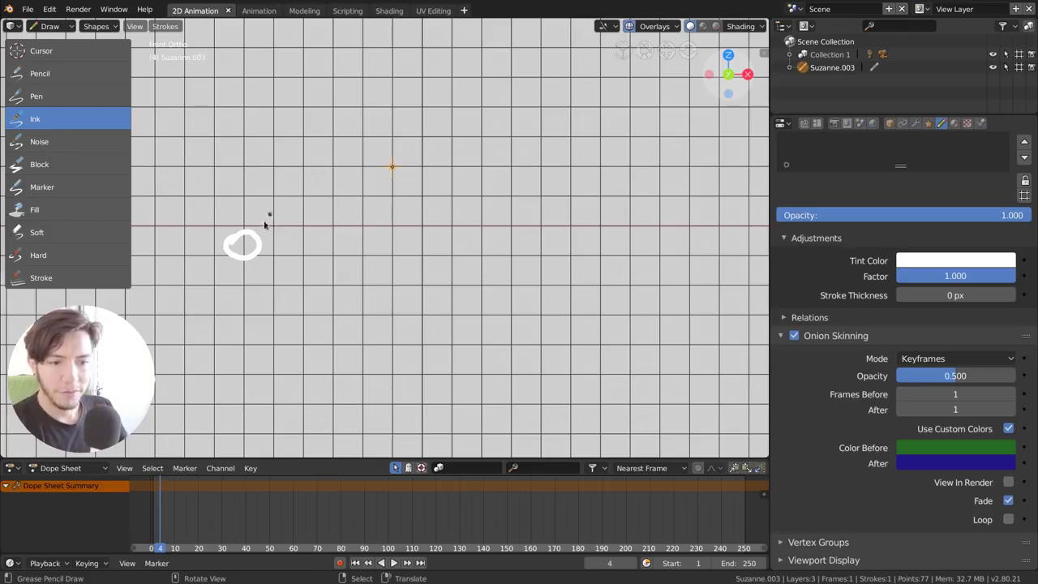
pyautogui.moveTo(276, 243)
pyautogui.mouseDown()
pyautogui.moveTo(312, 247)
pyautogui.moveTo(347, 213)
pyautogui.mouseUp()
pyautogui.press('Right')
pyautogui.press('Right')
pyautogui.press('Right')
pyautogui.press('Right')
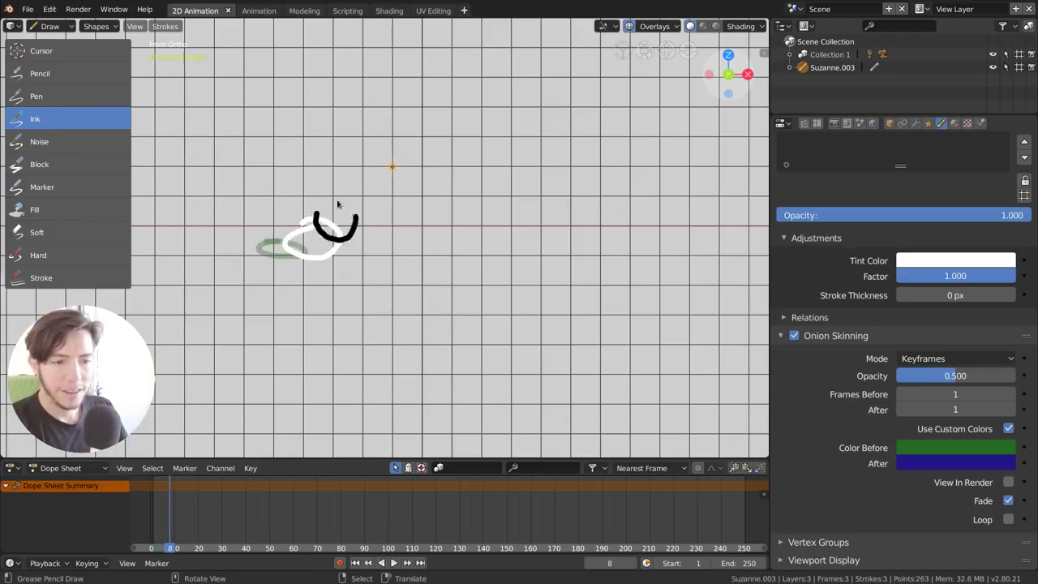
pyautogui.press('Right')
pyautogui.moveTo(344, 171)
pyautogui.mouseDown()
pyautogui.moveTo(438, 130)
pyautogui.moveTo(450, 149)
pyautogui.mouseUp()
pyautogui.press('Right')
pyautogui.press('Right')
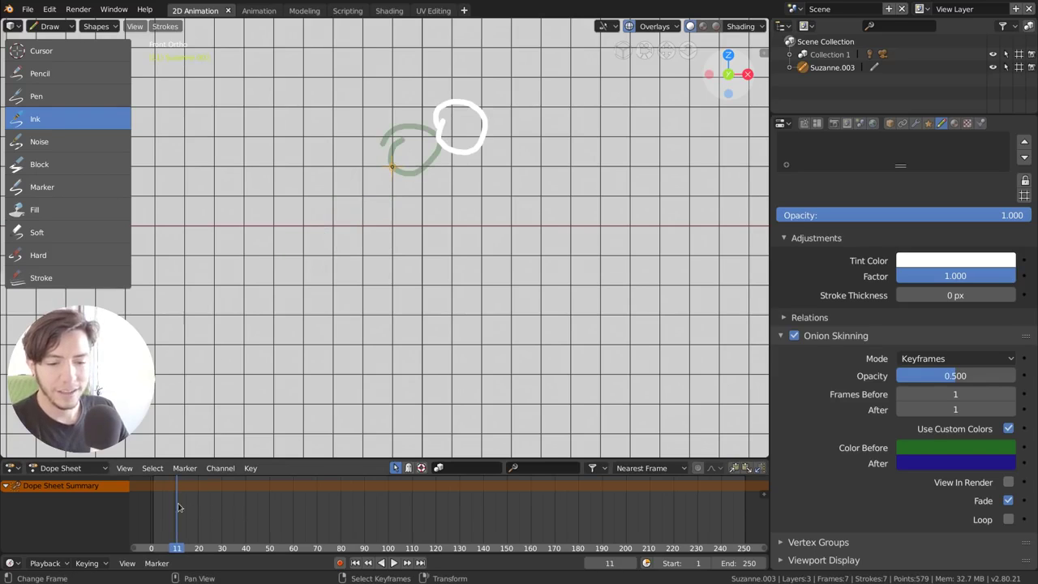
# Fit the timeline to the early frames, then scrub and play the bouncing circle animation.
pyautogui.scroll(3, 168, 500)
pyautogui.moveTo(169, 500); pyautogui.dragTo(321, 511, button='middle')
pyautogui.moveTo(321, 510); pyautogui.dragTo(266, 508)
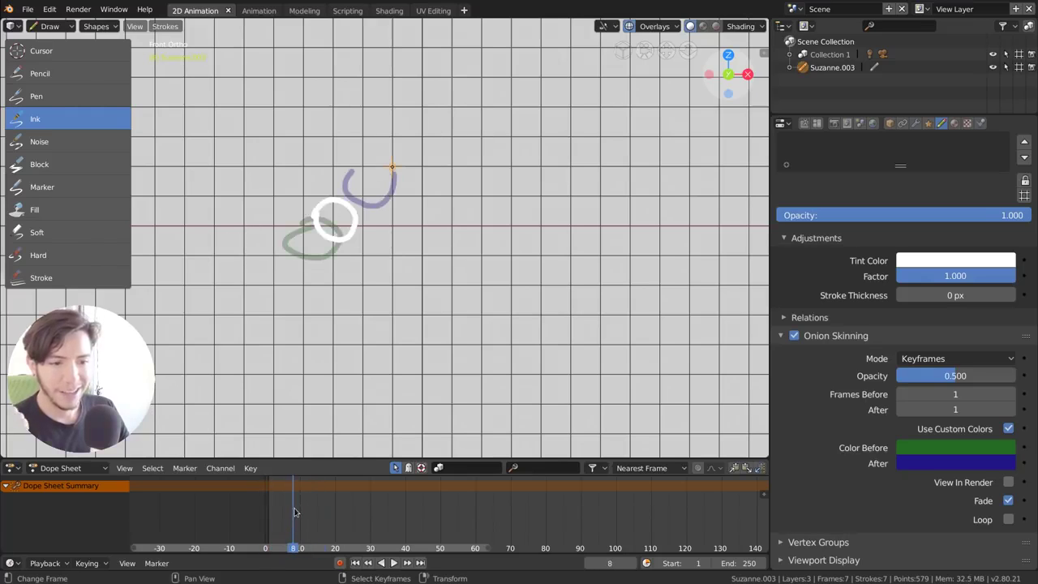
pyautogui.press('space')
pyautogui.press('Right')
pyautogui.press('Right')
pyautogui.press('Right')
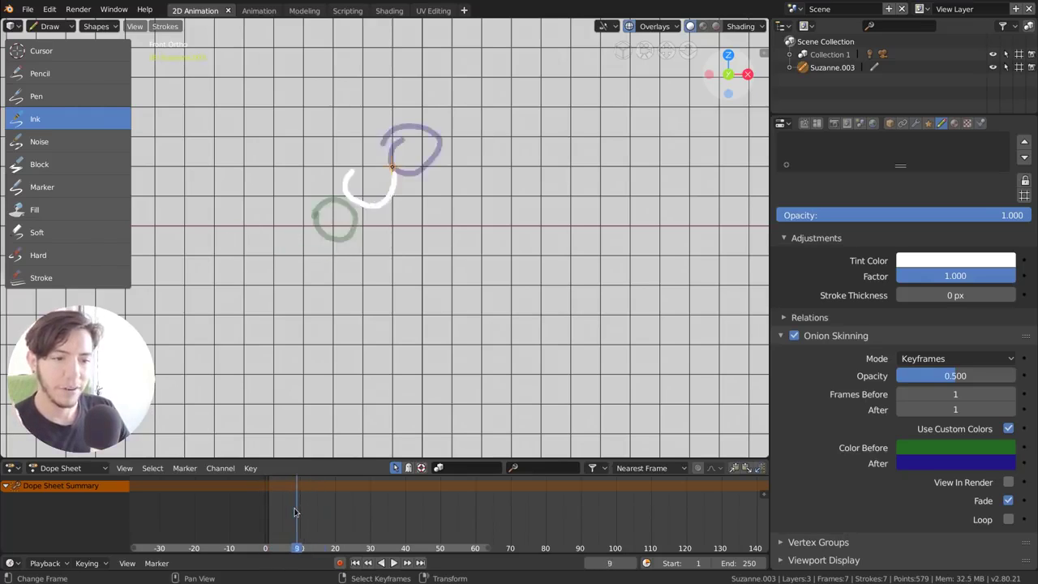
pyautogui.press('Right')
pyautogui.press('Left')
pyautogui.press('Left')
pyautogui.press('Left')
pyautogui.press('Left')
pyautogui.press('Left')
pyautogui.press('Left')
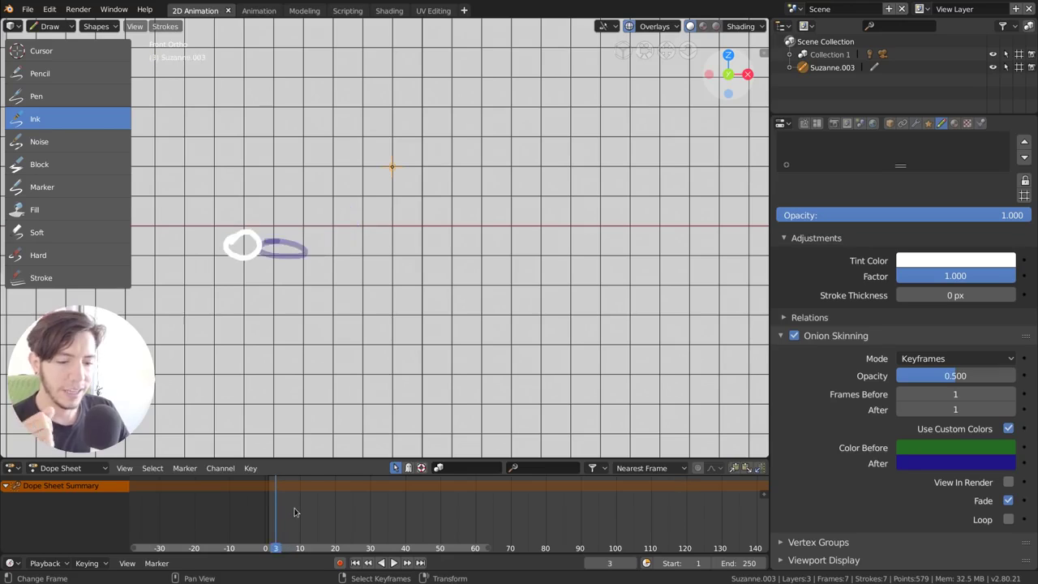
pyautogui.press('Right')
pyautogui.press('Right')
pyautogui.press('Left')
pyautogui.press('Left')
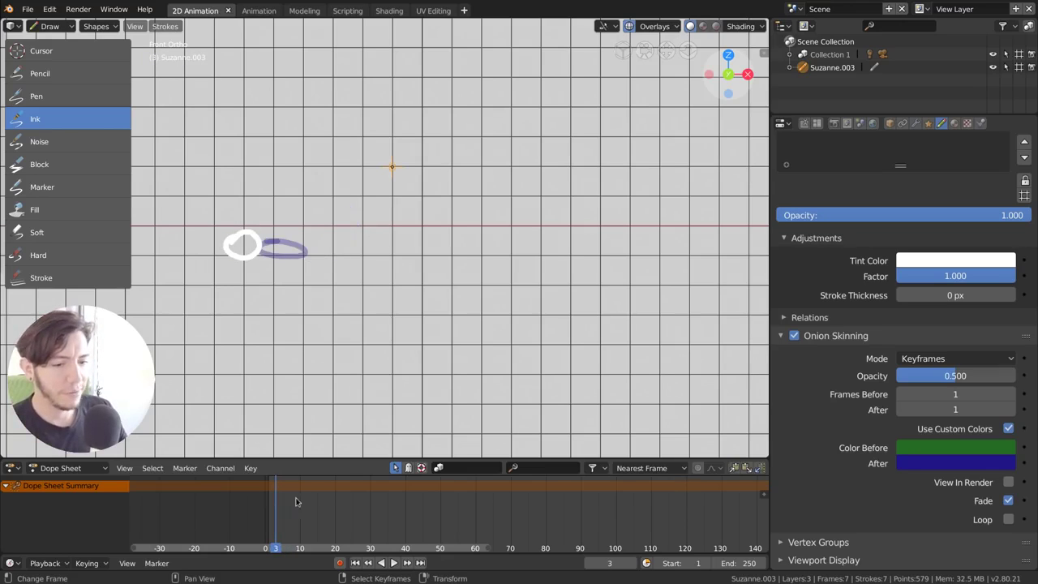
# At frame 10, uncheck Use Custom Colors and switch Onion Skinning off.
pyautogui.click(300, 501)
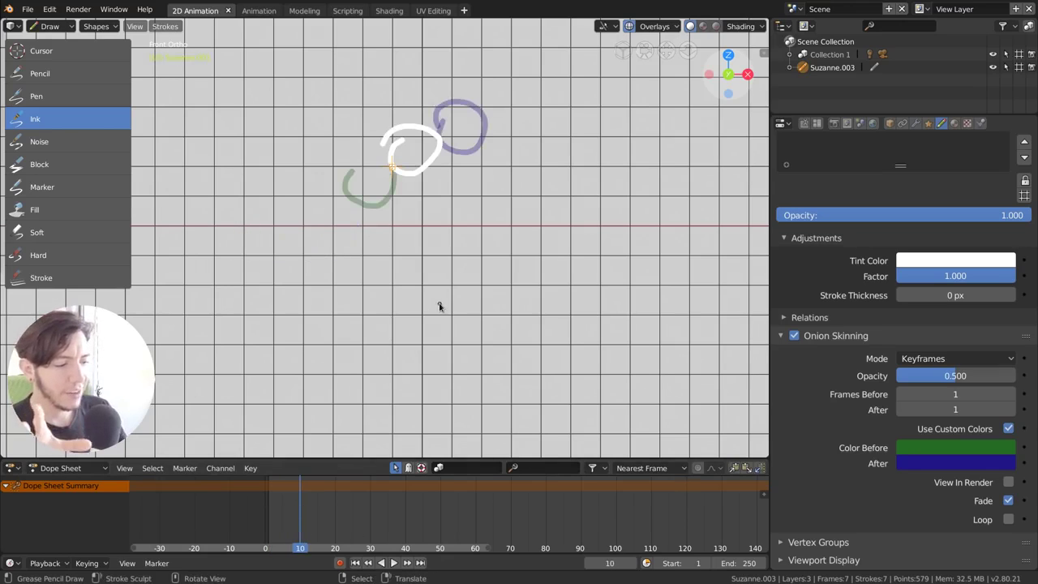
pyautogui.click(1007, 428)
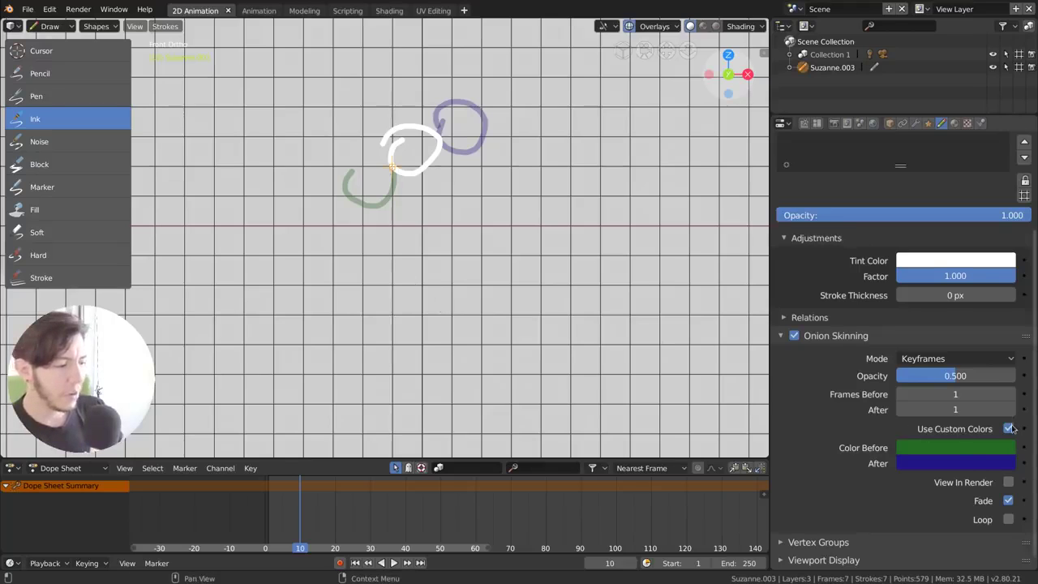
pyautogui.click(802, 350)
pyautogui.click(795, 396)
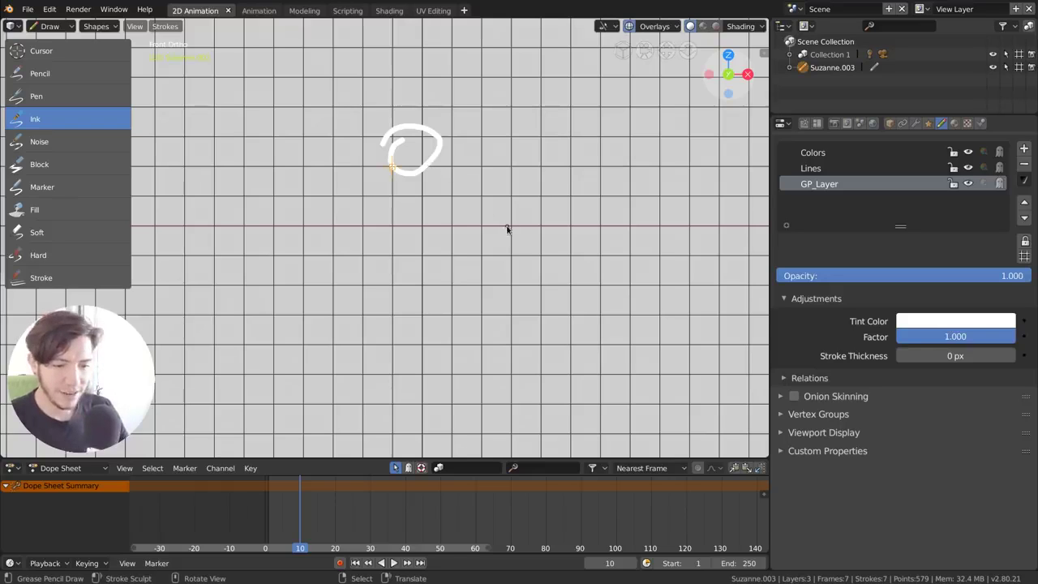
# Open Alike_WC_02.blend from the greasepencil demos folder, scrub its animation, and widen the properties area.
pyautogui.click(57, 26)
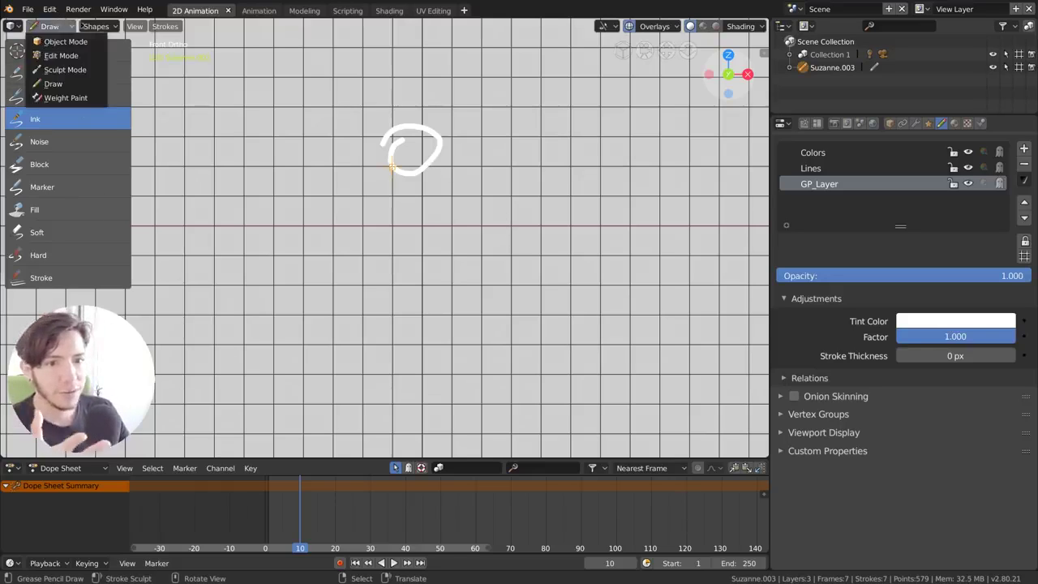
pyautogui.click(836, 123)
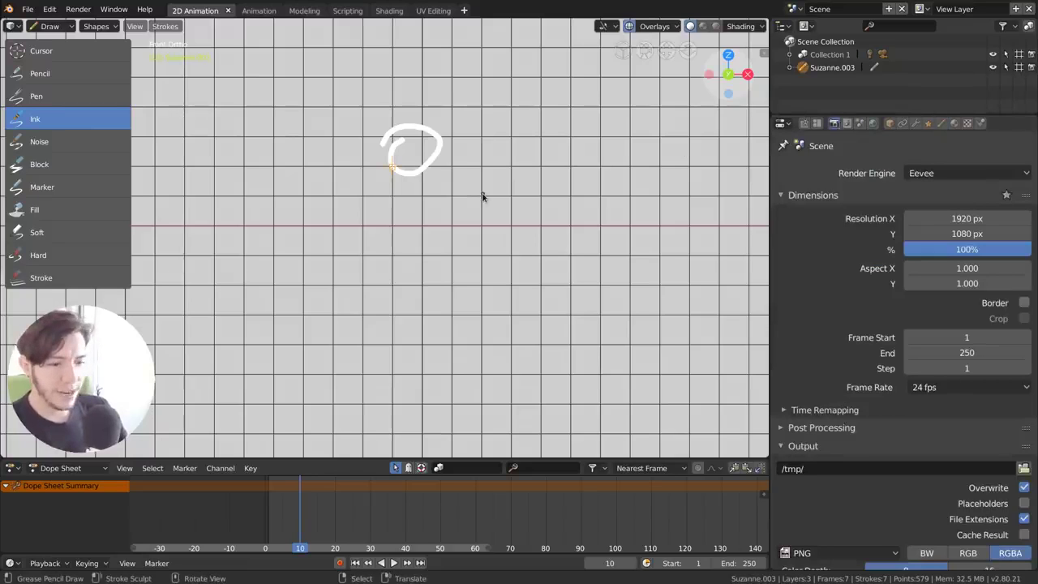
pyautogui.press('F4')
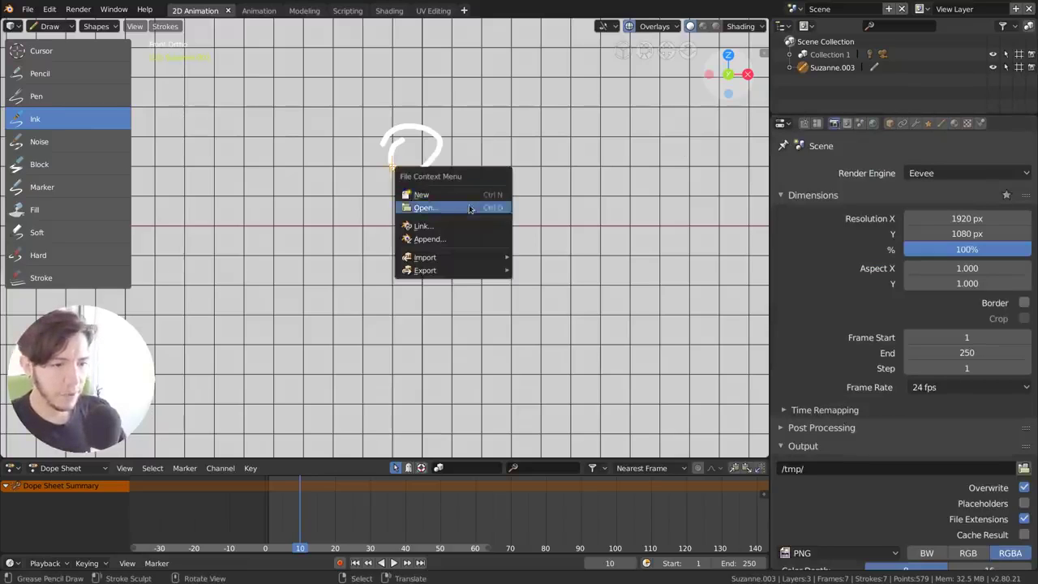
pyautogui.click(485, 207)
pyautogui.click(58, 254)
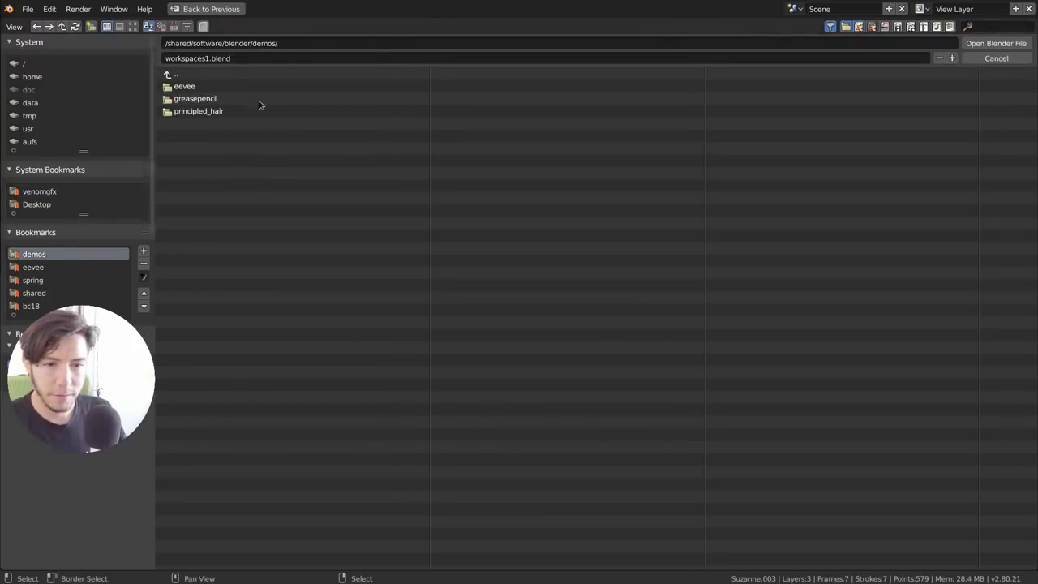
pyautogui.click(227, 98)
pyautogui.doubleClick(224, 87)
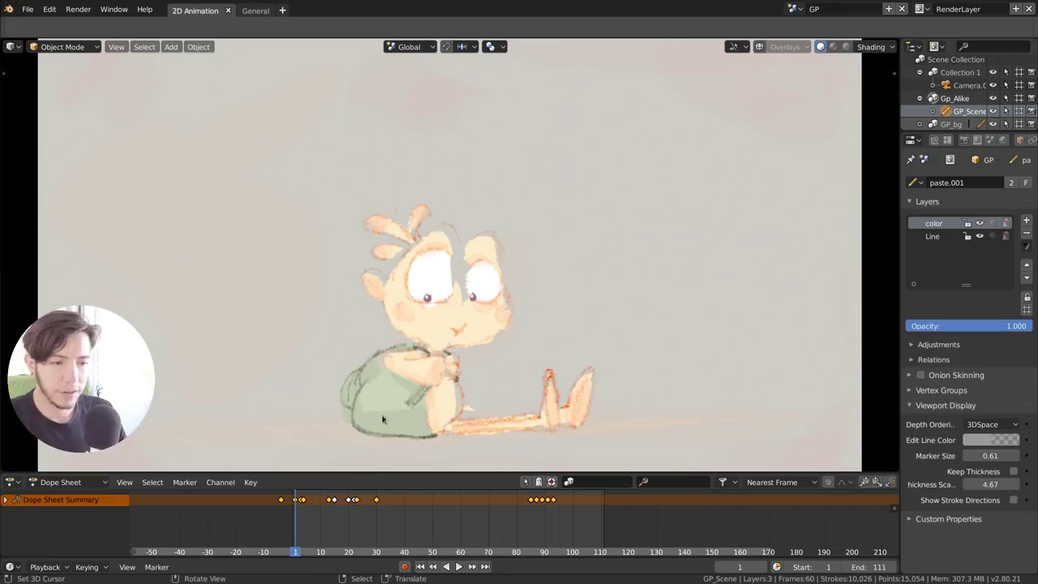
pyautogui.moveTo(295, 518); pyautogui.dragTo(452, 523)
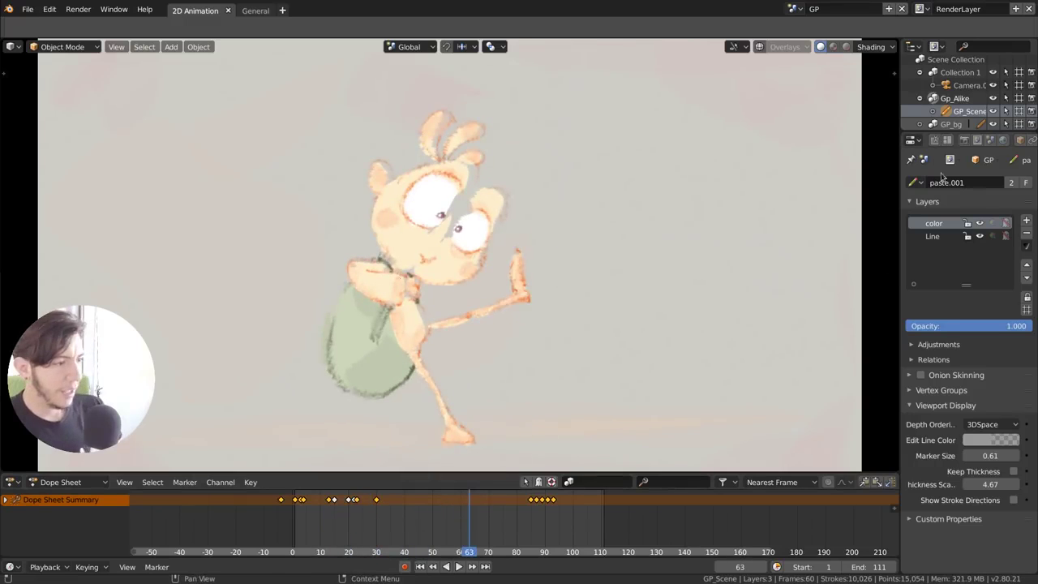
pyautogui.moveTo(897, 170); pyautogui.dragTo(770, 170)
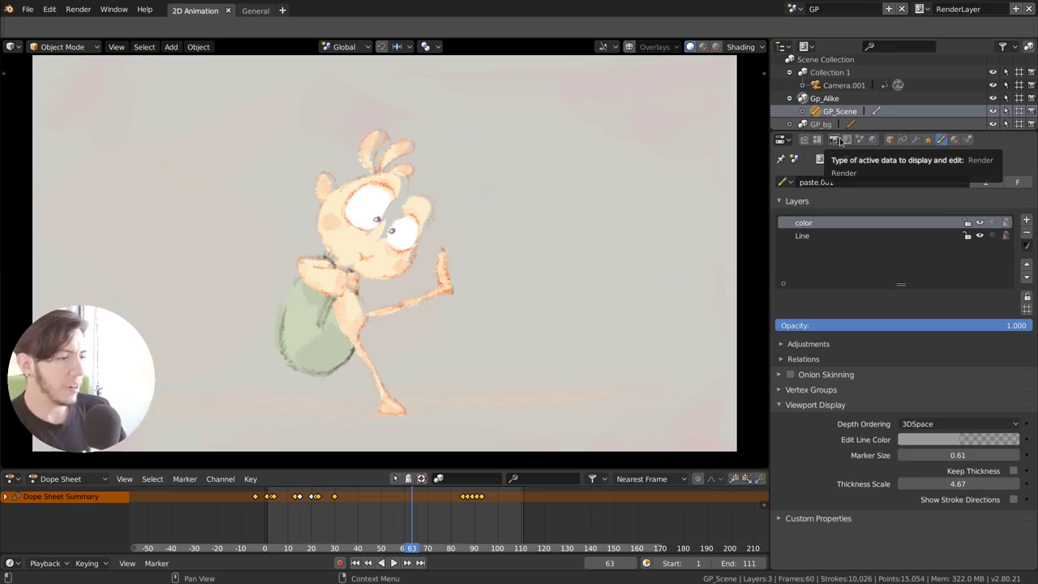
# In Scene properties, enable Simplify for Grease Pencil and Modifiers.
pyautogui.click(829, 141)
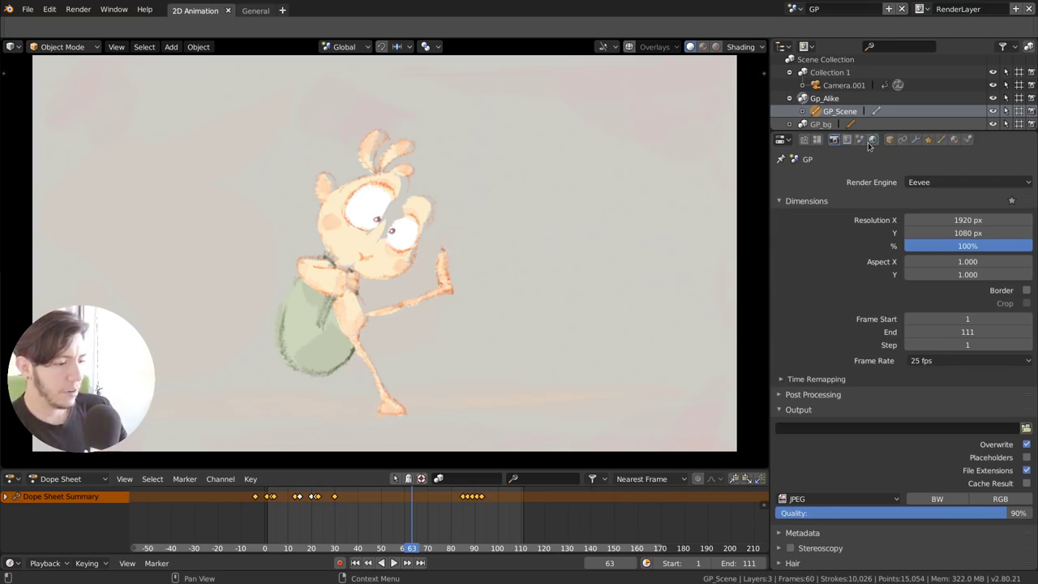
pyautogui.click(858, 140)
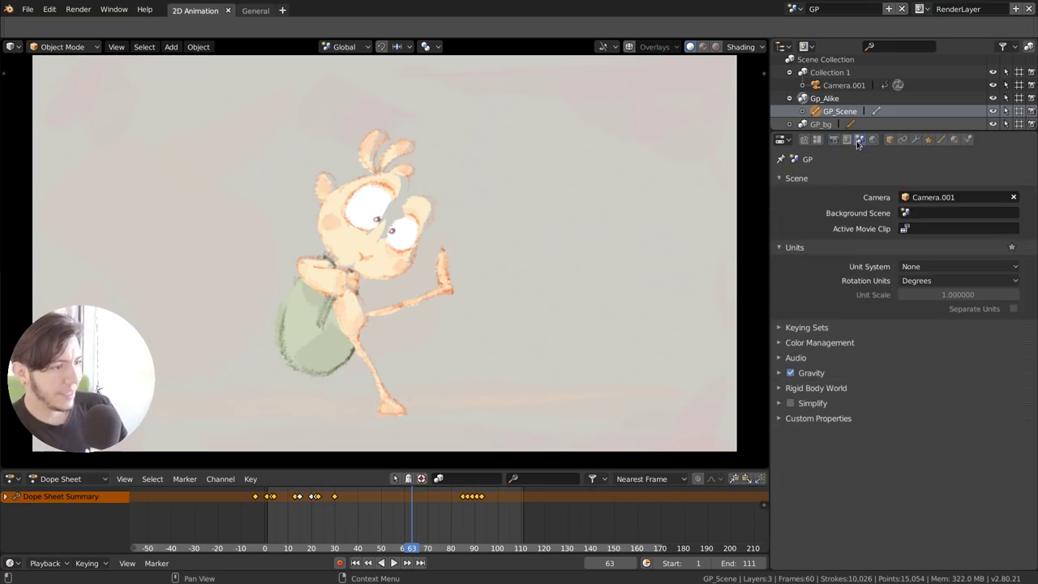
pyautogui.click(814, 403)
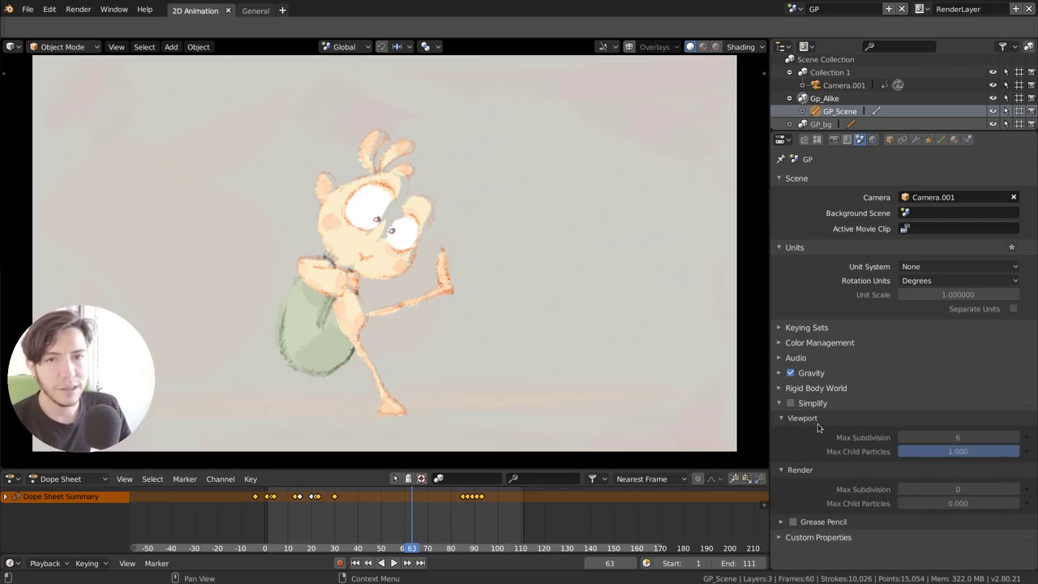
pyautogui.click(793, 522)
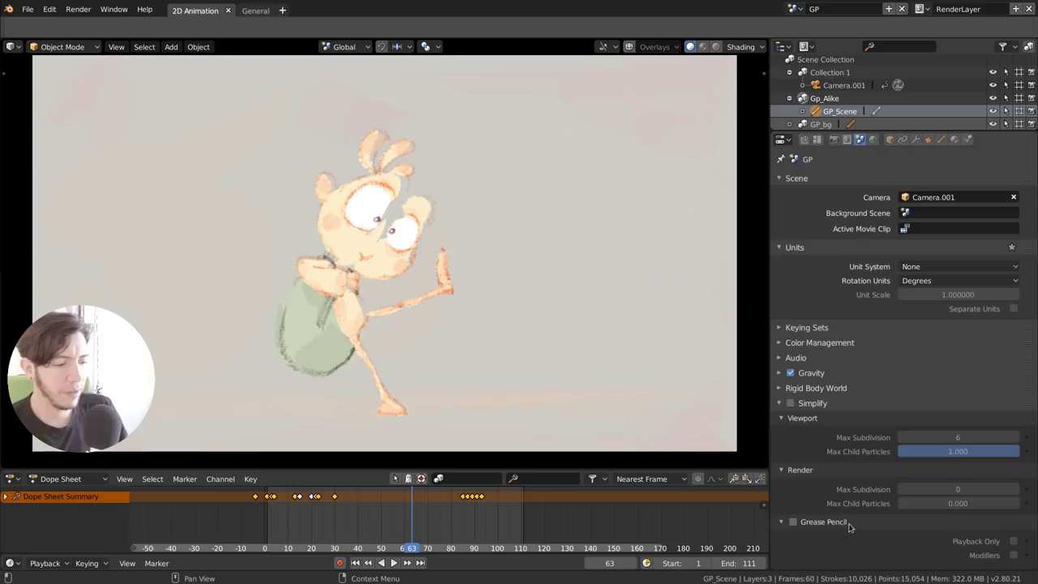
pyautogui.scroll(-2, 793, 487)
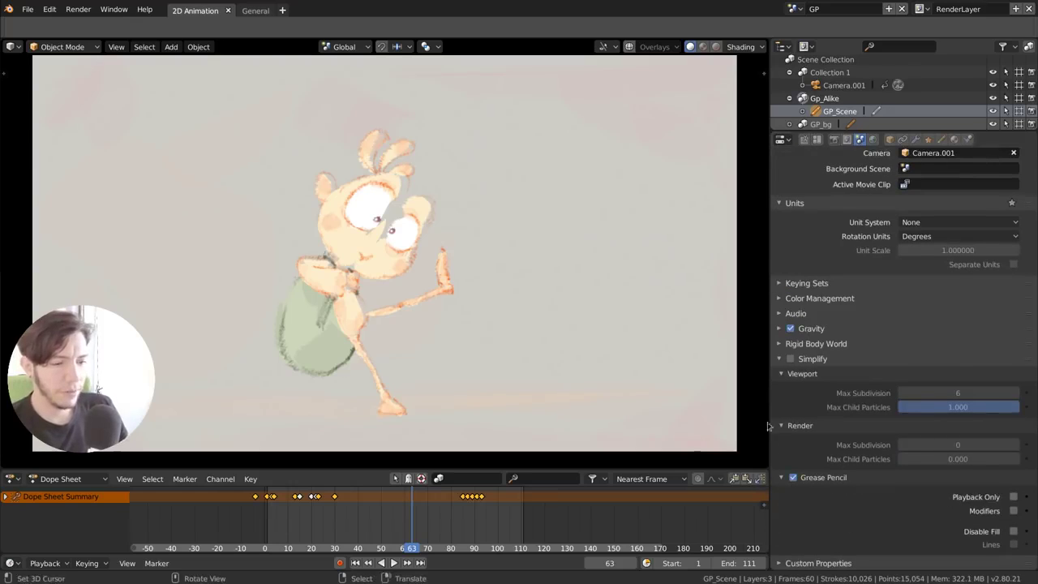
pyautogui.click(1013, 510)
# Keyframe Disable Fill at frames 63 and 53, then play the line-only animation.
pyautogui.click(1025, 531)
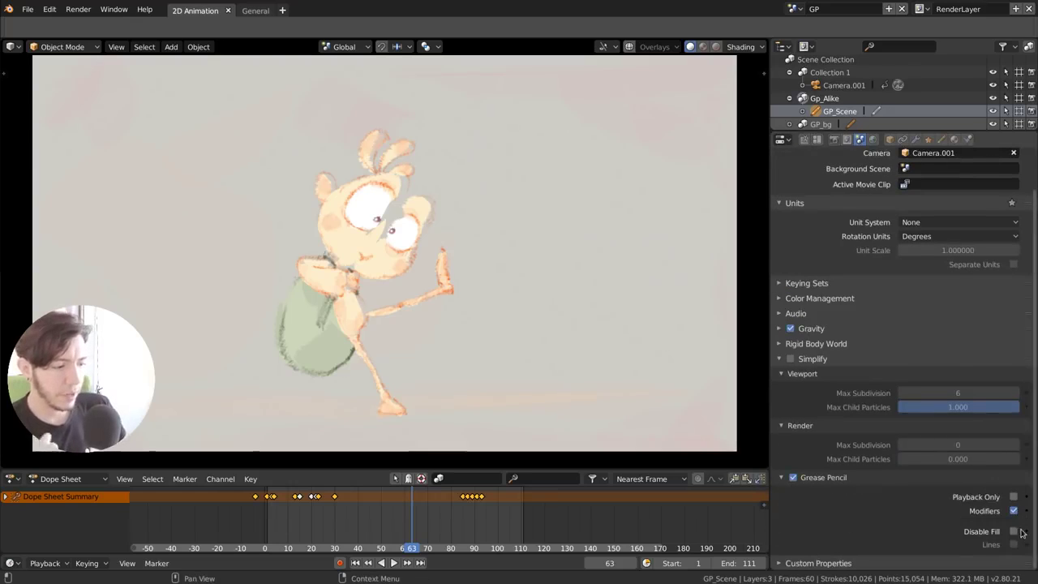
pyautogui.click(1014, 531)
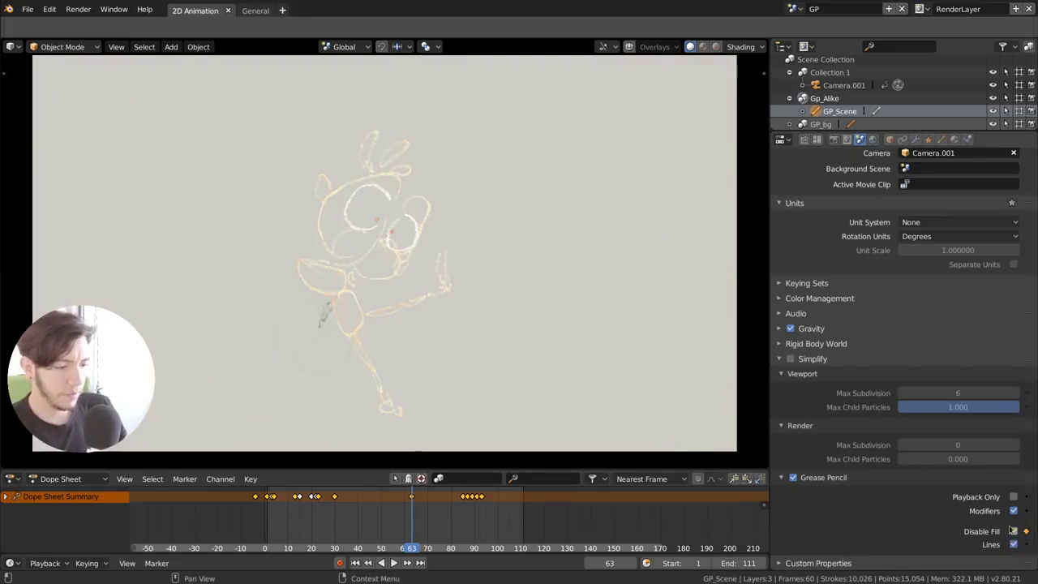
pyautogui.moveTo(409, 520); pyautogui.dragTo(364, 520)
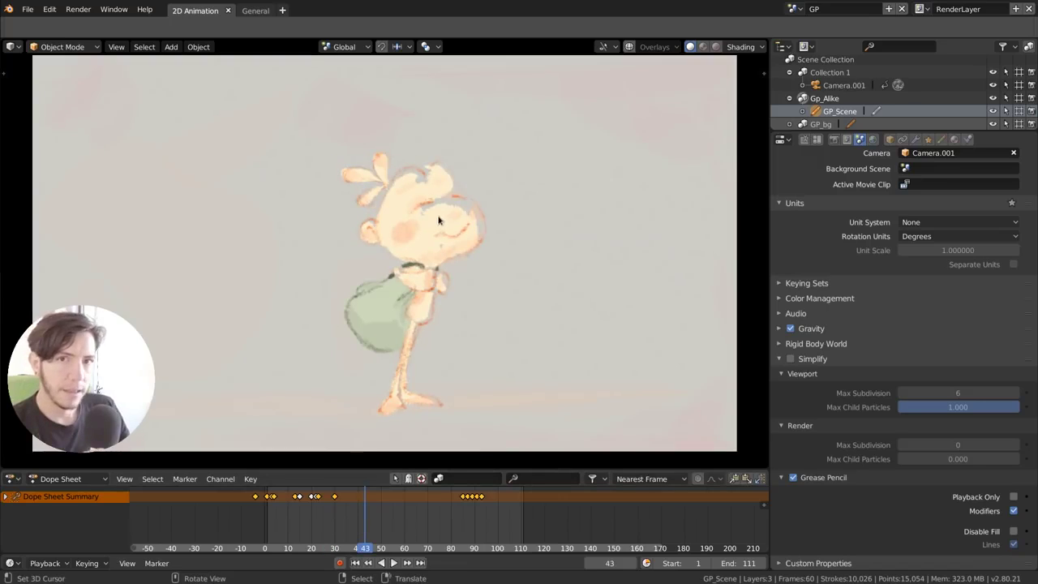
pyautogui.moveTo(331, 506); pyautogui.dragTo(388, 507)
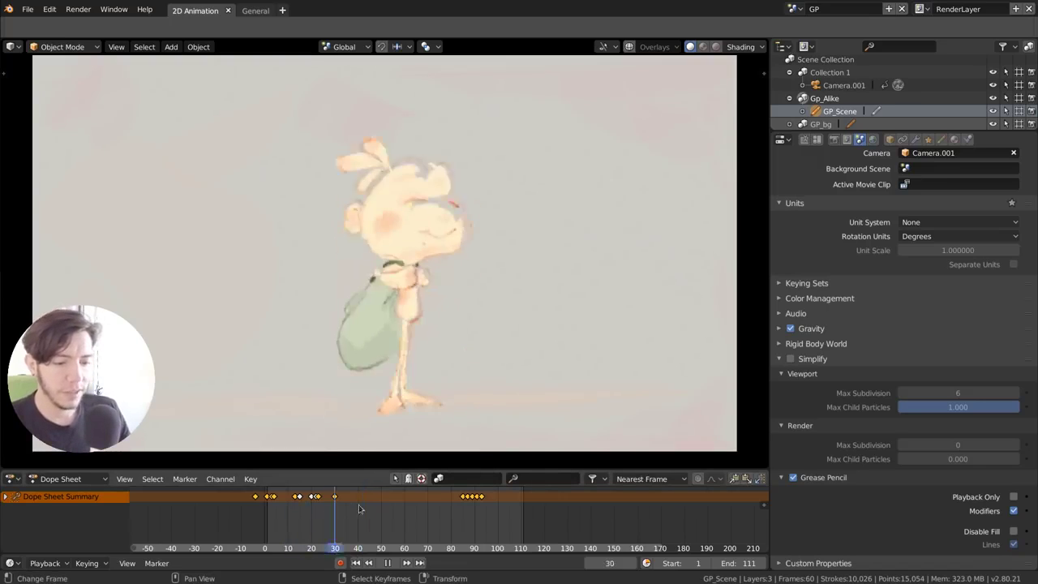
pyautogui.click(1013, 531)
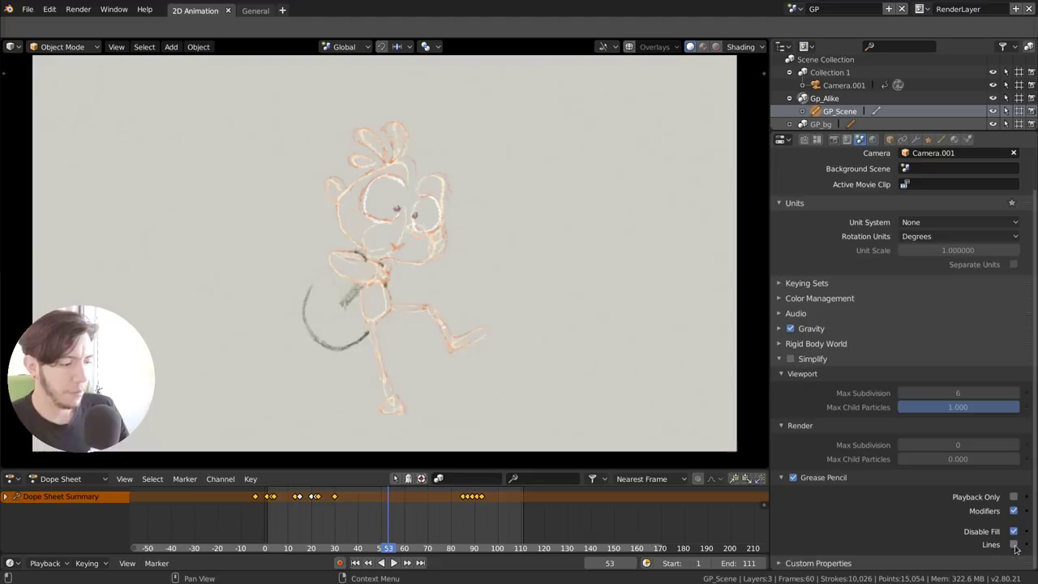
pyautogui.press('space')
pyautogui.press('space')
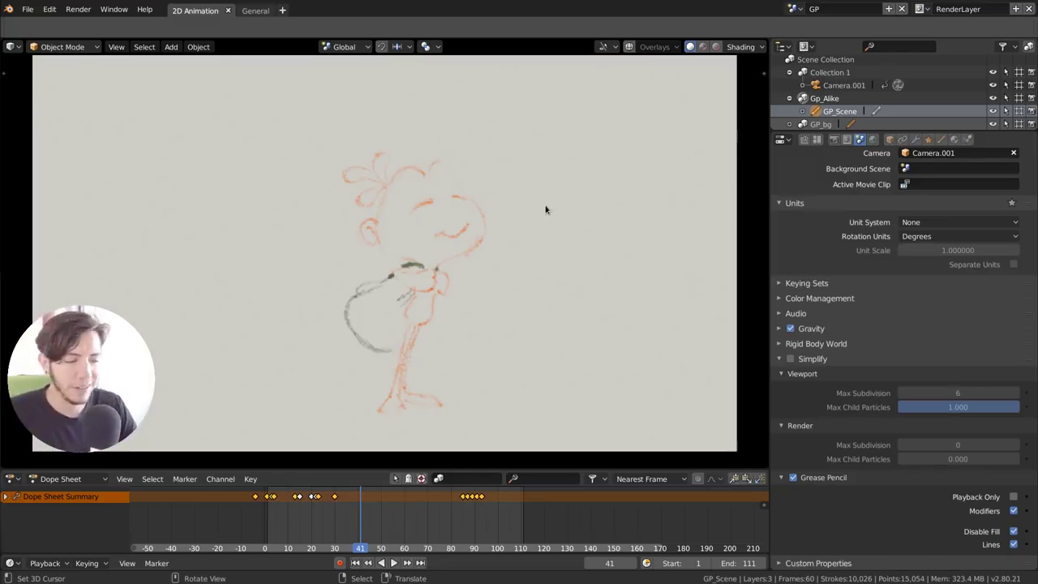
# Collapse the Scene panel, step back to frame 39, and bring up the YouTube browser window.
pyautogui.scroll(2, 895, 229)
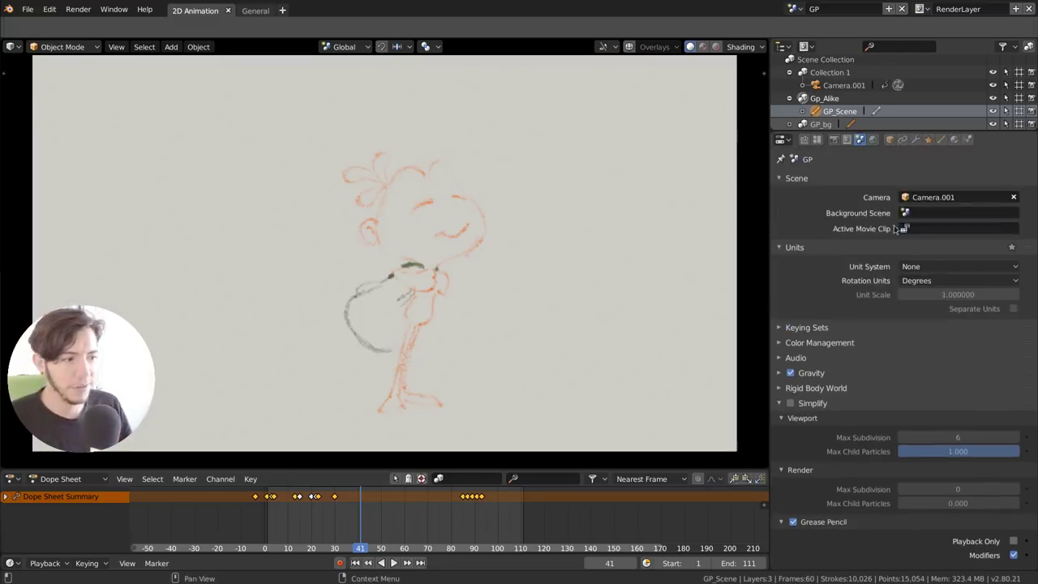
pyautogui.click(812, 181)
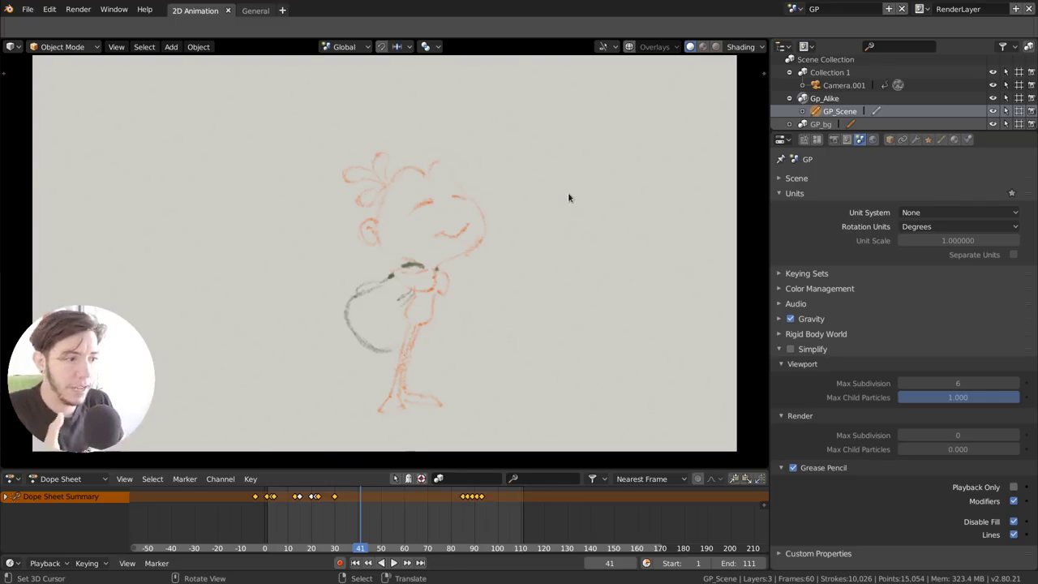
pyautogui.press('Left')
pyautogui.press('Left')
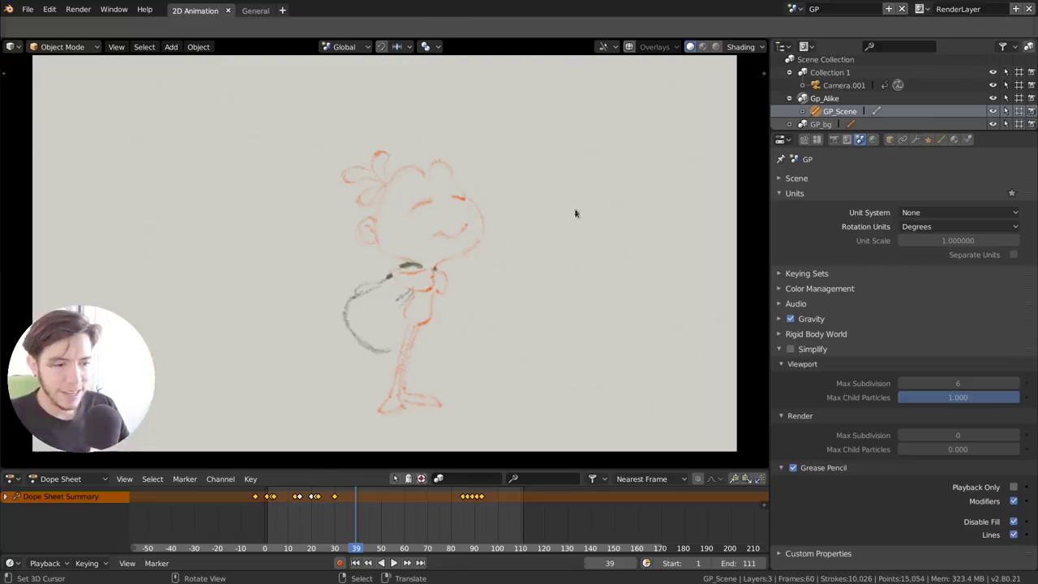
pyautogui.press('super')
pyautogui.click(625, 323)
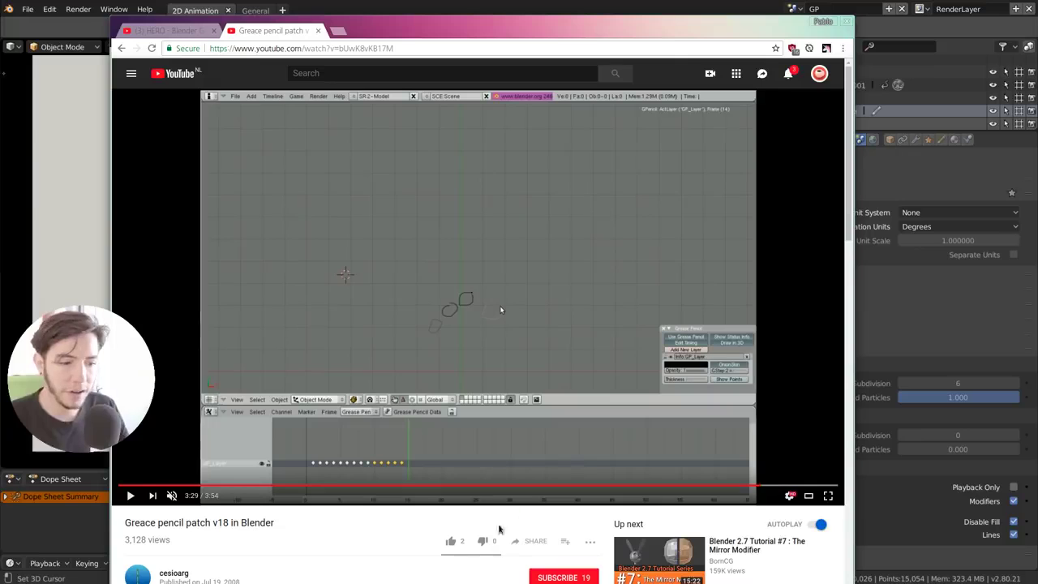
# Rewind the grease pencil patch video to 0:20, check its publish date, then minimize the browser.
pyautogui.click(243, 484)
pyautogui.click(185, 484)
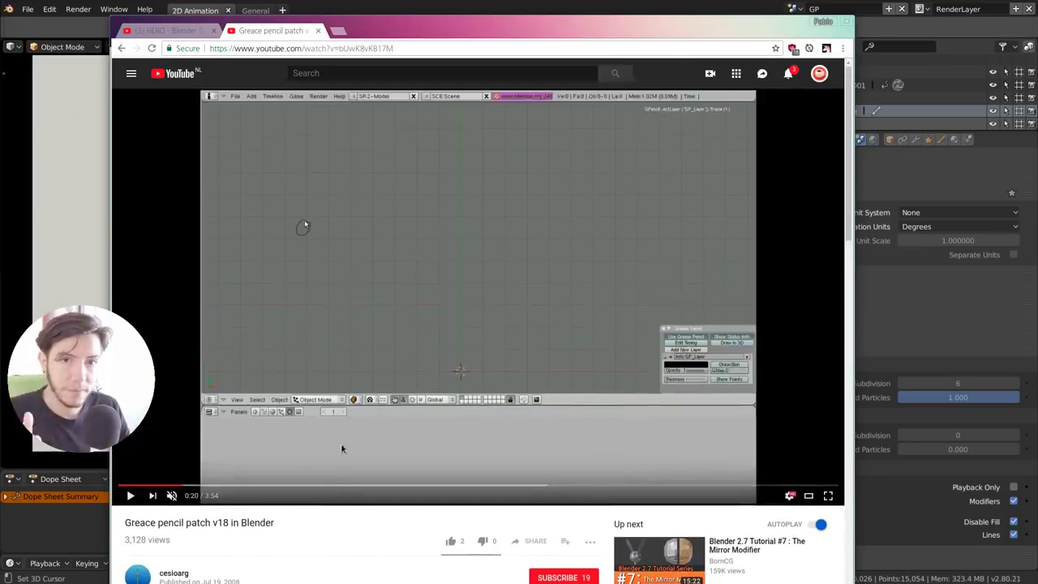
pyautogui.scroll(-3, 340, 445)
pyautogui.moveTo(243, 414); pyautogui.dragTo(208, 412)
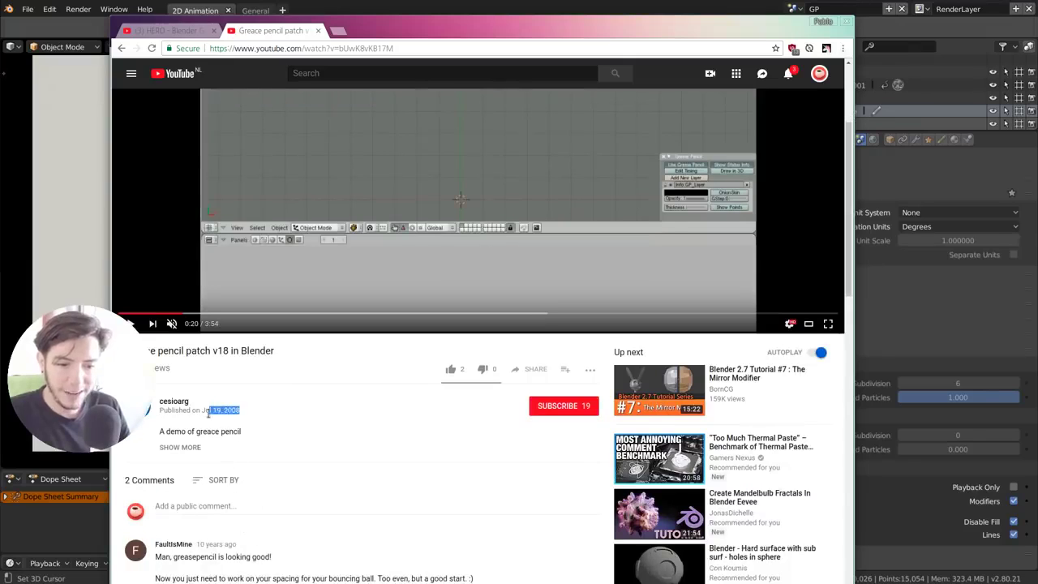
pyautogui.click(243, 416)
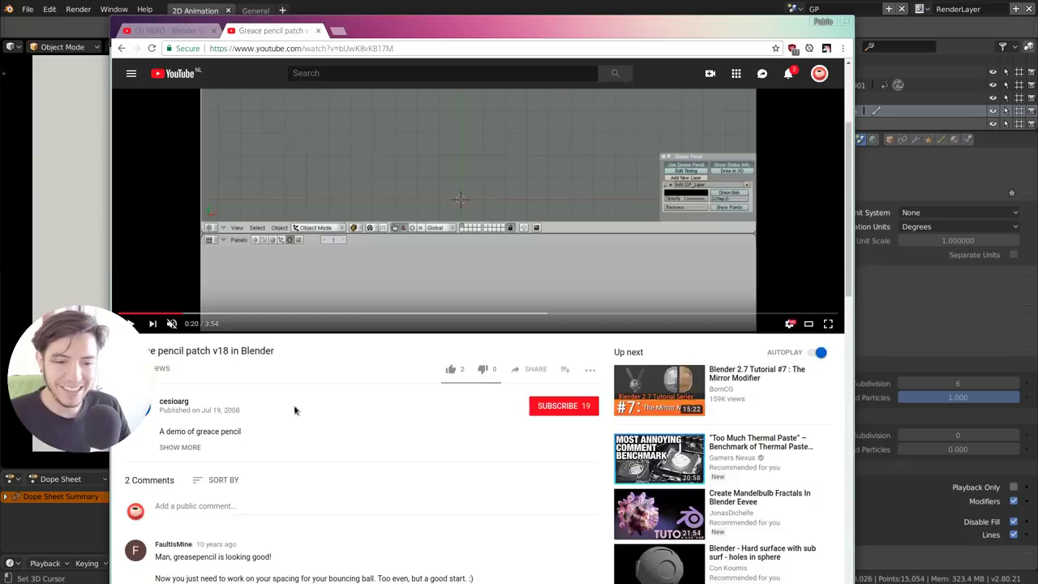
pyautogui.scroll(3, 295, 410)
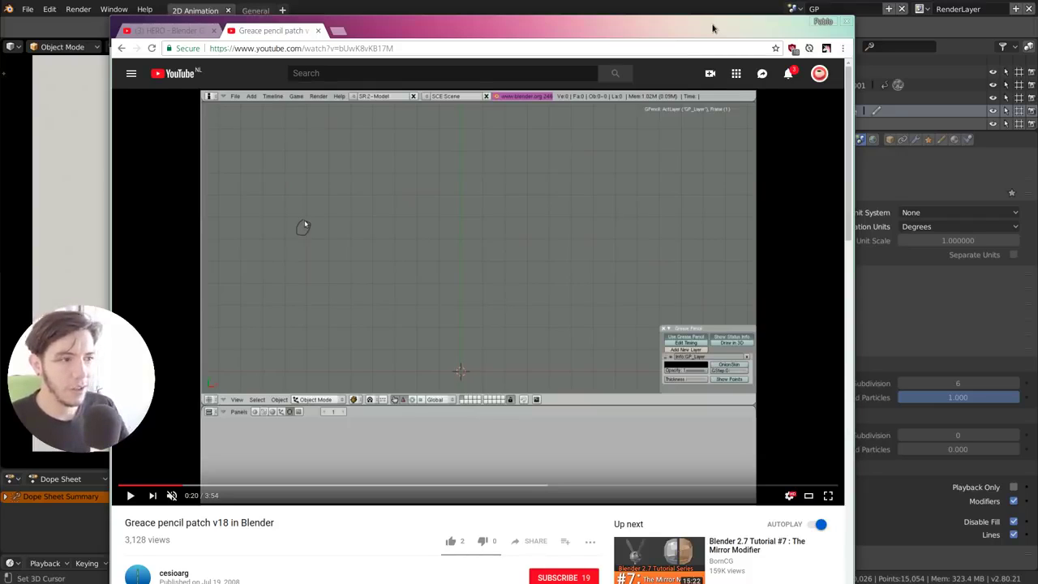
pyautogui.doubleClick(712, 29)
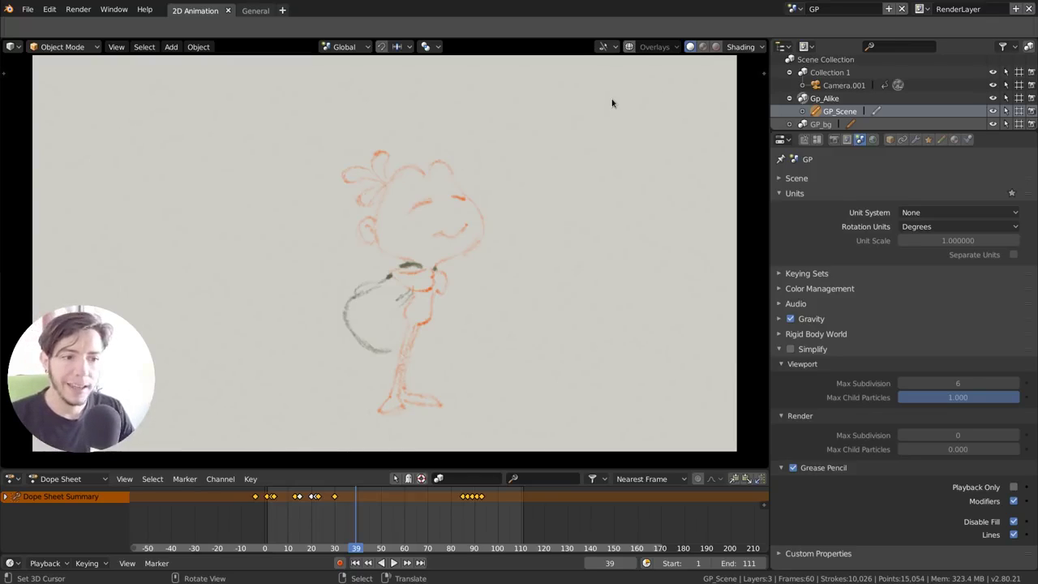
# Add a scaled Suzanne monkey and orbit to see it beside the strokes.
pyautogui.press('KP_0')
pyautogui.hotkey('shift', 'a')
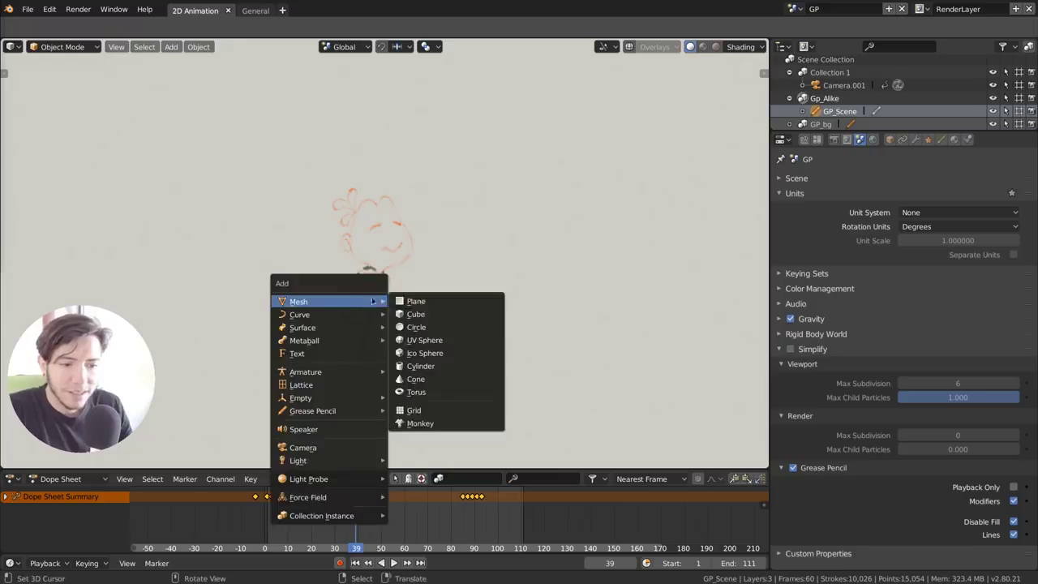
pyautogui.click(456, 426)
pyautogui.press('s')
pyautogui.click(464, 305)
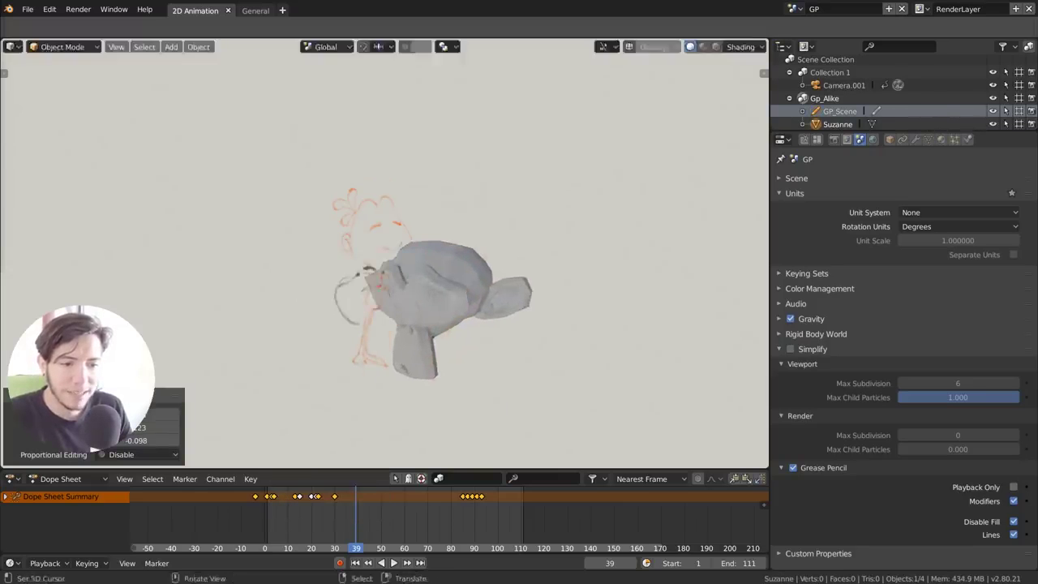
pyautogui.moveTo(464, 305); pyautogui.dragTo(568, 296, button='middle')
pyautogui.scroll(3, 504, 308)
pyautogui.moveTo(504, 308)
pyautogui.mouseDown(button='middle')
pyautogui.moveTo(459, 306)
pyautogui.moveTo(543, 317)
pyautogui.mouseUp(button='middle')
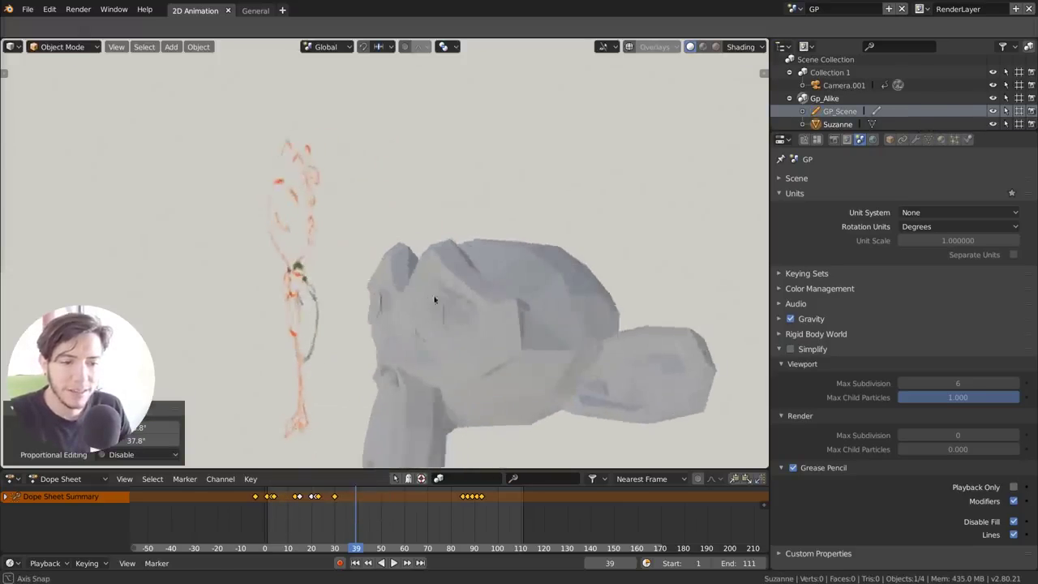
# Try Material Preview, then set Solid shading to a red MatCap.
pyautogui.click(715, 47)
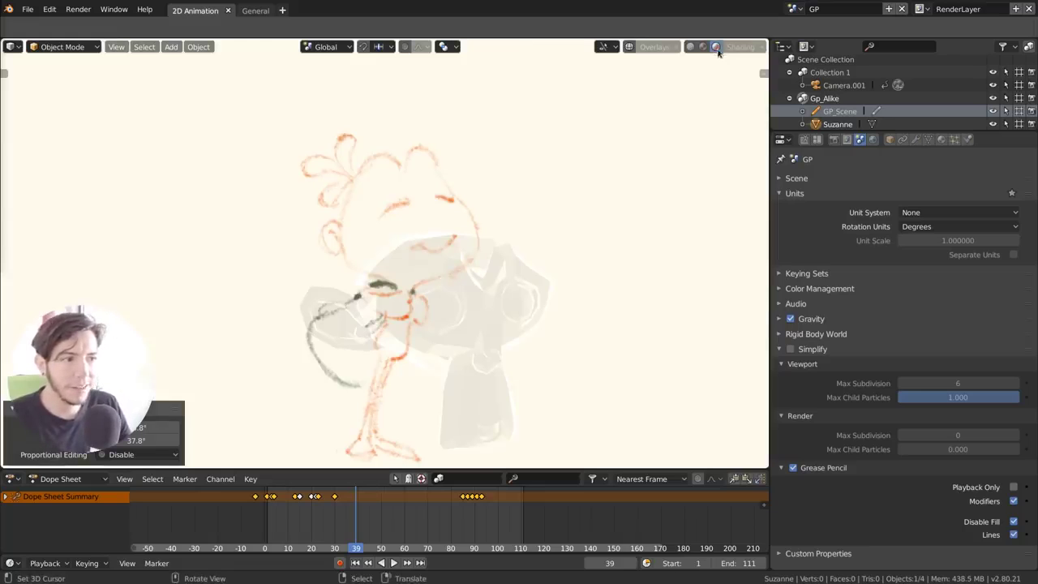
pyautogui.click(703, 46)
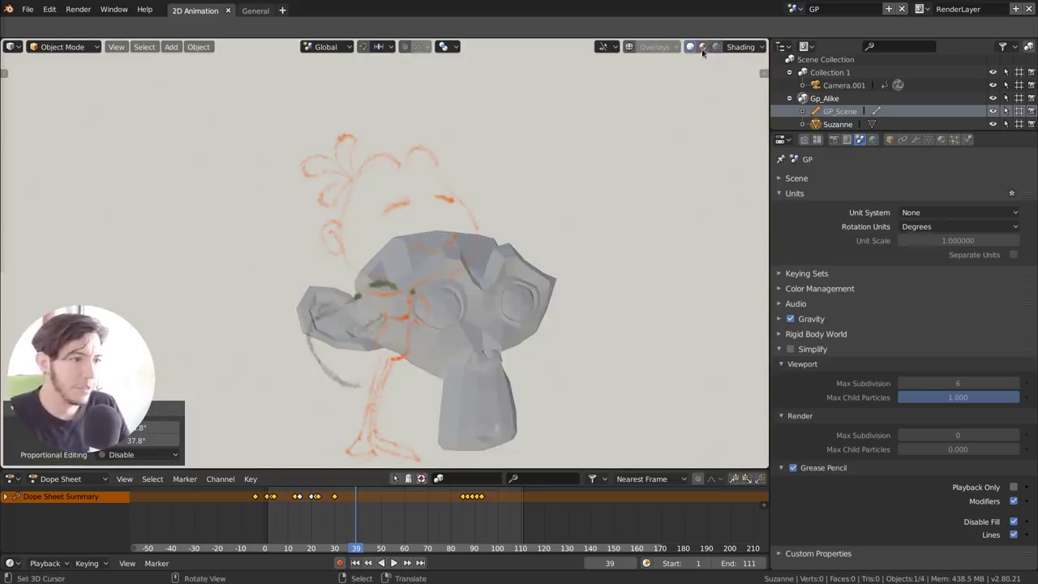
pyautogui.click(741, 46)
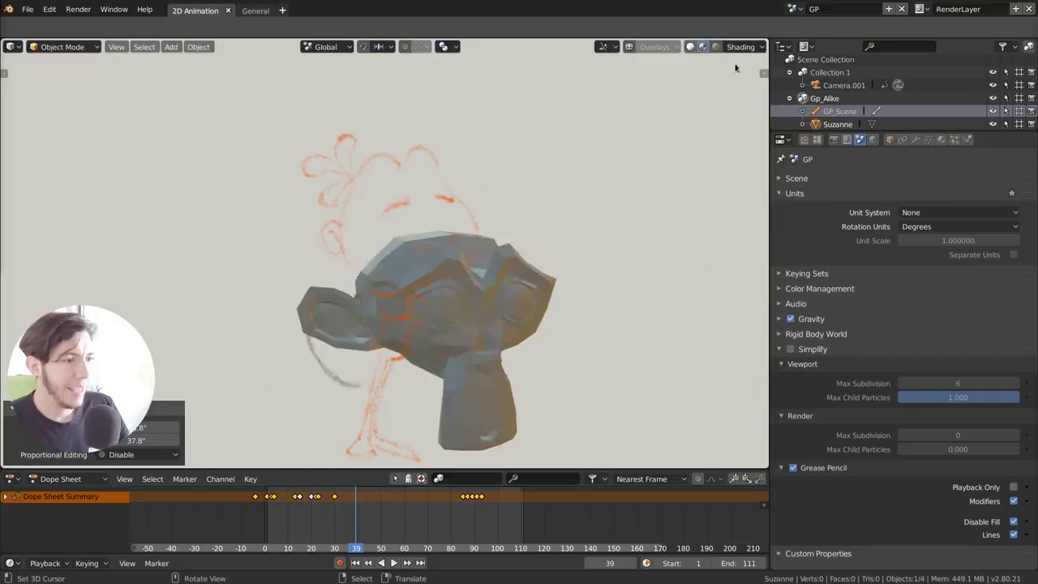
pyautogui.click(690, 46)
pyautogui.click(740, 46)
pyautogui.click(771, 85)
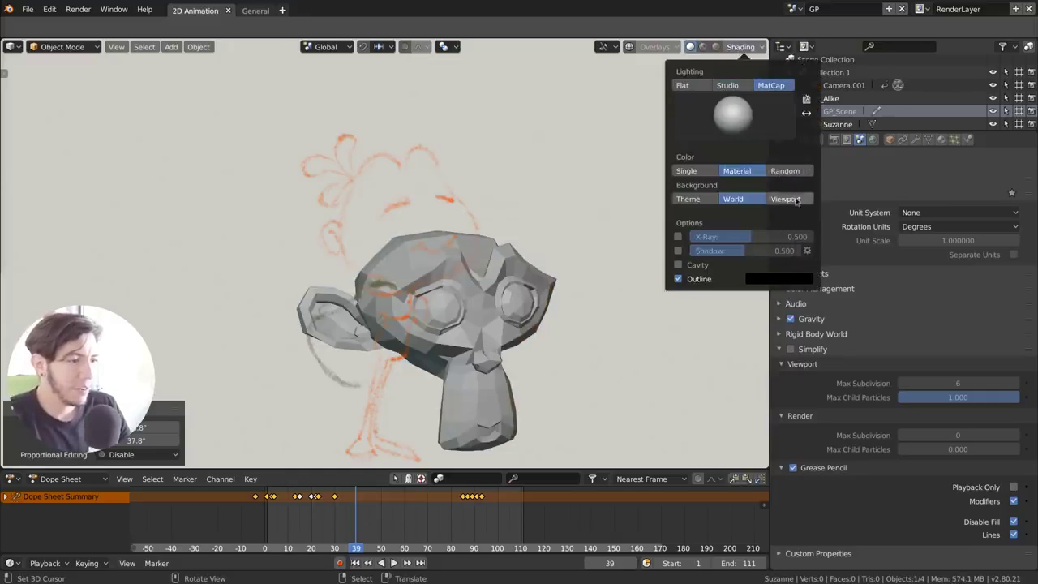
pyautogui.click(734, 113)
pyautogui.click(621, 235)
pyautogui.moveTo(563, 316)
pyautogui.mouseDown(button='middle')
pyautogui.moveTo(467, 303)
pyautogui.moveTo(567, 313)
pyautogui.mouseUp(button='middle')
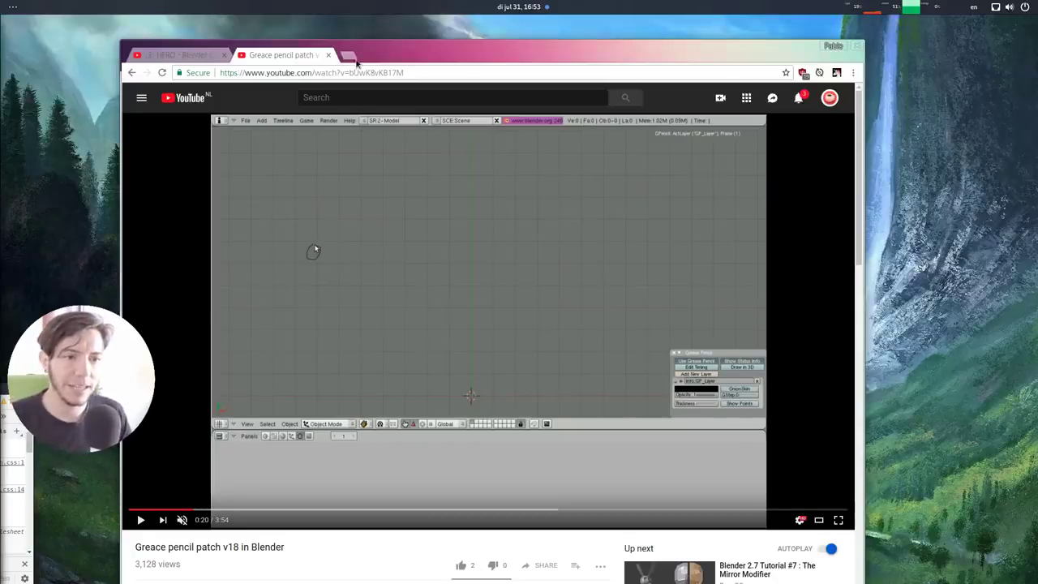
# Bring the HERO showcase tab forward and seek its video to 1:36.
pyautogui.click(178, 54)
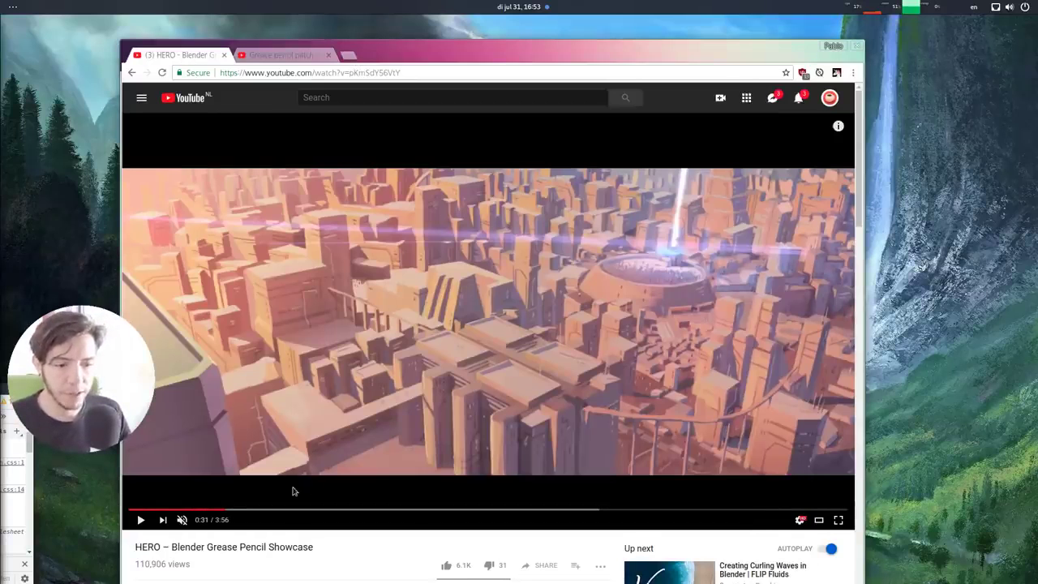
pyautogui.click(327, 508)
pyautogui.click(401, 509)
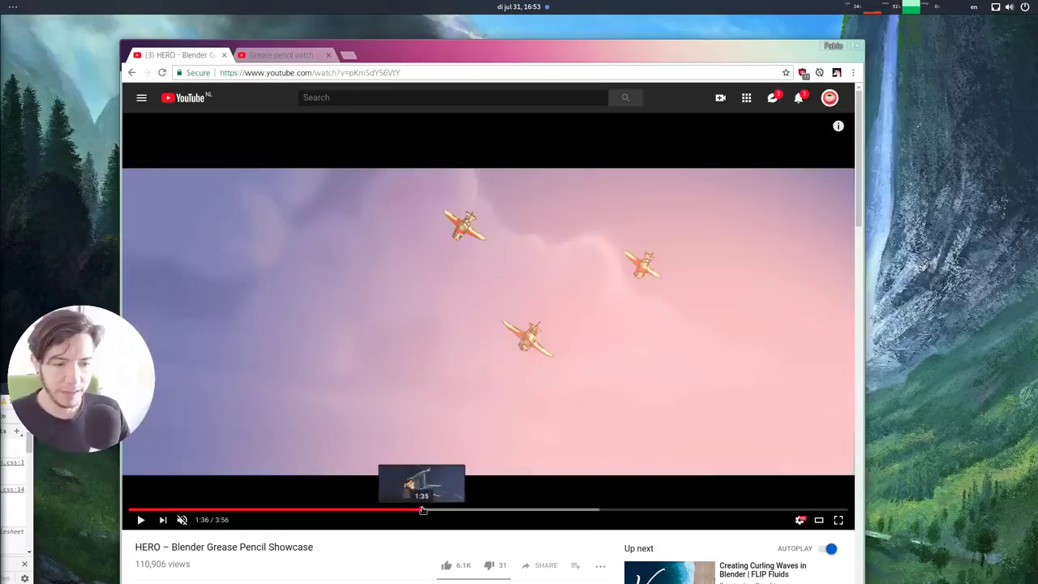
pyautogui.click(424, 509)
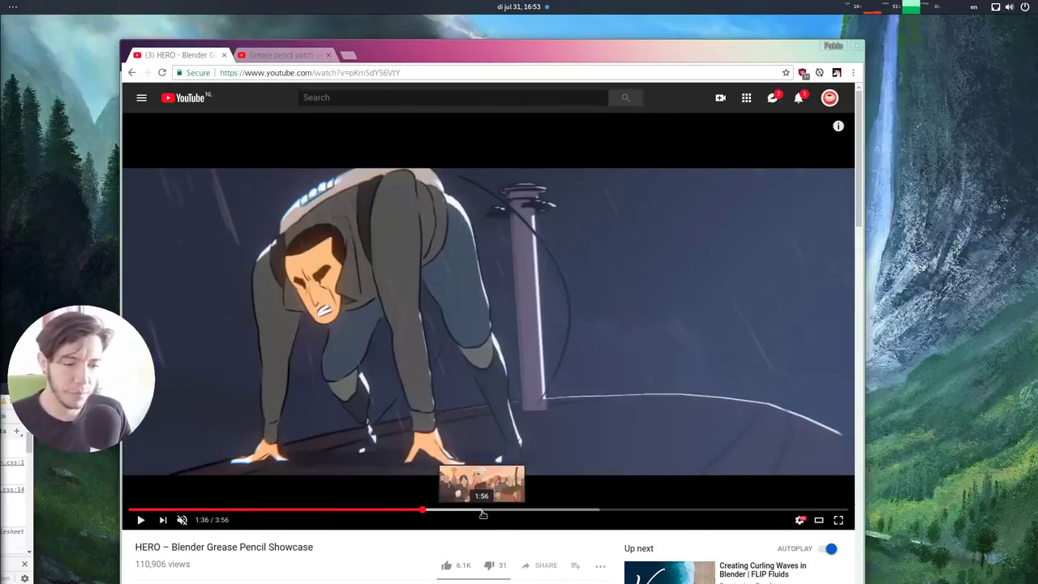
# Load cloud.blender.org/p/hero in a new tab and browse into its Blend Samples folder.
pyautogui.hotkey('ctrl', 't')
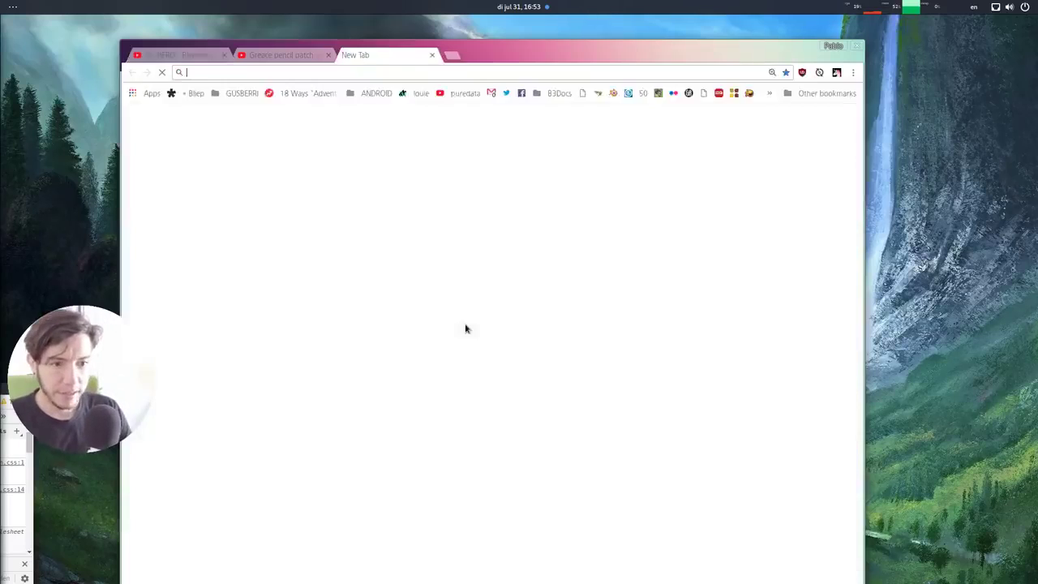
pyautogui.write('cloud.blender.org/p')
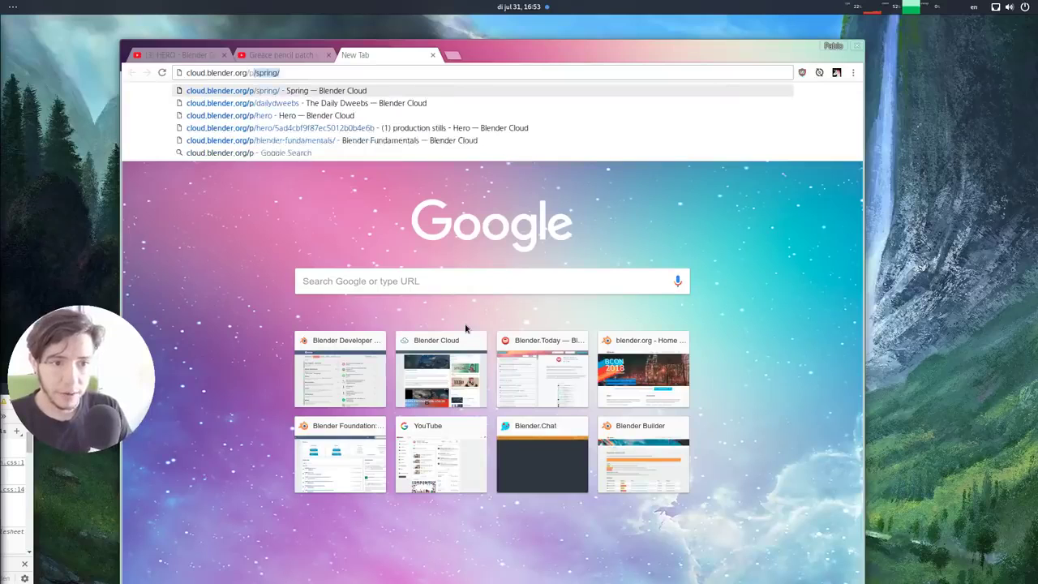
pyautogui.write('/hero')
pyautogui.press('Return')
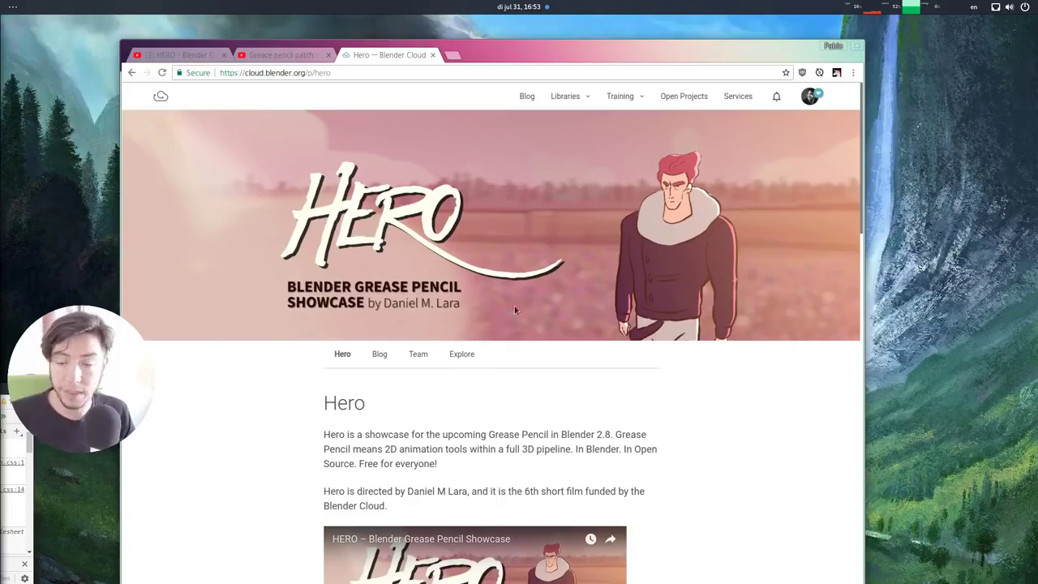
pyautogui.click(467, 364)
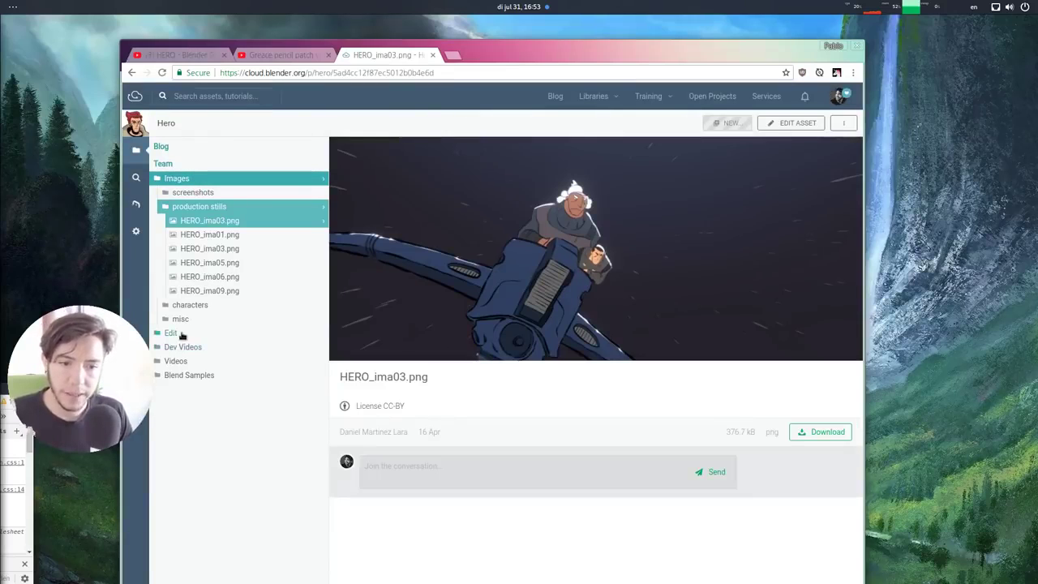
pyautogui.click(222, 375)
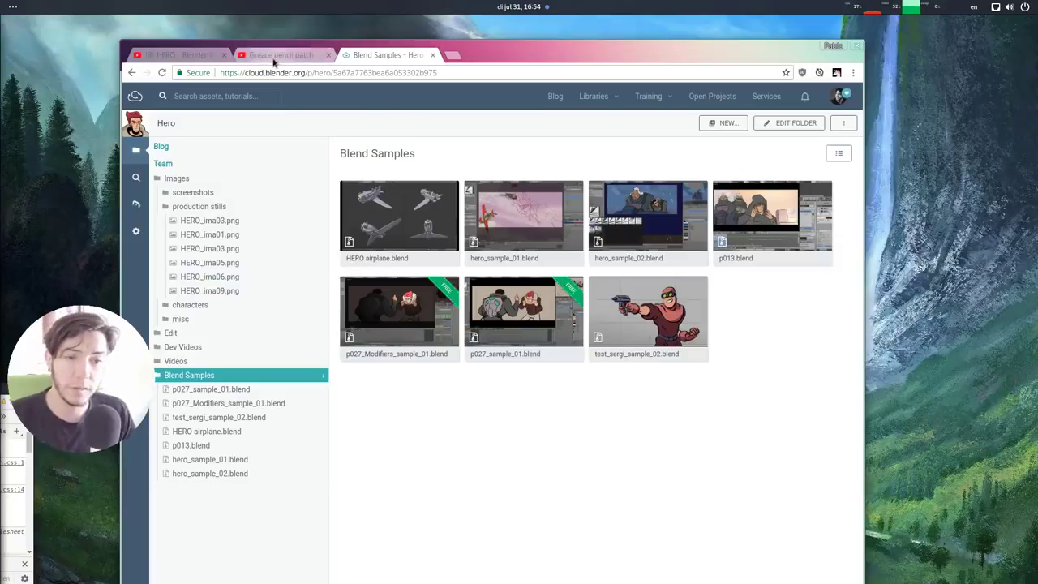
# Resume the HERO video, rewind it to 1:28, and click the YouTube search box.
pyautogui.click(164, 55)
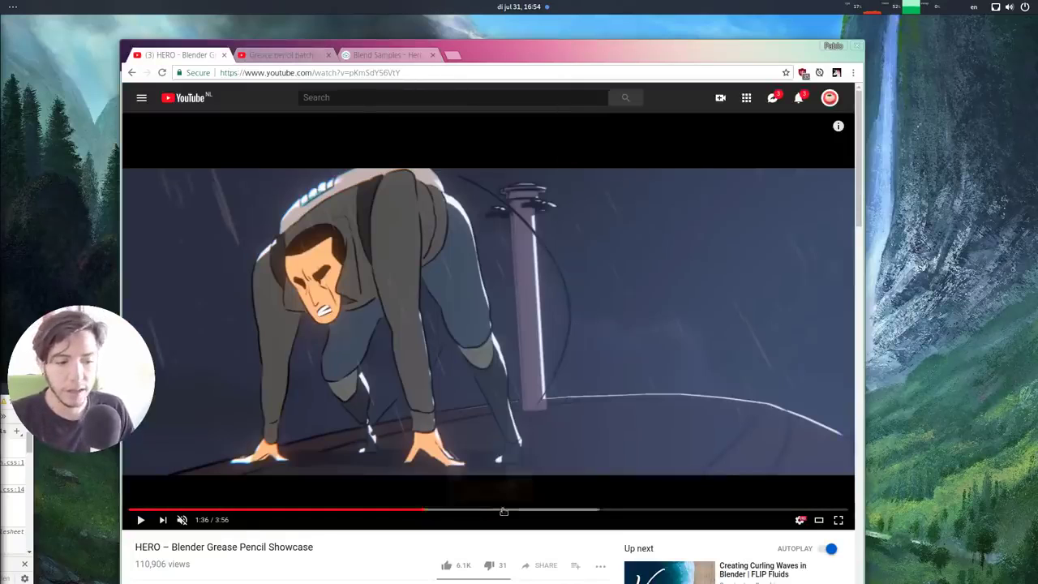
pyautogui.click(501, 509)
pyautogui.click(570, 358)
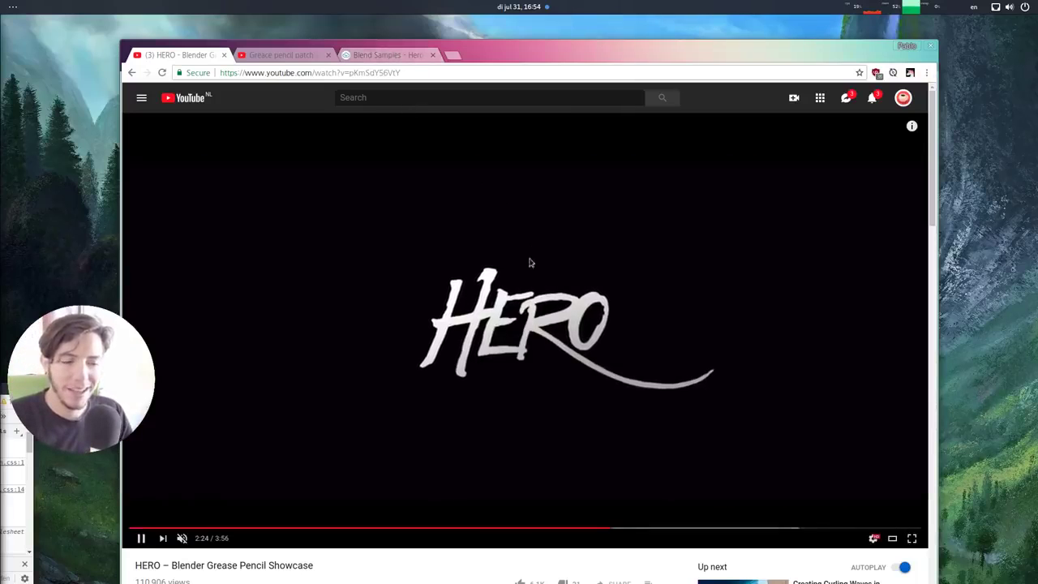
pyautogui.moveTo(501, 528); pyautogui.dragTo(426, 528)
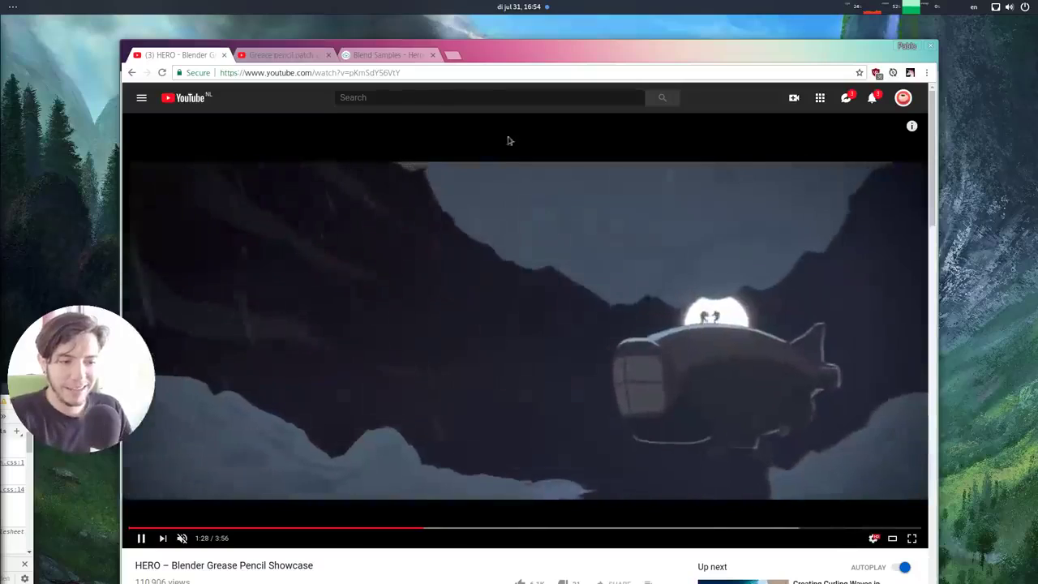
pyautogui.click(495, 97)
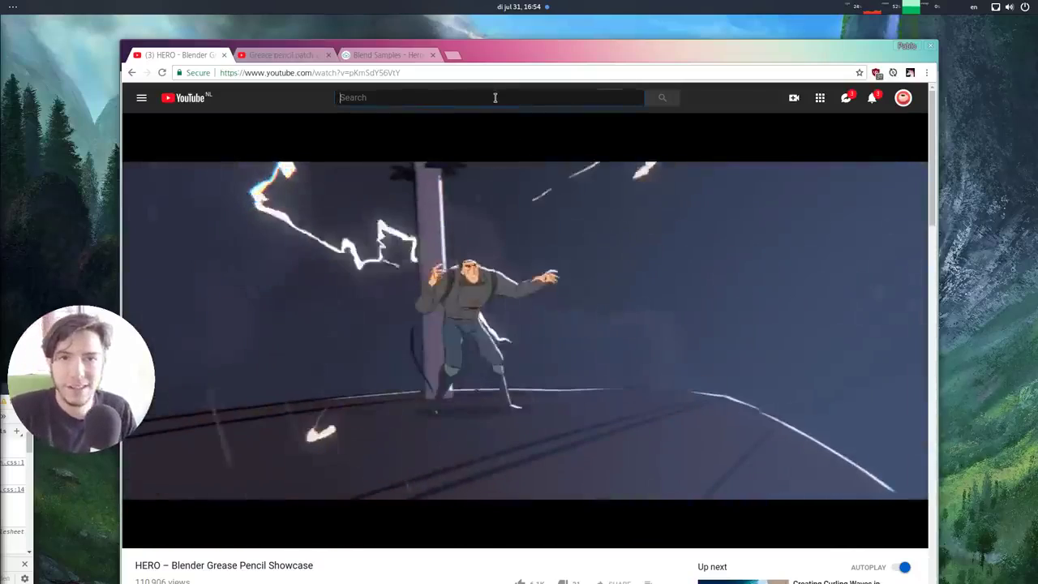
# Search 'tree creature blender', open the Tree Creature test, then watch it and pause at 0:30.
pyautogui.write('tree c')
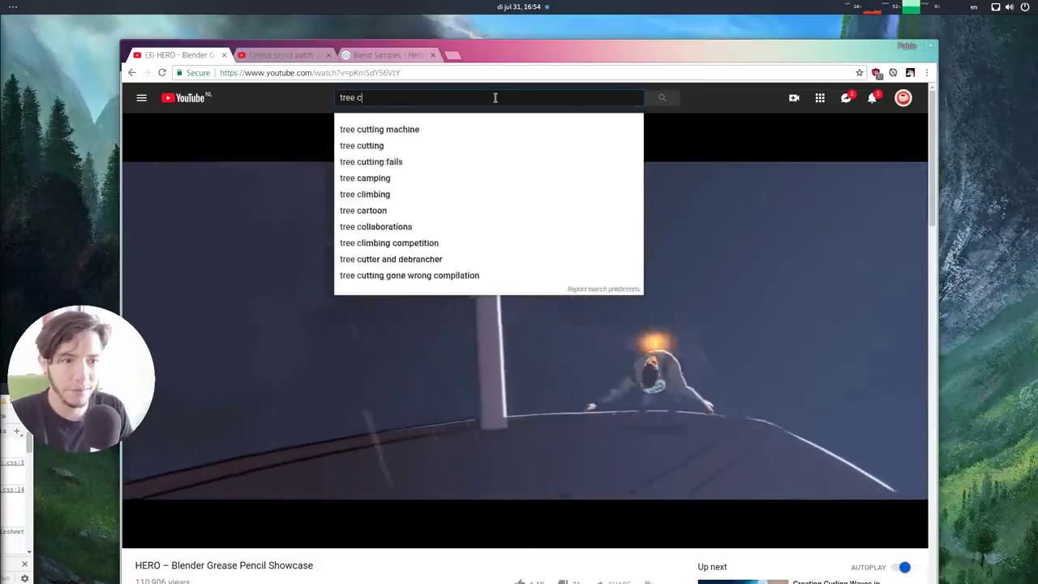
pyautogui.write('reature blender')
pyautogui.press('Return')
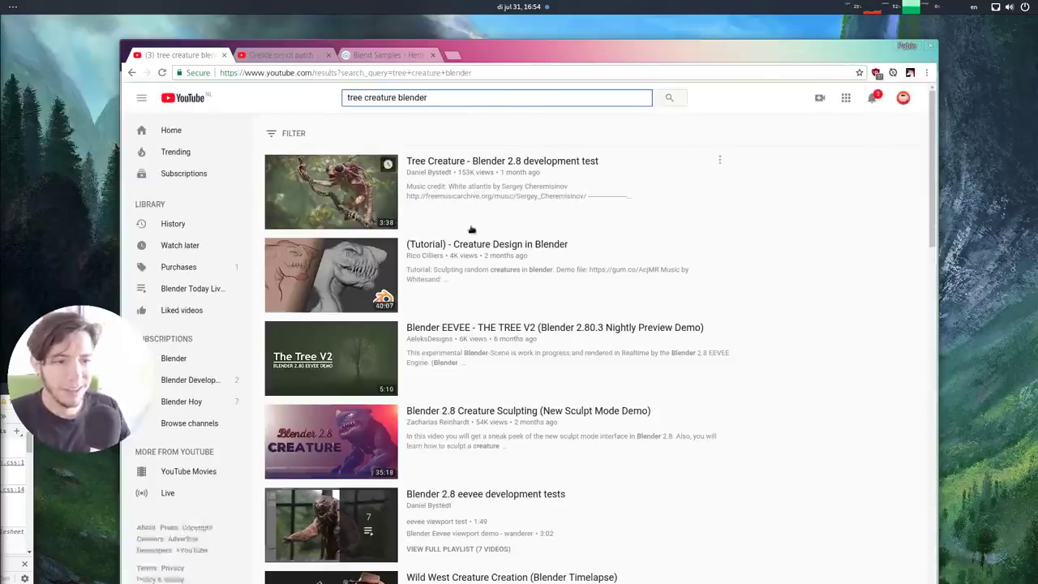
pyautogui.click(329, 209)
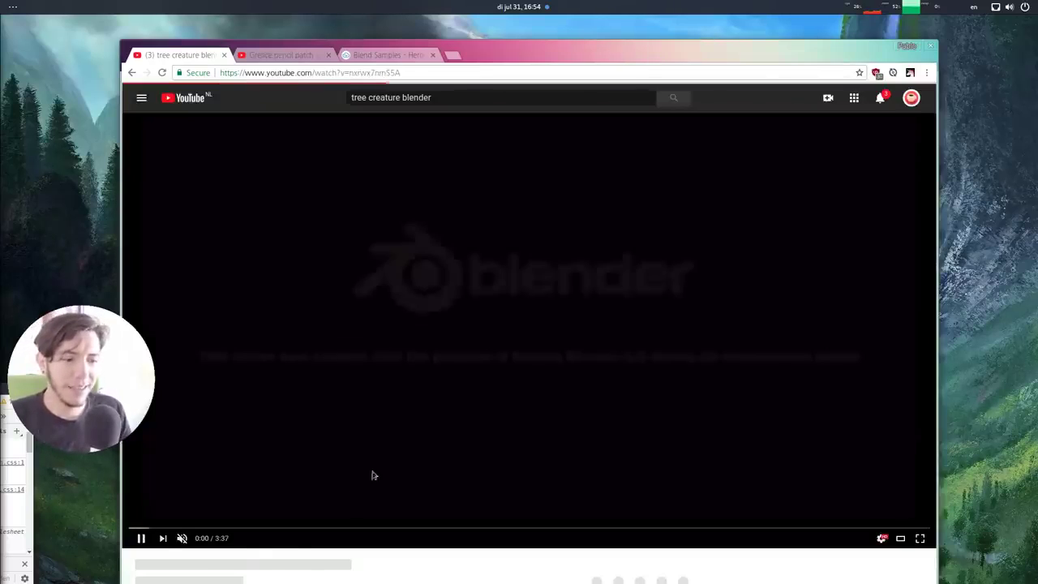
pyautogui.click(194, 527)
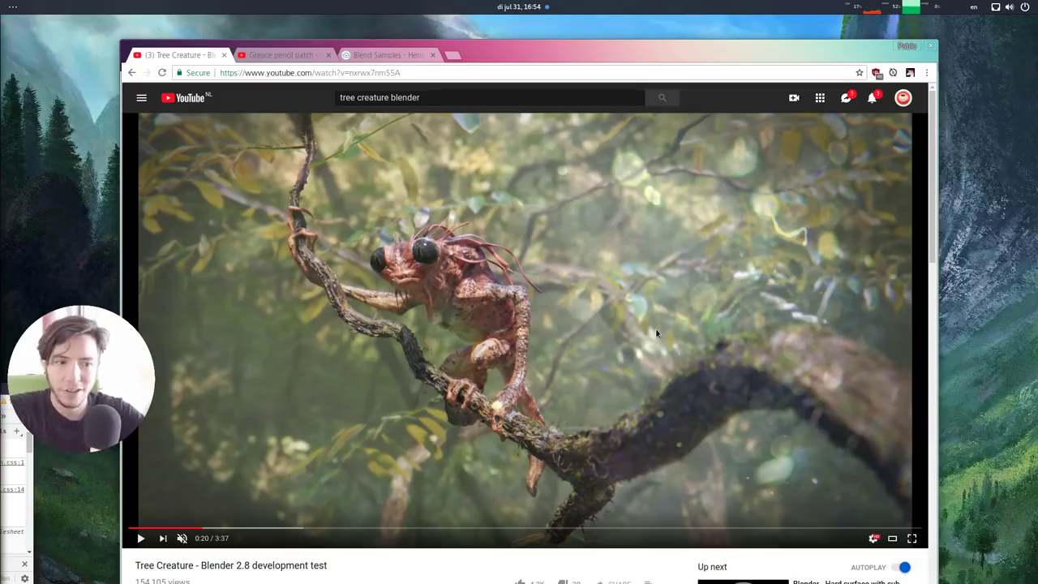
pyautogui.click(666, 255)
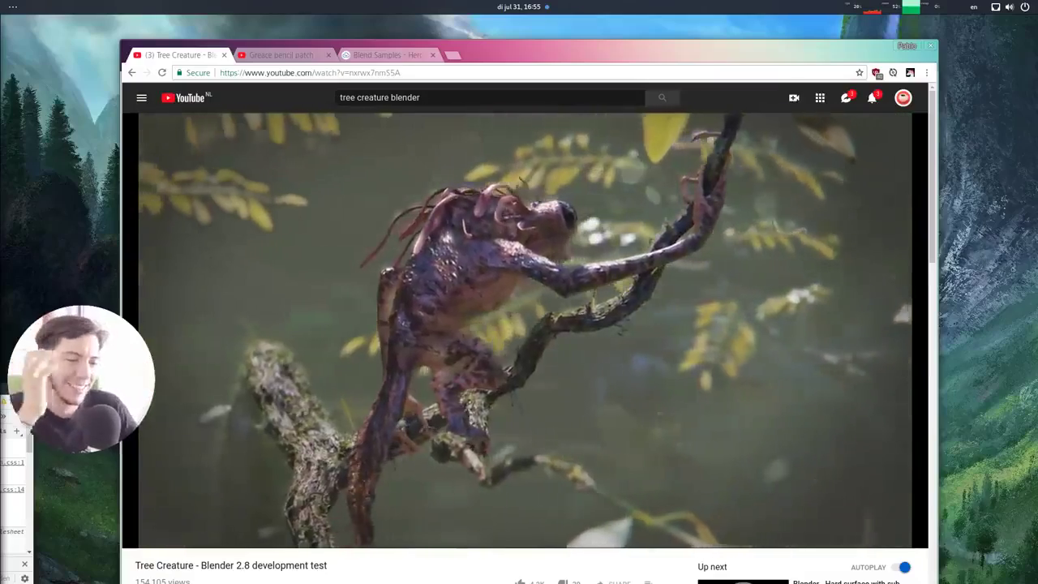
pyautogui.click(479, 221)
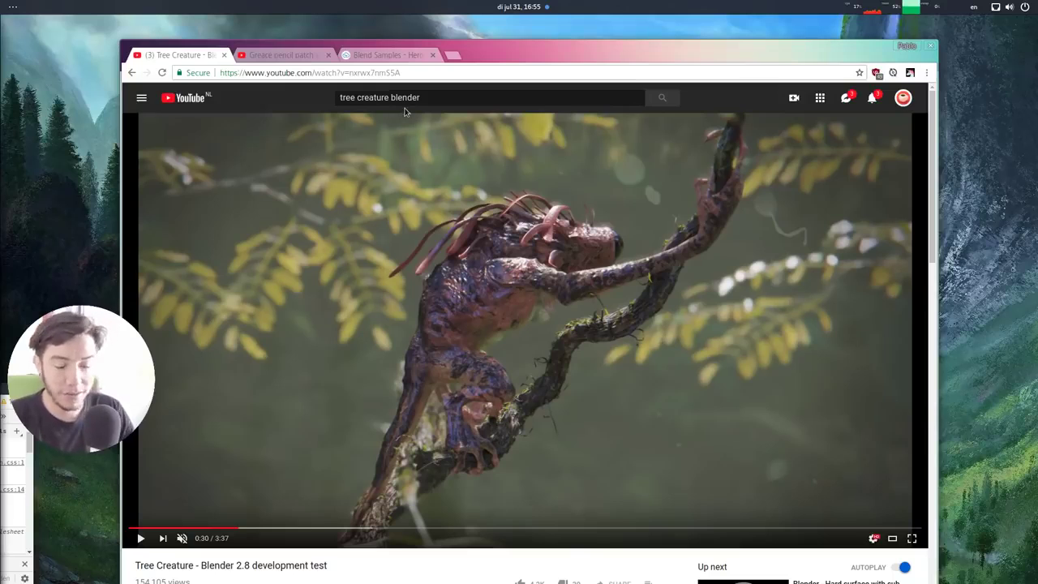
# Load the Blender Builder downloads page in a new tab, scroll the builds, then return to Blend Samples.
pyautogui.hotkey('ctrl', 't')
pyautogui.write('build')
pyautogui.press('Return')
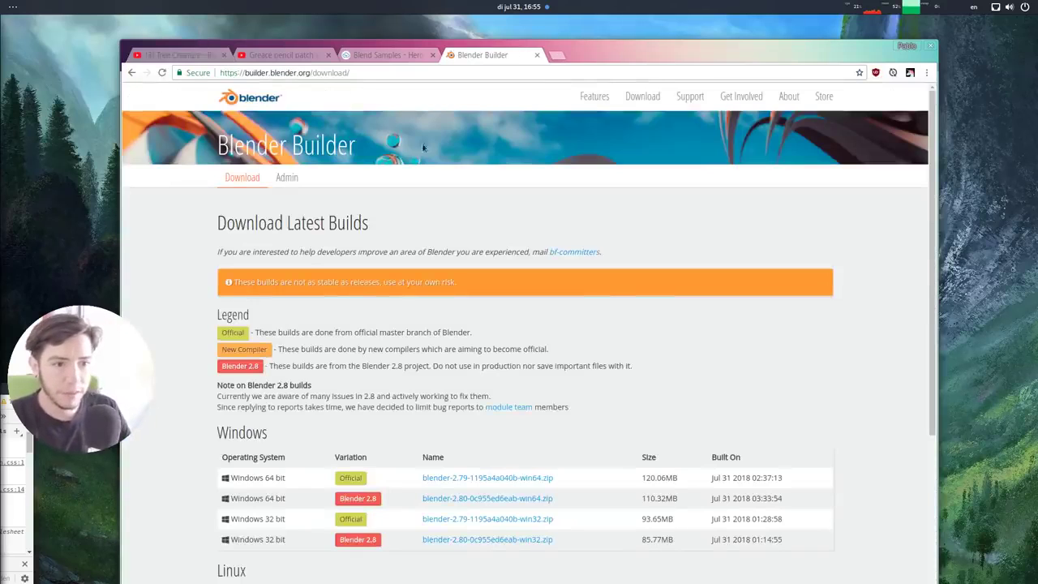
pyautogui.scroll(-5, 827, 343)
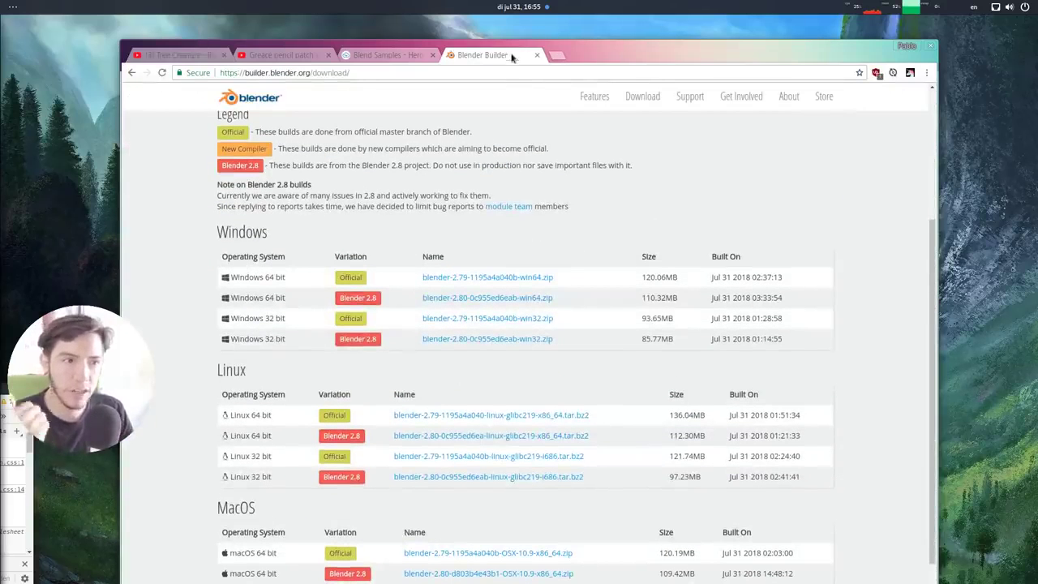
pyautogui.click(386, 55)
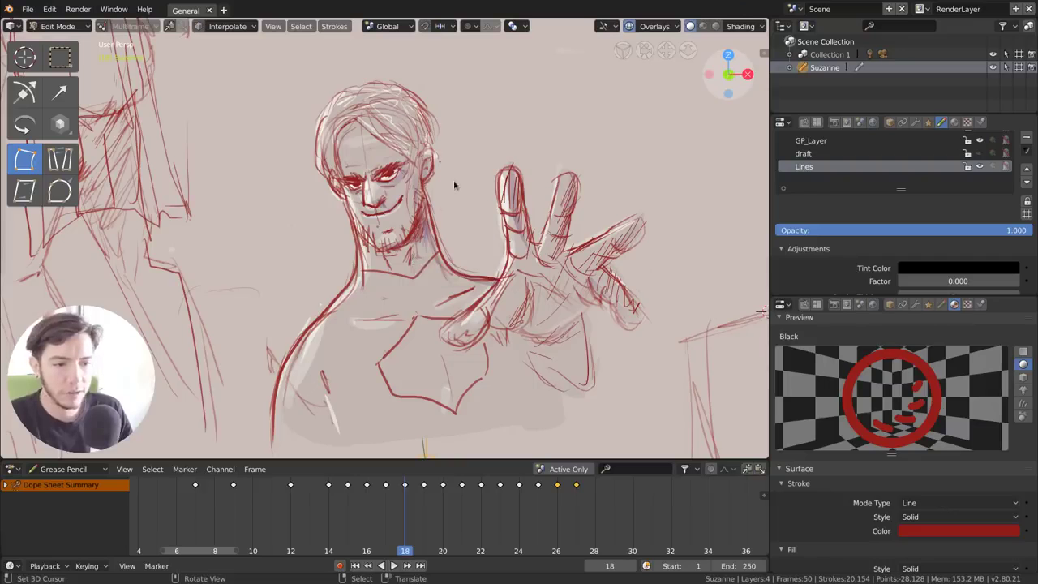
pyautogui.hotkey('shift', 'a')
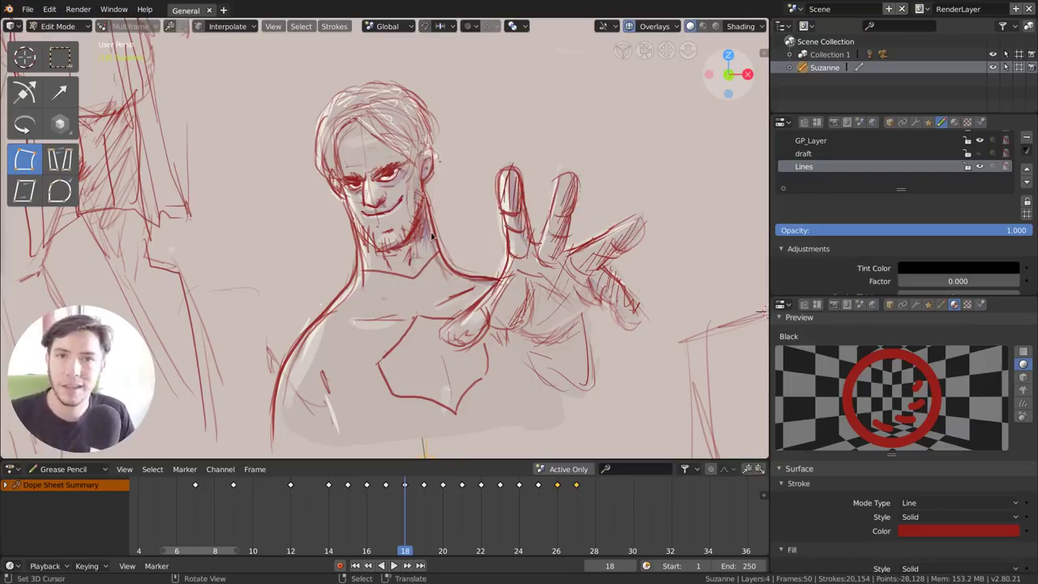